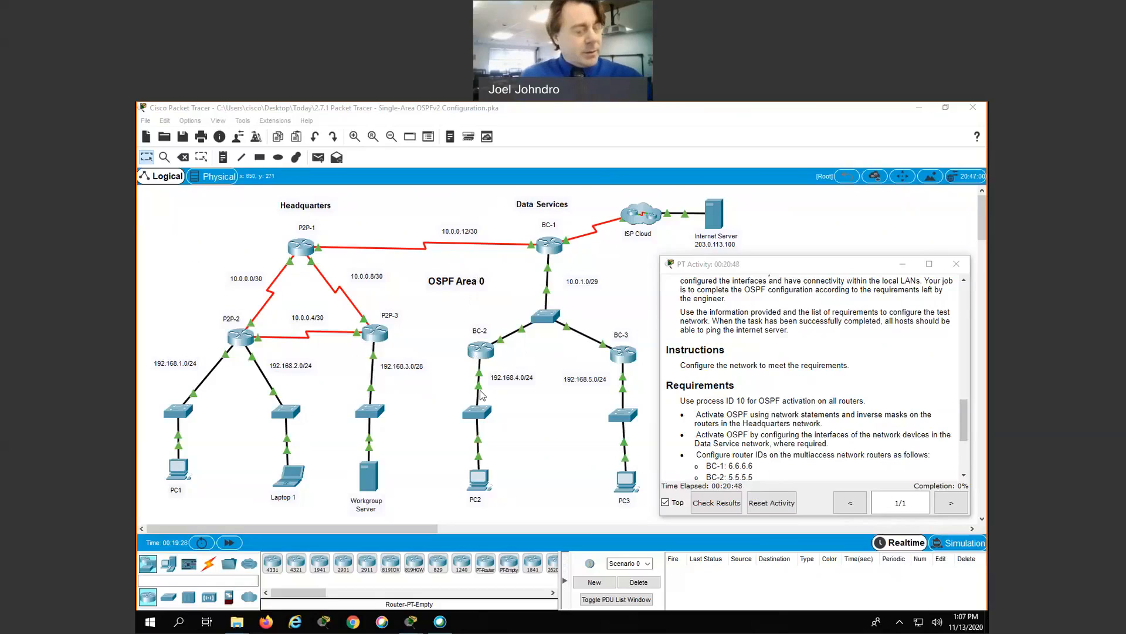
Step: Start OSPF process 10 on router P2P-1 from global configuration mode
{"action": "scroll", "coordinate": [712, 317], "scroll_direction": "up", "scroll_amount": 1}
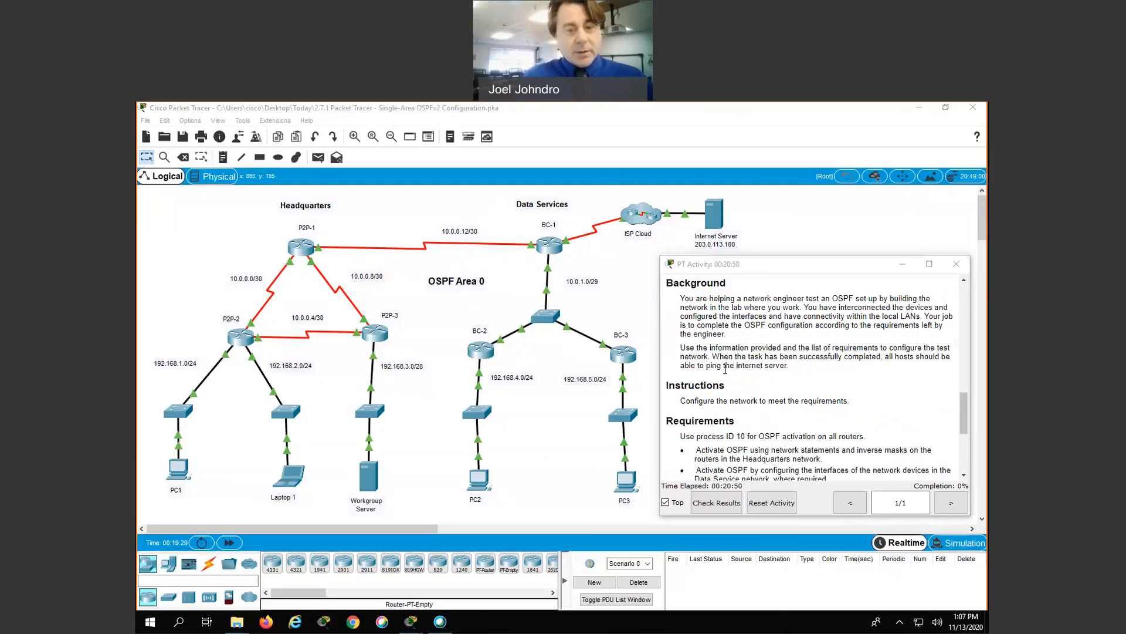
{"action": "scroll", "coordinate": [725, 375], "scroll_direction": "down", "scroll_amount": 1}
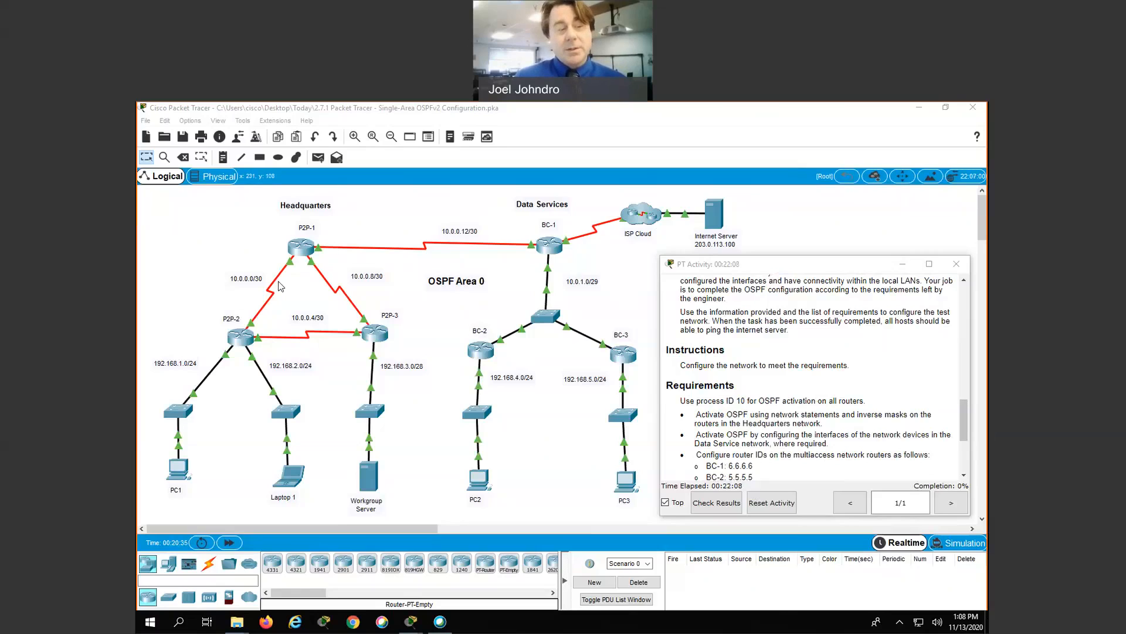
{"action": "left_click", "coordinate": [296, 254]}
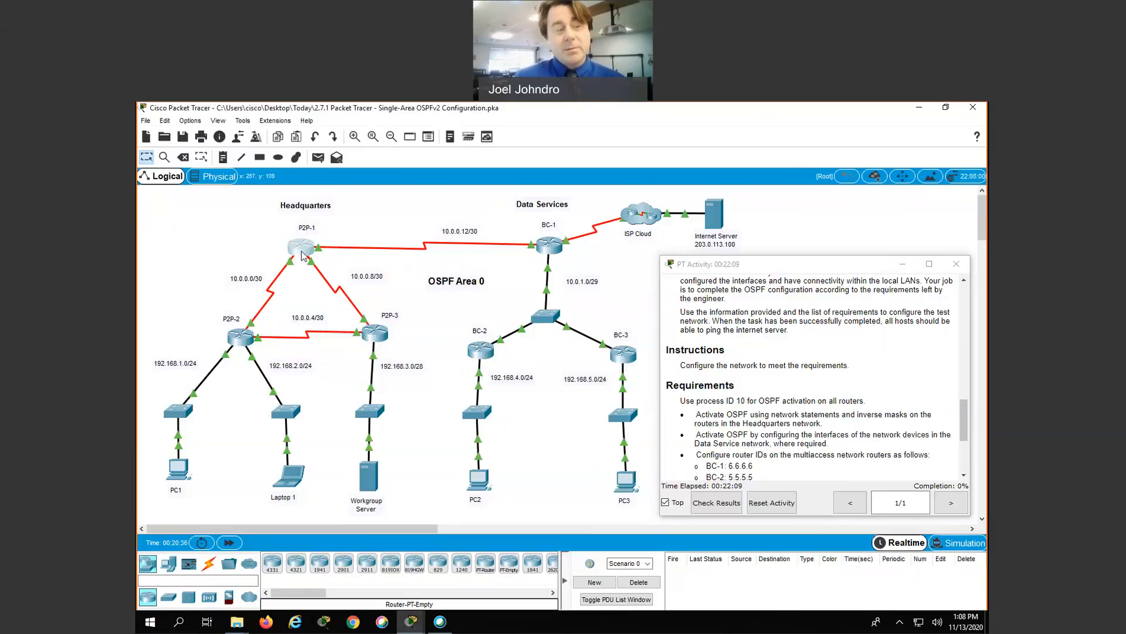
{"action": "left_click", "coordinate": [302, 255]}
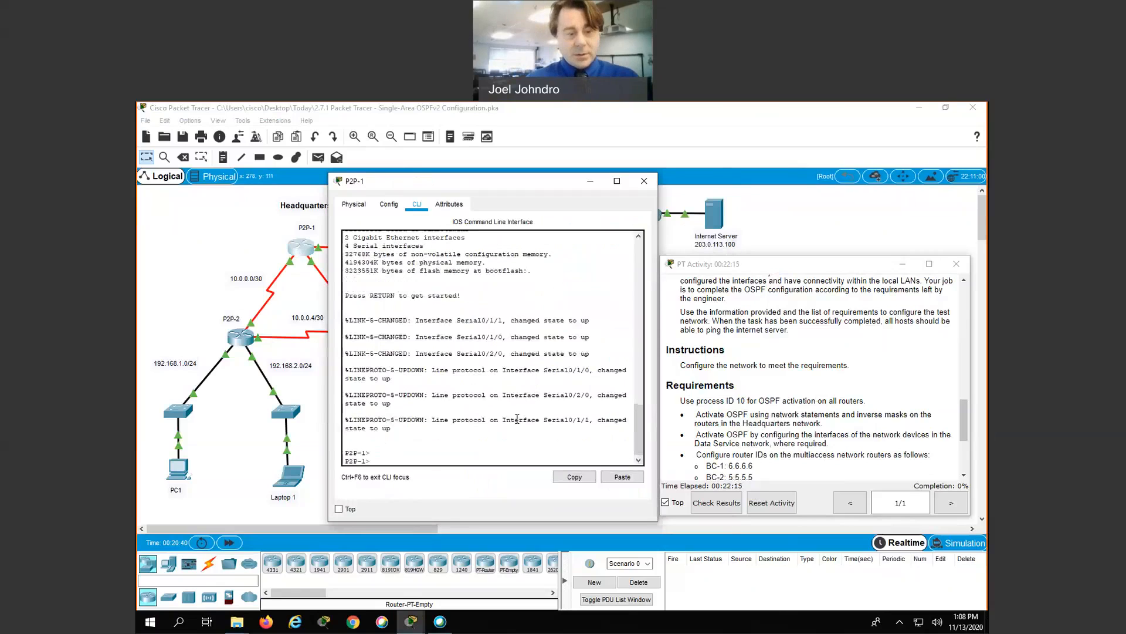
{"action": "type", "text": "en"}
{"action": "key", "text": "Return"}
{"action": "type", "text": "conf t"}
{"action": "key", "text": "Return"}
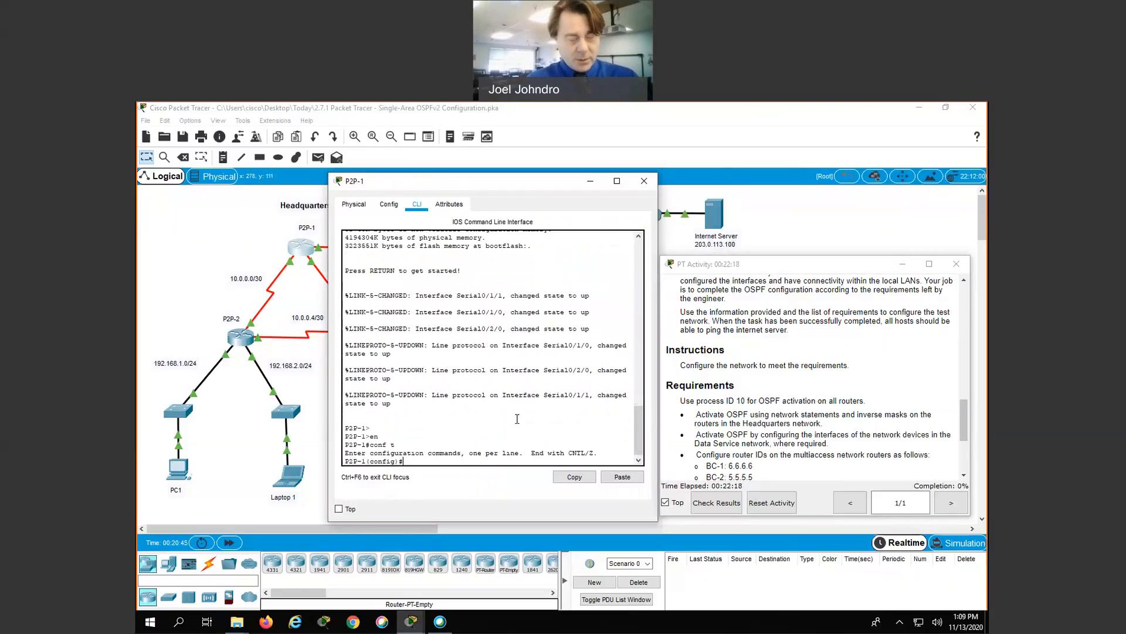
{"action": "type", "text": "router ospf 10"}
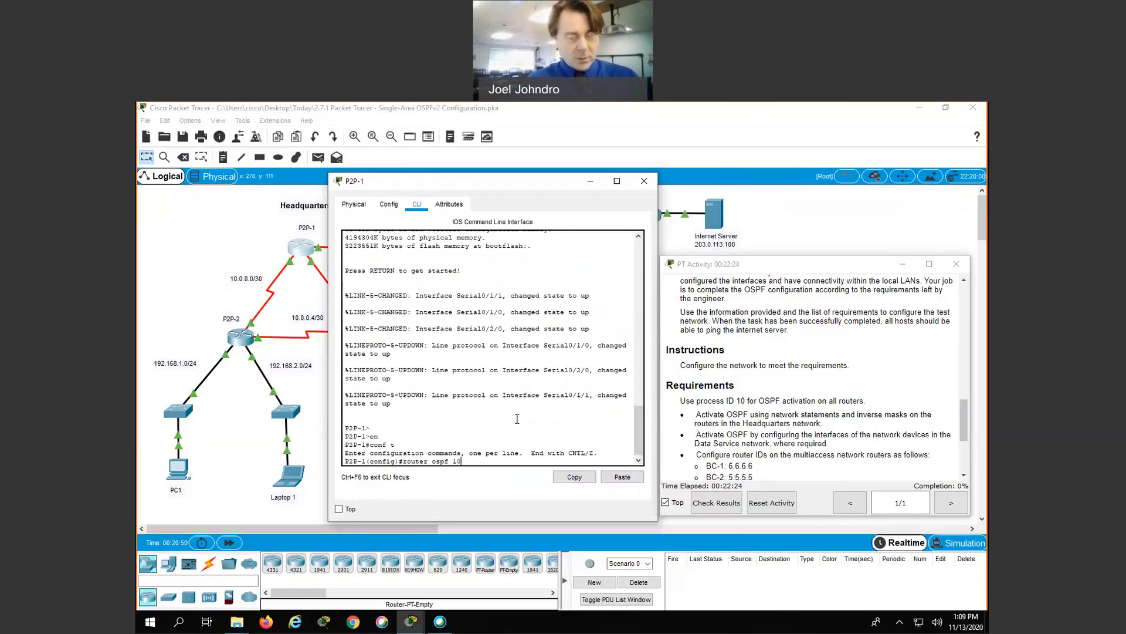
{"action": "key", "text": "Return"}
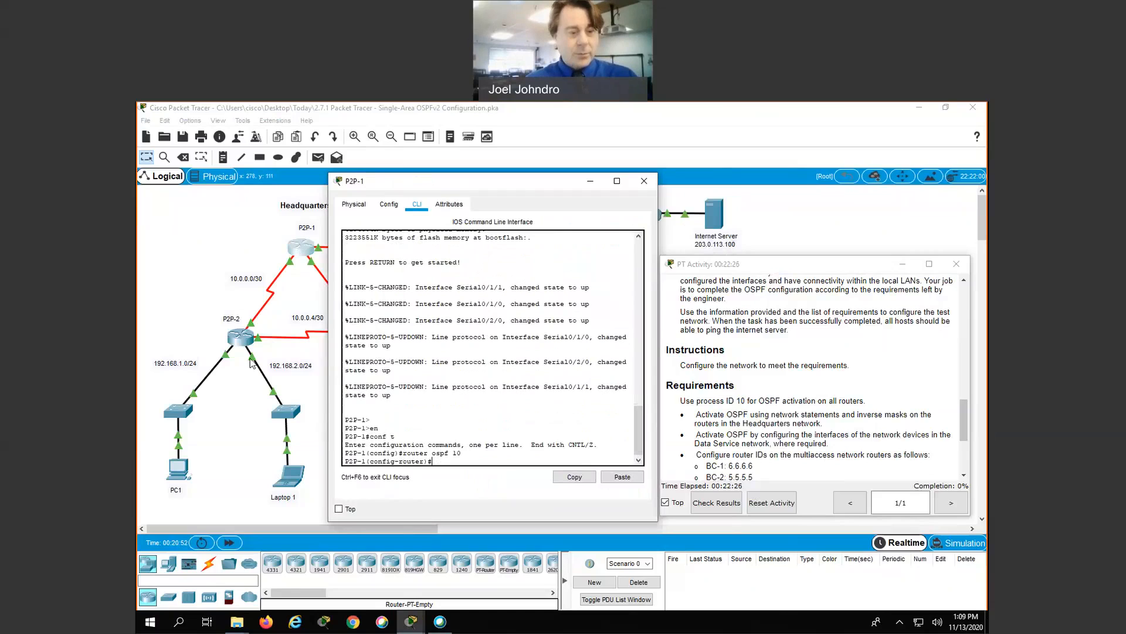
Step: Open router P2P-2's command line and start OSPF process 10 from global configuration mode
{"action": "left_click", "coordinate": [240, 337]}
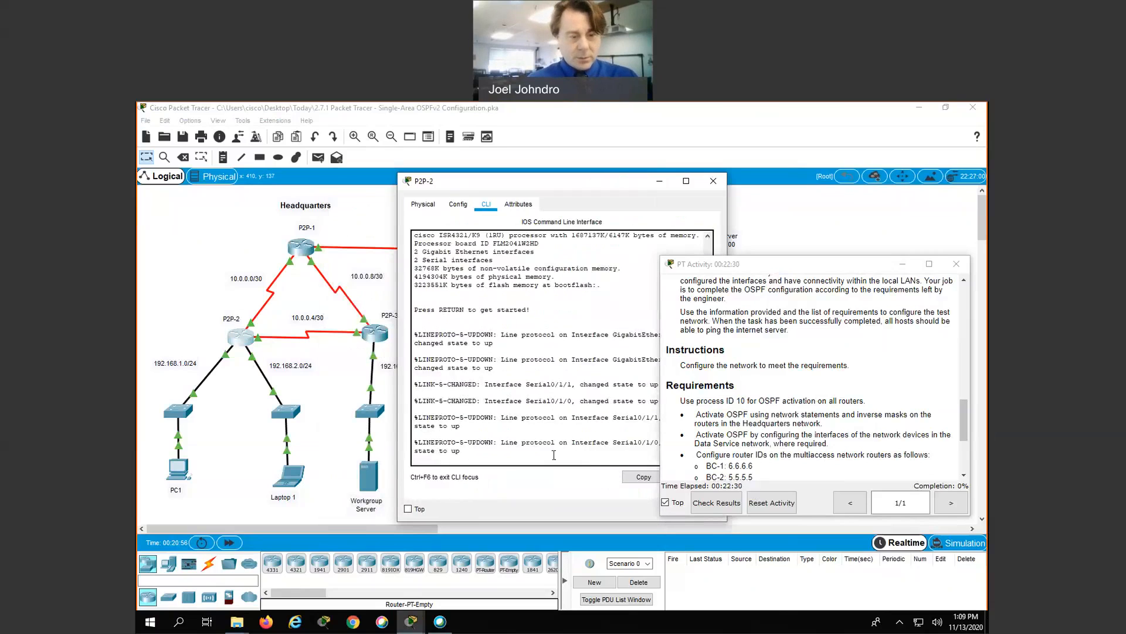
{"action": "key", "text": "Return"}
{"action": "key", "text": "Return"}
{"action": "type", "text": "en"}
{"action": "key", "text": "Return"}
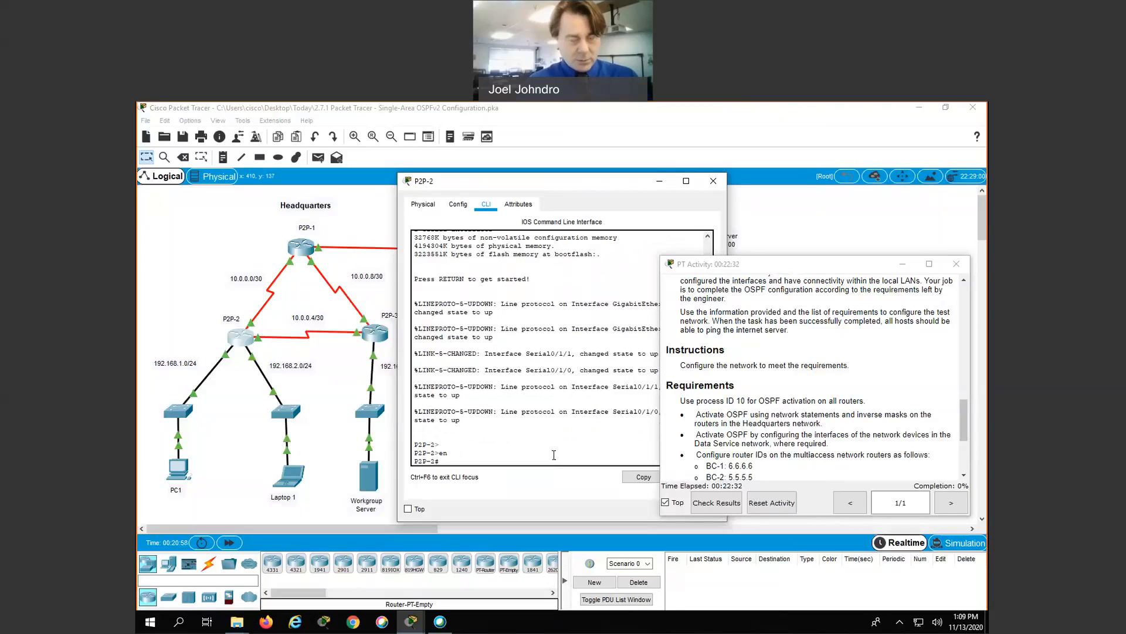
{"action": "type", "text": "conf"}
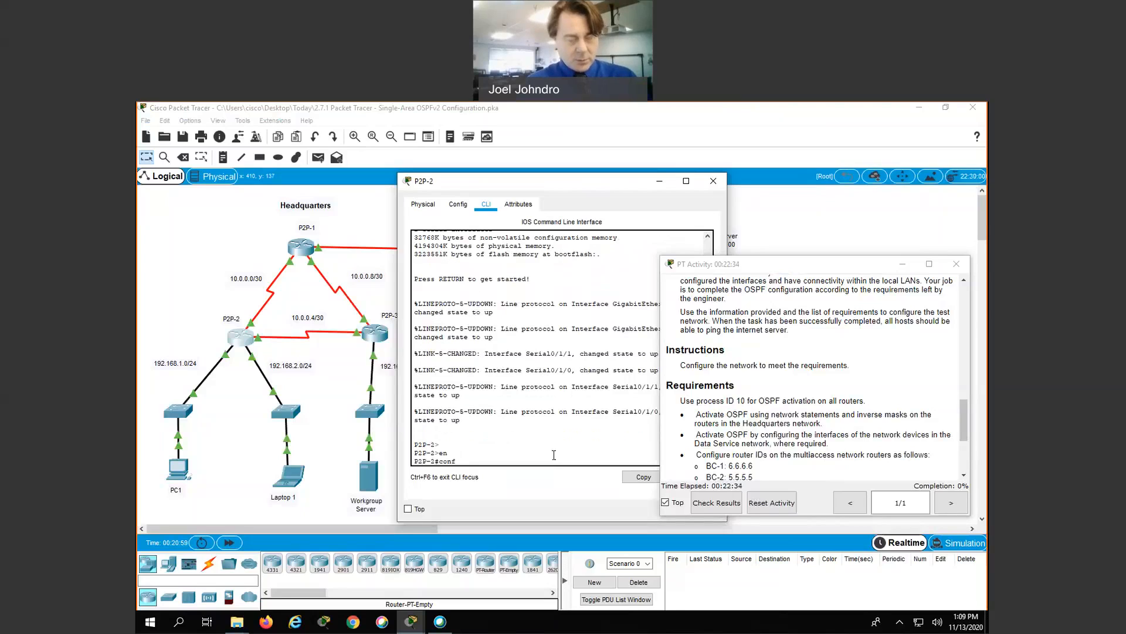
{"action": "type", "text": " t"}
{"action": "key", "text": "Return"}
{"action": "type", "text": "router"}
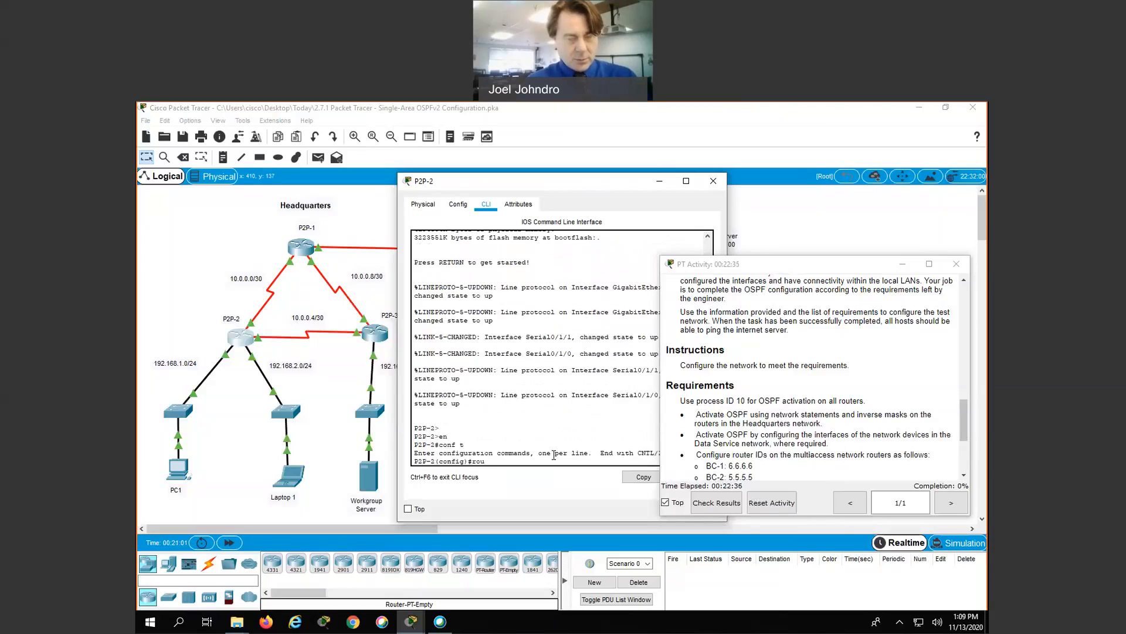
{"action": "key", "text": "Tab"}
{"action": "type", "text": "os"}
{"action": "key", "text": "Tab"}
{"action": "type", "text": "10"}
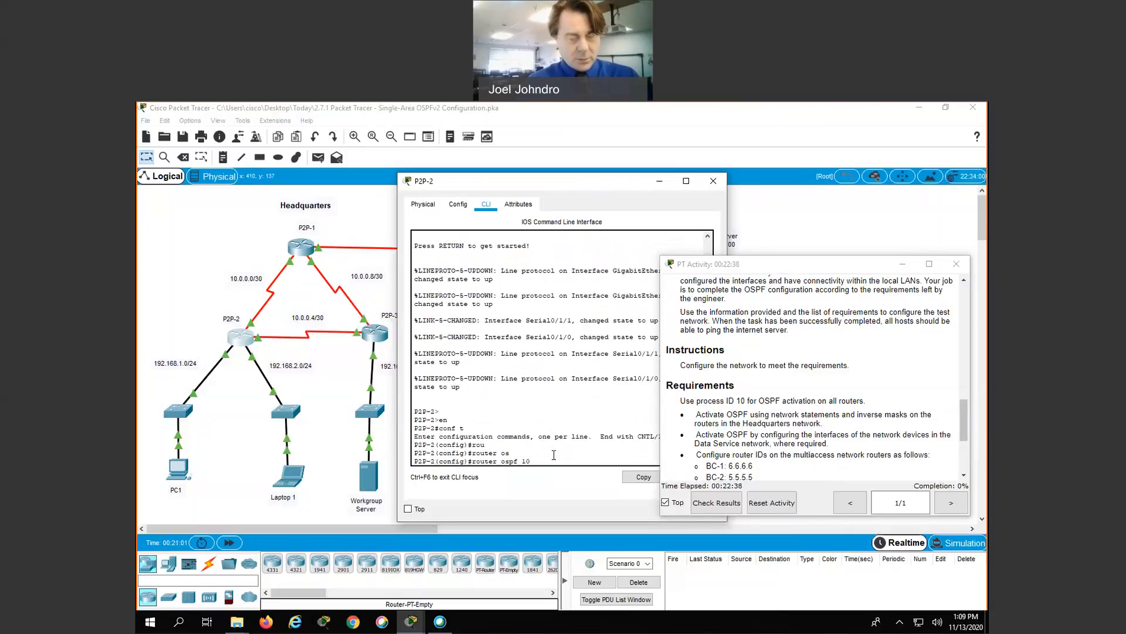
{"action": "key", "text": "Return"}
Step: Enter global configuration mode on router P2P-3 and start OSPF process 10
{"action": "left_click", "coordinate": [375, 333]}
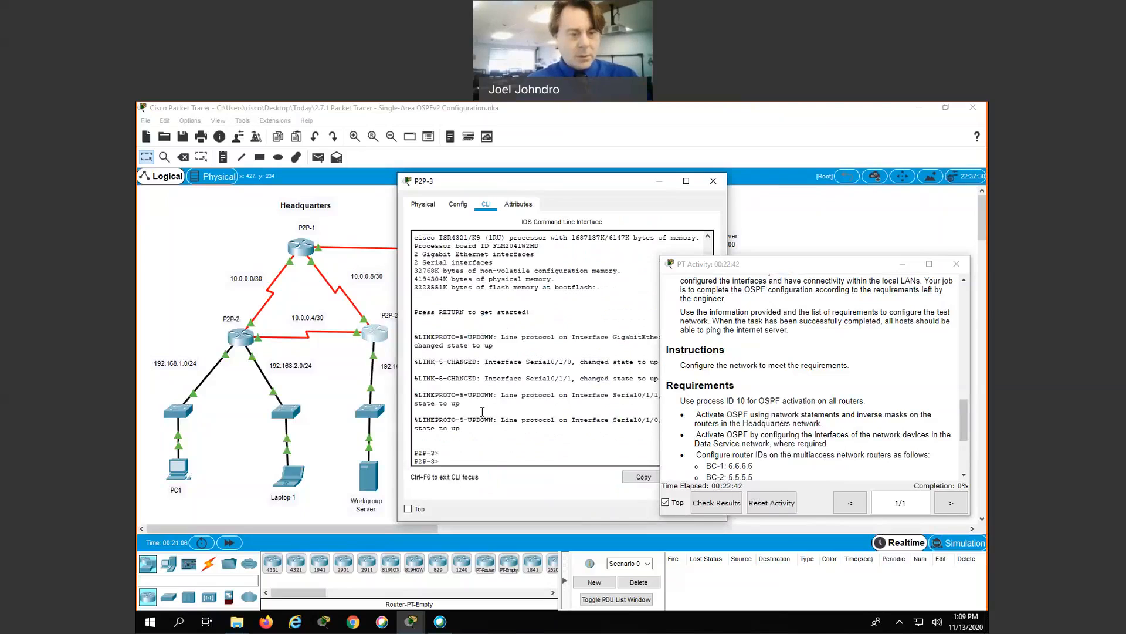
{"action": "type", "text": "en"}
{"action": "key", "text": "Return"}
{"action": "type", "text": "conf t"}
{"action": "key", "text": "Return"}
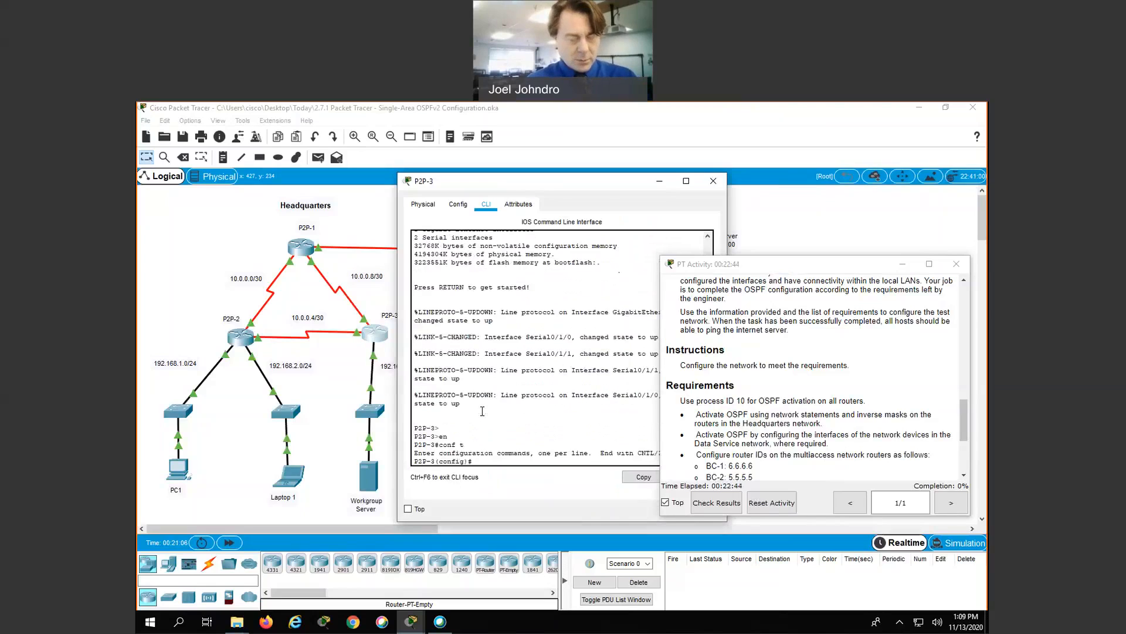
{"action": "type", "text": "rou"}
{"action": "key", "text": "Tab"}
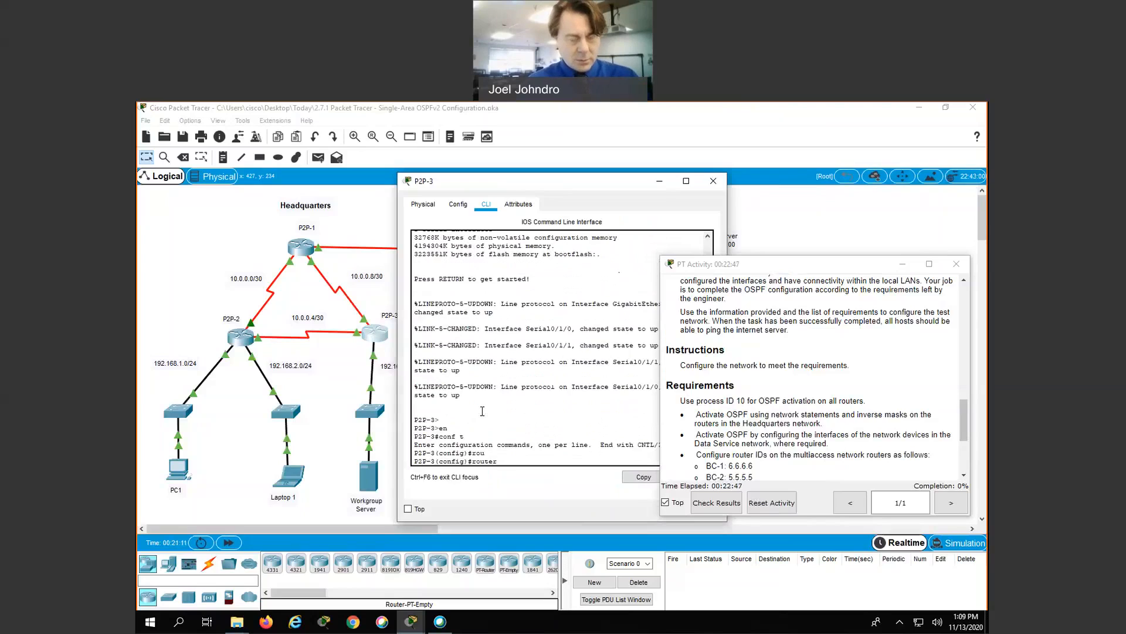
{"action": "type", "text": "os"}
{"action": "key", "text": "Tab"}
{"action": "type", "text": "10"}
{"action": "key", "text": "Return"}
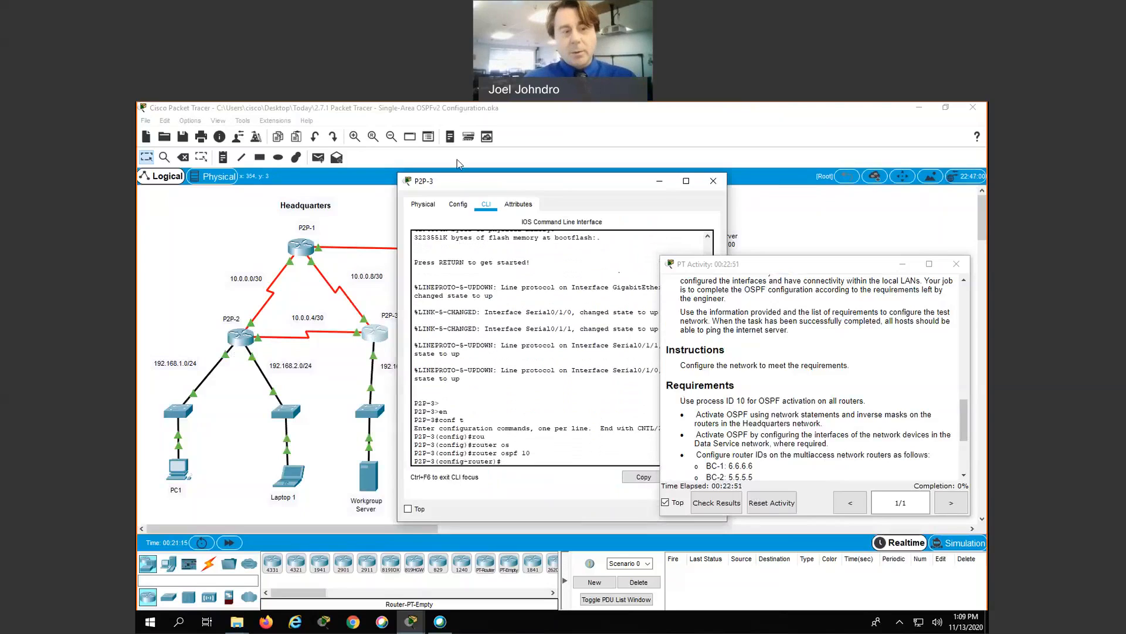
Step: Examine the activity's OSPF requirements and highlight the part about the Headquarters network
{"action": "left_click_drag", "start_coordinate": [457, 180], "coordinate": [463, 144]}
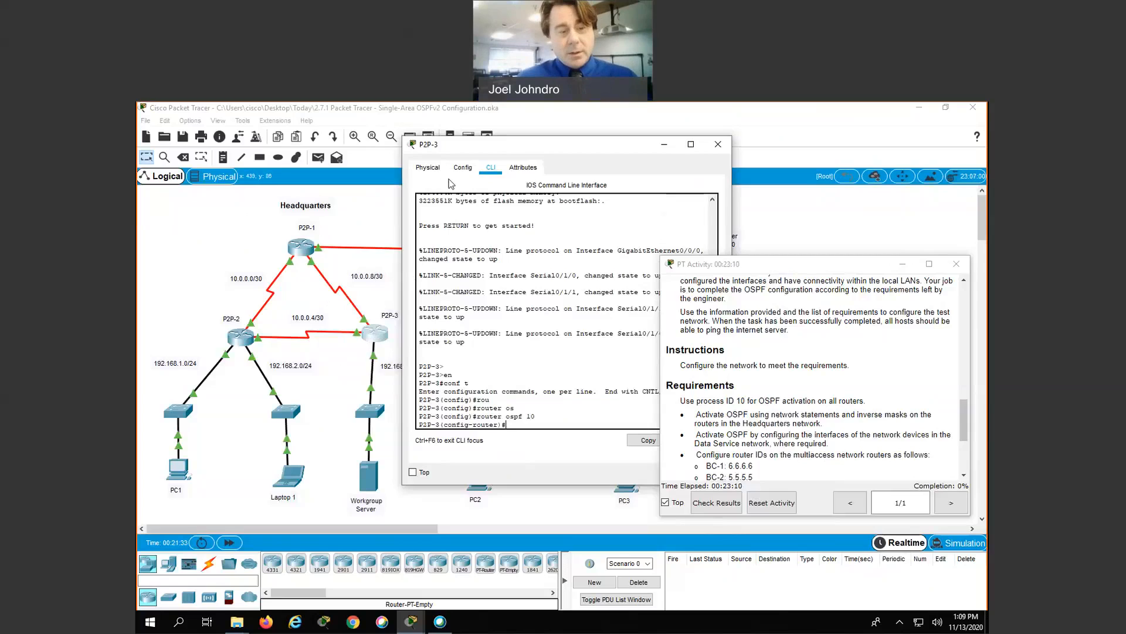
{"action": "left_click_drag", "start_coordinate": [463, 145], "coordinate": [413, 176]}
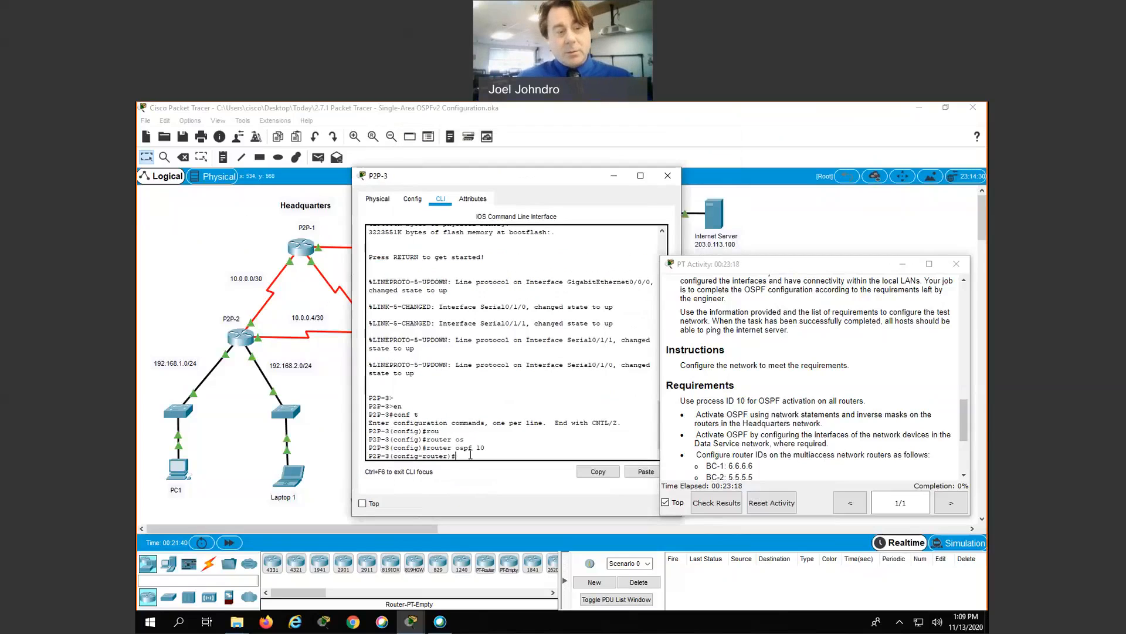
{"action": "left_click", "coordinate": [964, 475]}
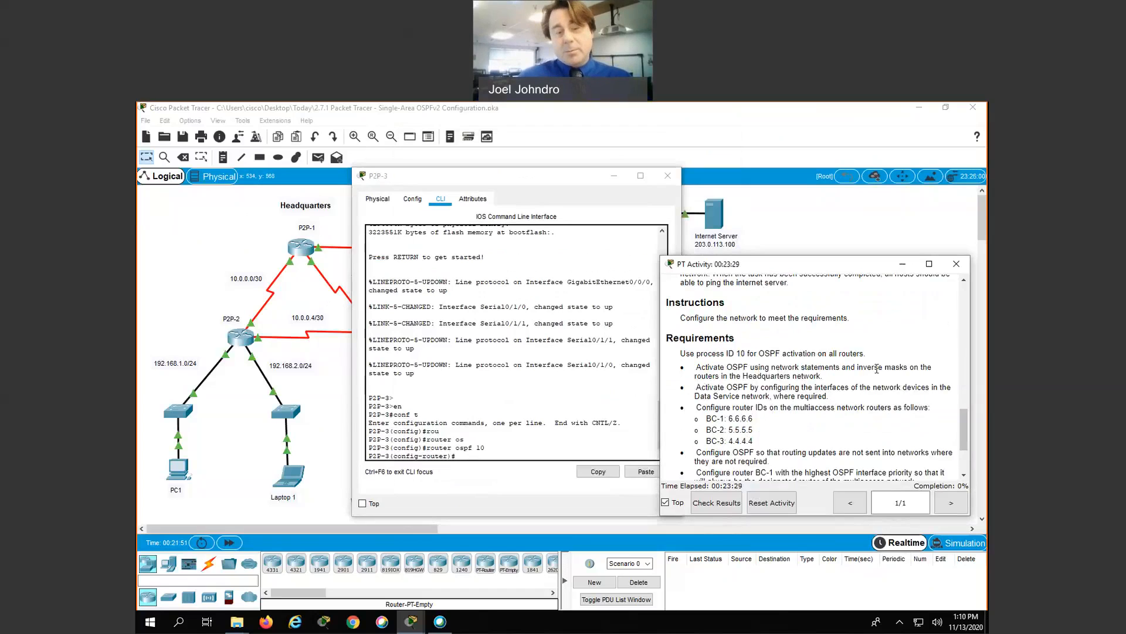
{"action": "left_click_drag", "start_coordinate": [827, 378], "coordinate": [804, 376]}
{"action": "left_click_drag", "start_coordinate": [804, 376], "coordinate": [756, 376]}
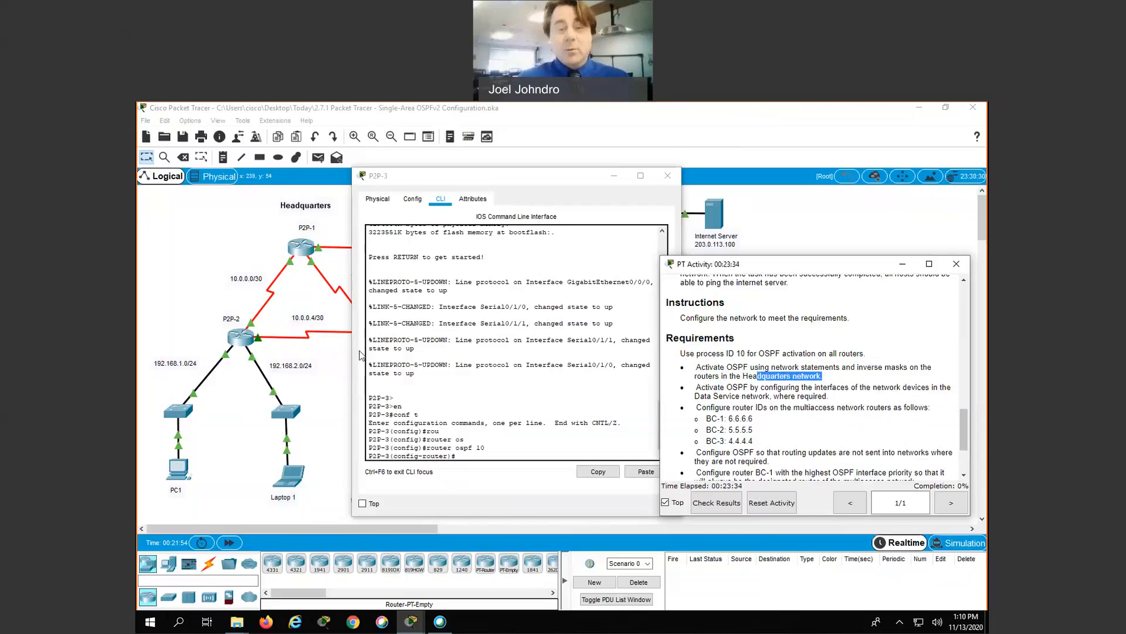
Step: Move the P2P-3 window off the Headquarters topology and bring back P2P-1's command line
{"action": "left_click", "coordinate": [407, 178]}
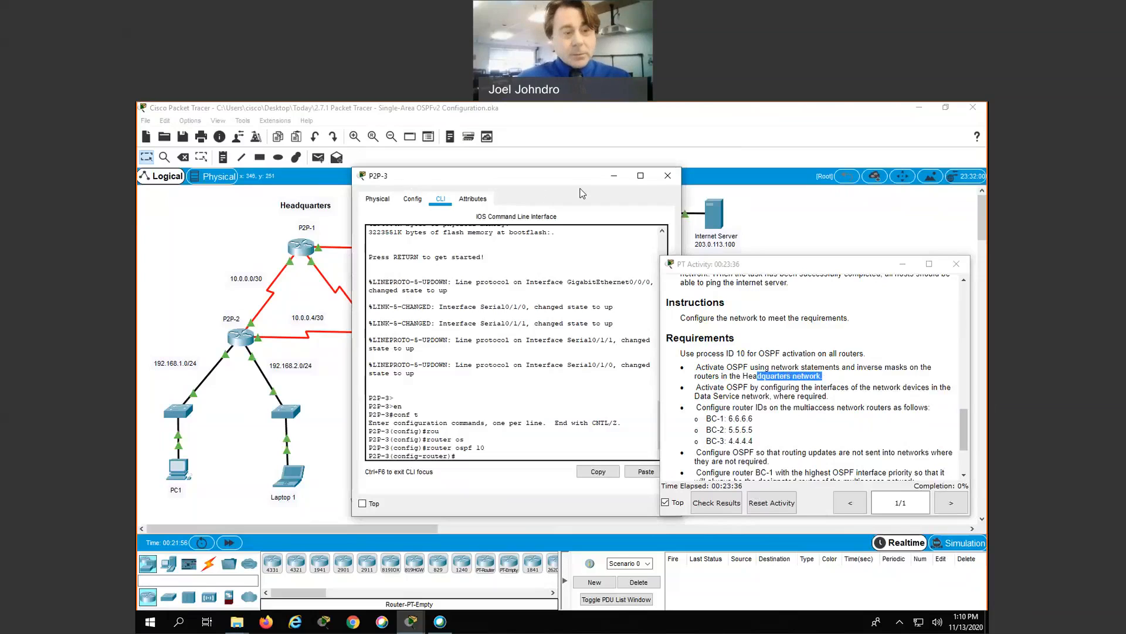
{"action": "left_click_drag", "start_coordinate": [581, 176], "coordinate": [753, 185]}
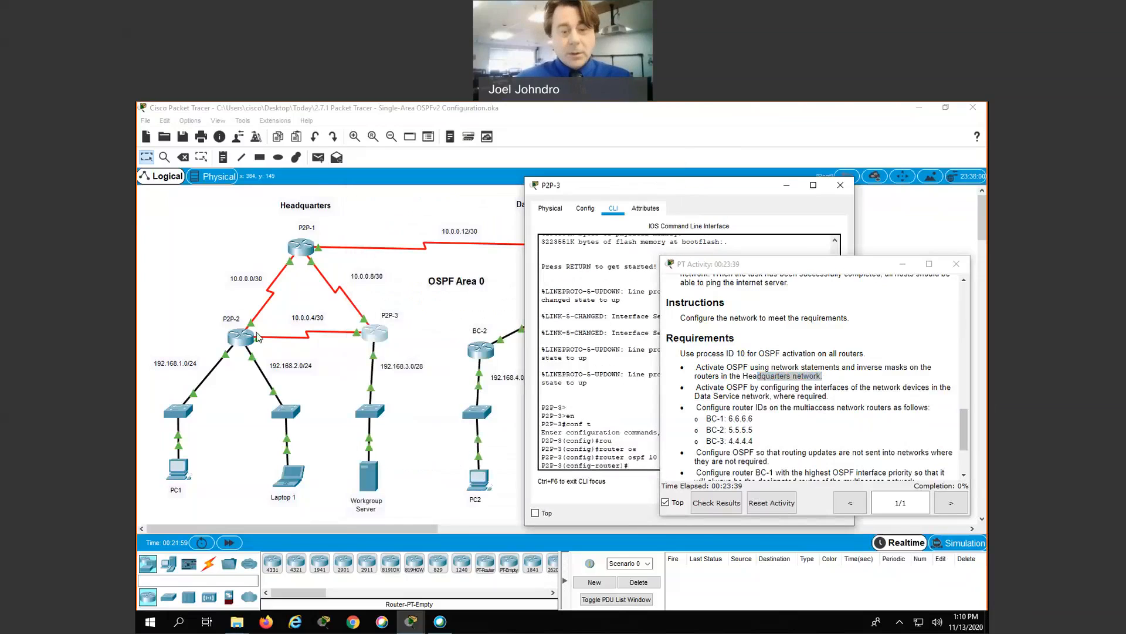
{"action": "left_click", "coordinate": [303, 251]}
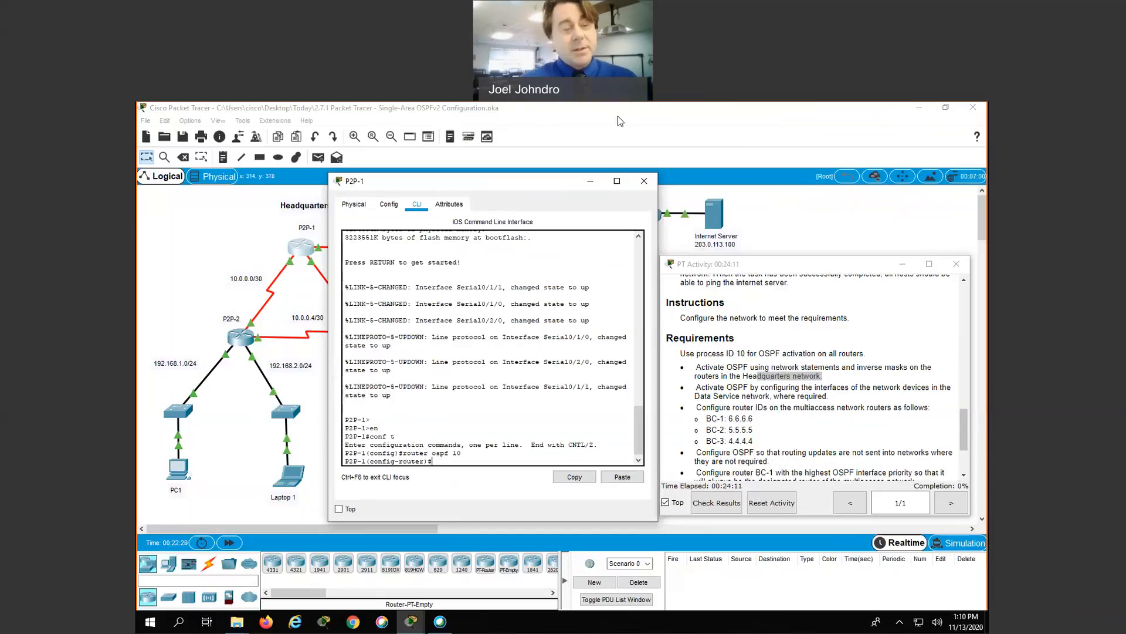
{"action": "left_click", "coordinate": [461, 120]}
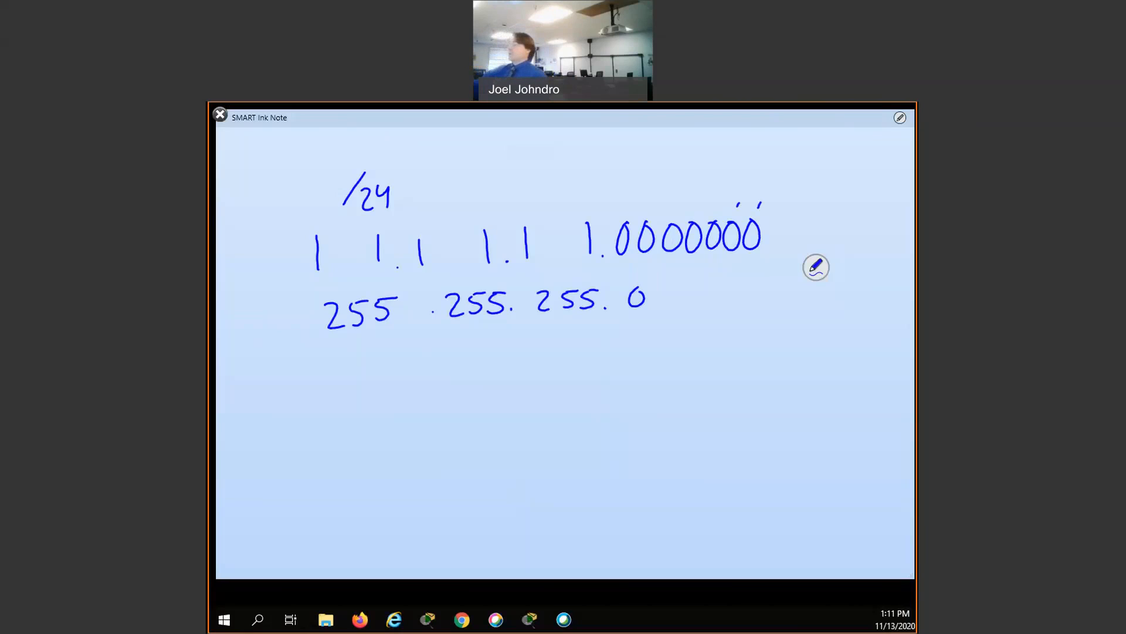
Step: In SMART Ink Note, handwrite the wildcard mask 0.0.0.255 beneath the 255.255.255.0 subnet mask
{"action": "left_click_drag", "start_coordinate": [378, 366], "coordinate": [377, 366]}
{"action": "left_click", "coordinate": [421, 390]}
{"action": "mouse_move", "coordinate": [470, 355]}
{"action": "left_mouse_down"}
{"action": "mouse_move", "coordinate": [460, 392]}
{"action": "mouse_move", "coordinate": [480, 359]}
{"action": "left_mouse_up"}
{"action": "left_click", "coordinate": [522, 382]}
{"action": "left_click", "coordinate": [598, 372]}
{"action": "mouse_move", "coordinate": [568, 346]}
{"action": "left_mouse_down"}
{"action": "mouse_move", "coordinate": [629, 376]}
{"action": "mouse_move", "coordinate": [640, 369]}
{"action": "left_mouse_up"}
{"action": "left_click_drag", "start_coordinate": [681, 350], "coordinate": [662, 370]}
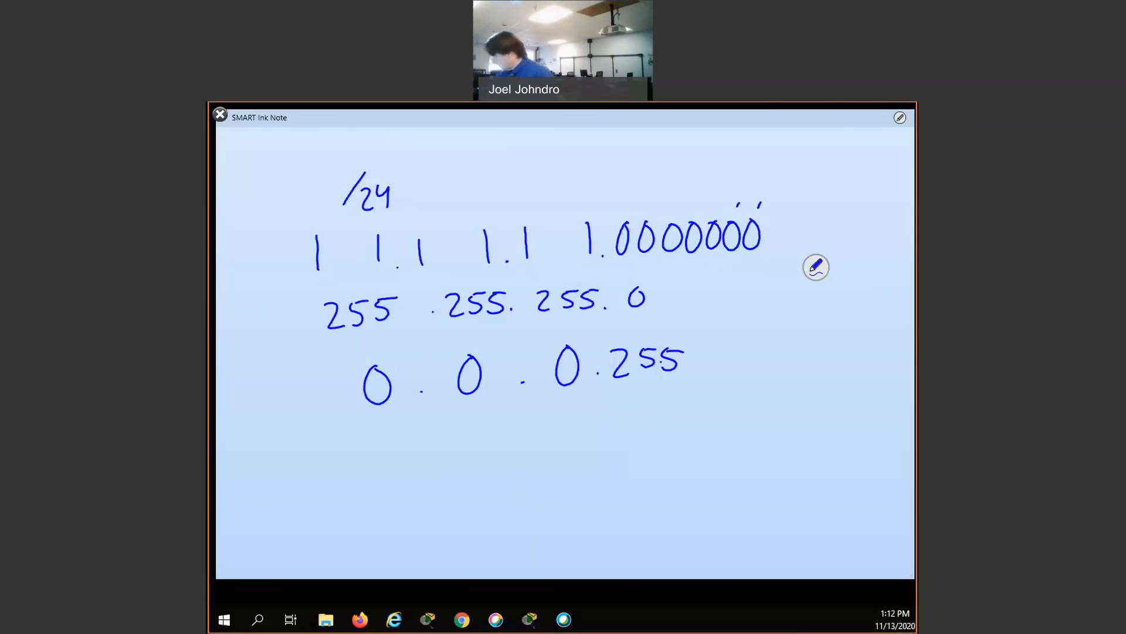
Step: Erase all handwriting from the note and write the prefix /30 near the top
{"action": "mouse_move", "coordinate": [421, 391]}
{"action": "left_mouse_down"}
{"action": "mouse_move", "coordinate": [423, 417]}
{"action": "mouse_move", "coordinate": [774, 257]}
{"action": "mouse_move", "coordinate": [534, 179]}
{"action": "mouse_move", "coordinate": [393, 419]}
{"action": "left_mouse_up"}
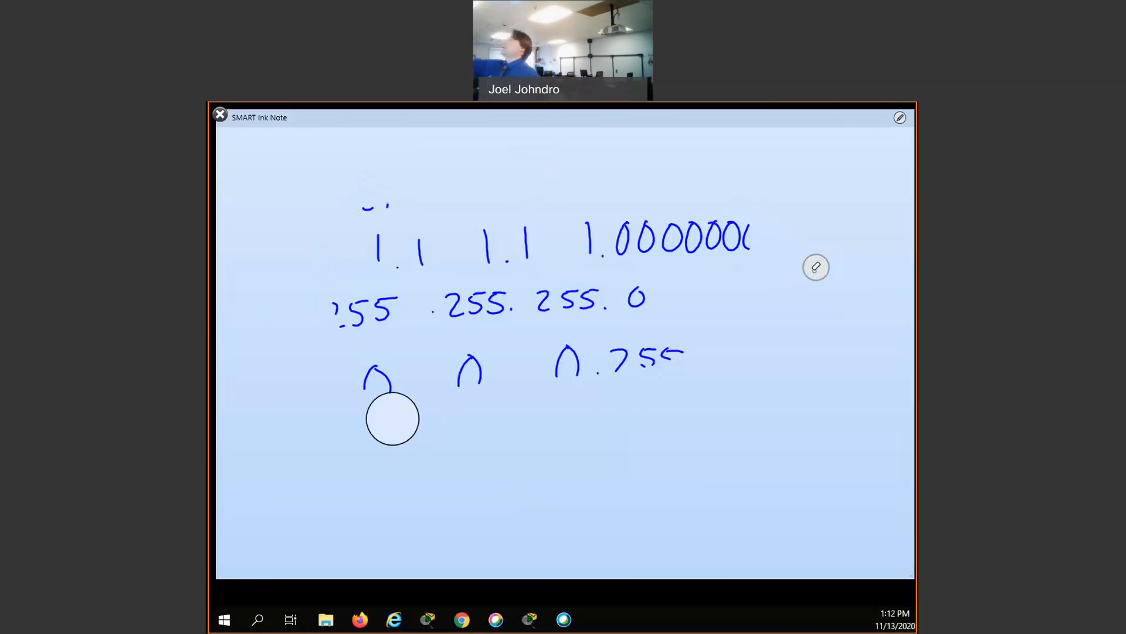
{"action": "left_click", "coordinate": [392, 418]}
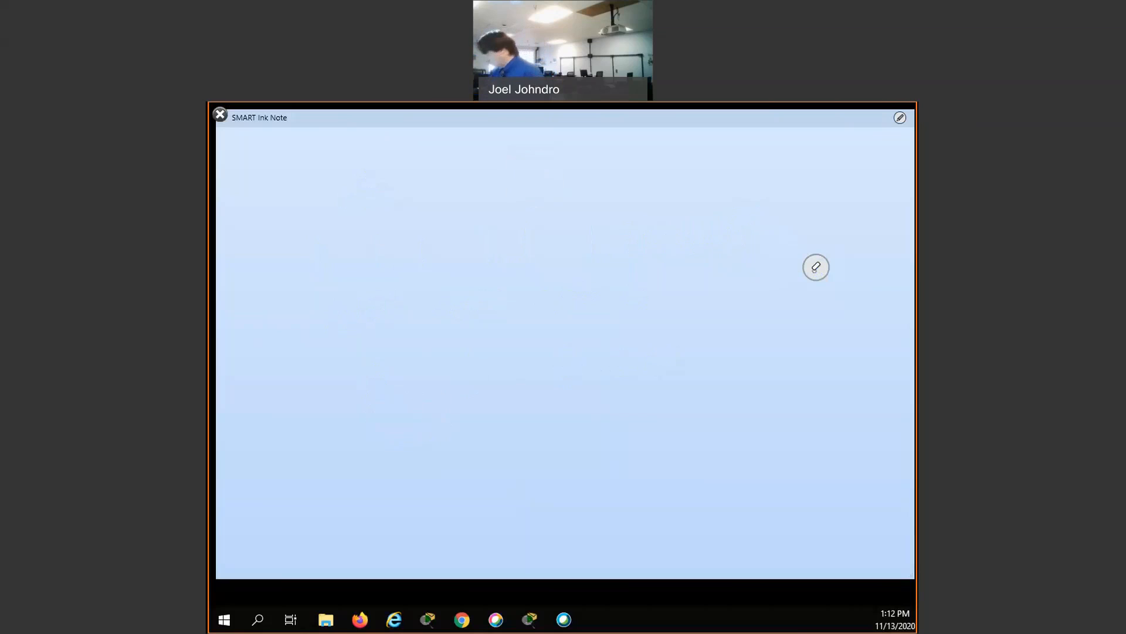
{"action": "left_click_drag", "start_coordinate": [356, 163], "coordinate": [334, 203]}
{"action": "left_click_drag", "start_coordinate": [356, 185], "coordinate": [357, 202]}
{"action": "left_click_drag", "start_coordinate": [382, 185], "coordinate": [379, 187]}
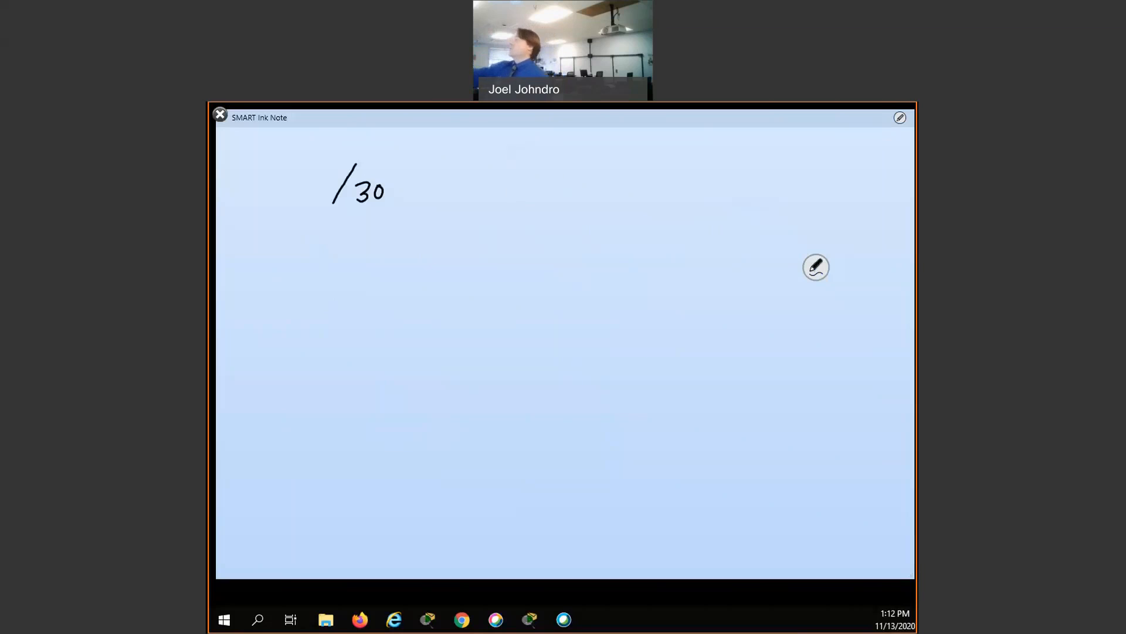
Step: Handwrite the /30 subnet mask's bits beneath the prefix, spelling out the last octet in binary
{"action": "left_click", "coordinate": [570, 273]}
{"action": "mouse_move", "coordinate": [524, 253]}
{"action": "left_mouse_down"}
{"action": "mouse_move", "coordinate": [546, 256]}
{"action": "mouse_move", "coordinate": [530, 266]}
{"action": "left_mouse_up"}
{"action": "mouse_move", "coordinate": [581, 239]}
{"action": "left_mouse_down"}
{"action": "mouse_move", "coordinate": [584, 276]}
{"action": "mouse_move", "coordinate": [604, 275]}
{"action": "left_mouse_up"}
{"action": "mouse_move", "coordinate": [610, 239]}
{"action": "left_mouse_down"}
{"action": "mouse_move", "coordinate": [616, 272]}
{"action": "mouse_move", "coordinate": [629, 273]}
{"action": "left_mouse_up"}
{"action": "left_click_drag", "start_coordinate": [645, 237], "coordinate": [648, 274]}
{"action": "left_click_drag", "start_coordinate": [661, 237], "coordinate": [663, 275]}
{"action": "left_click_drag", "start_coordinate": [685, 237], "coordinate": [708, 242]}
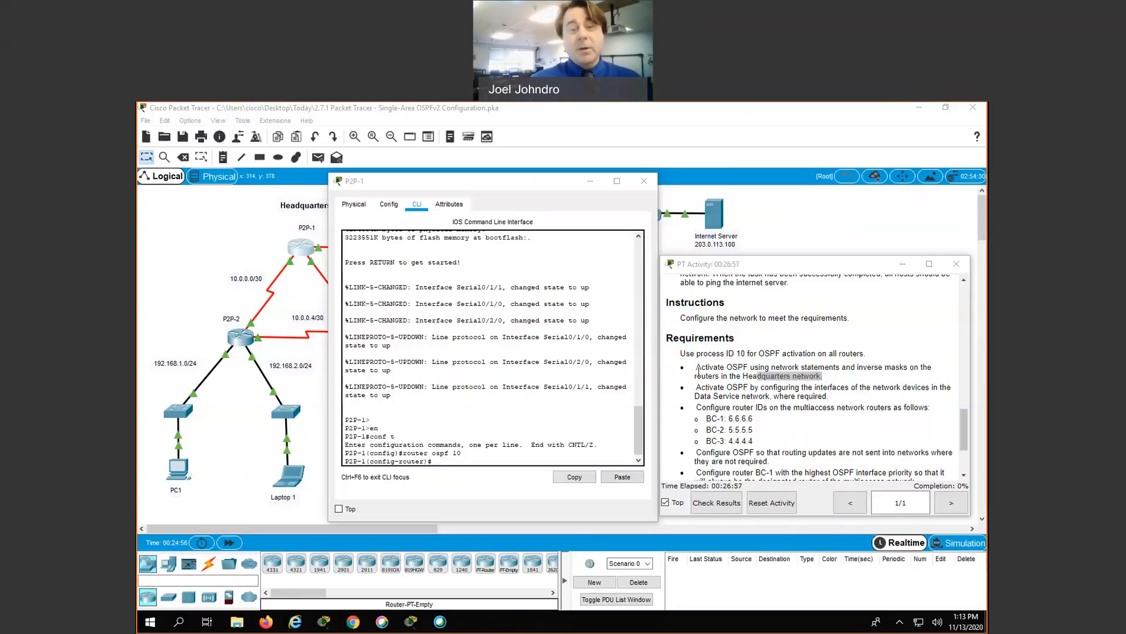
Step: Reposition P2P-1's command-line window so the Headquarters topology and its network labels are uncovered
{"action": "left_click", "coordinate": [404, 333]}
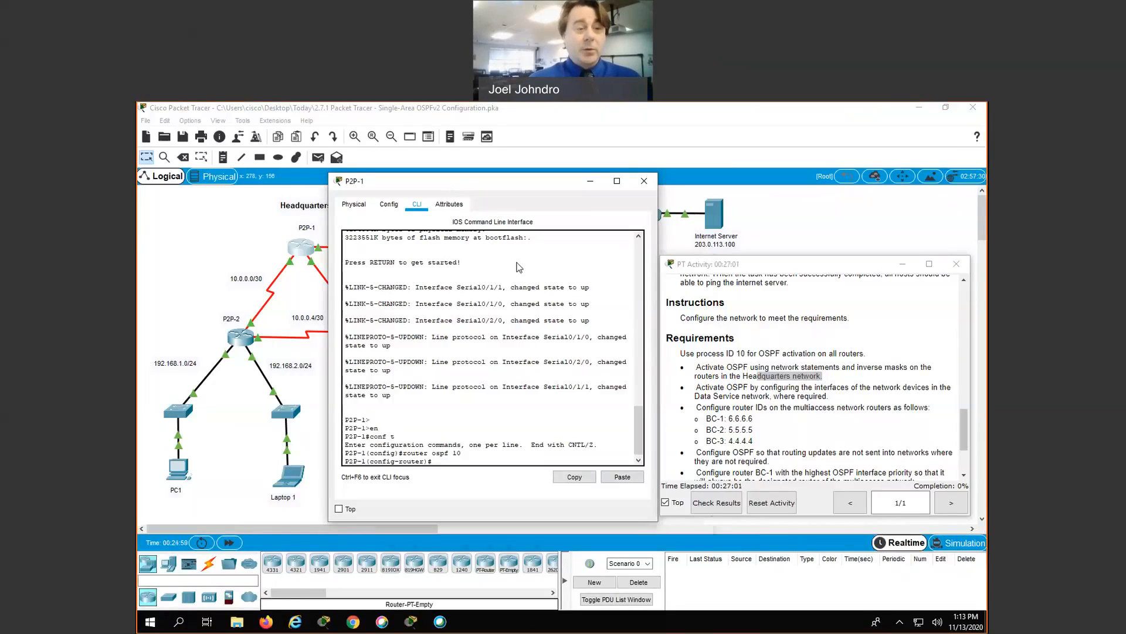
{"action": "left_click_drag", "start_coordinate": [401, 186], "coordinate": [454, 207]}
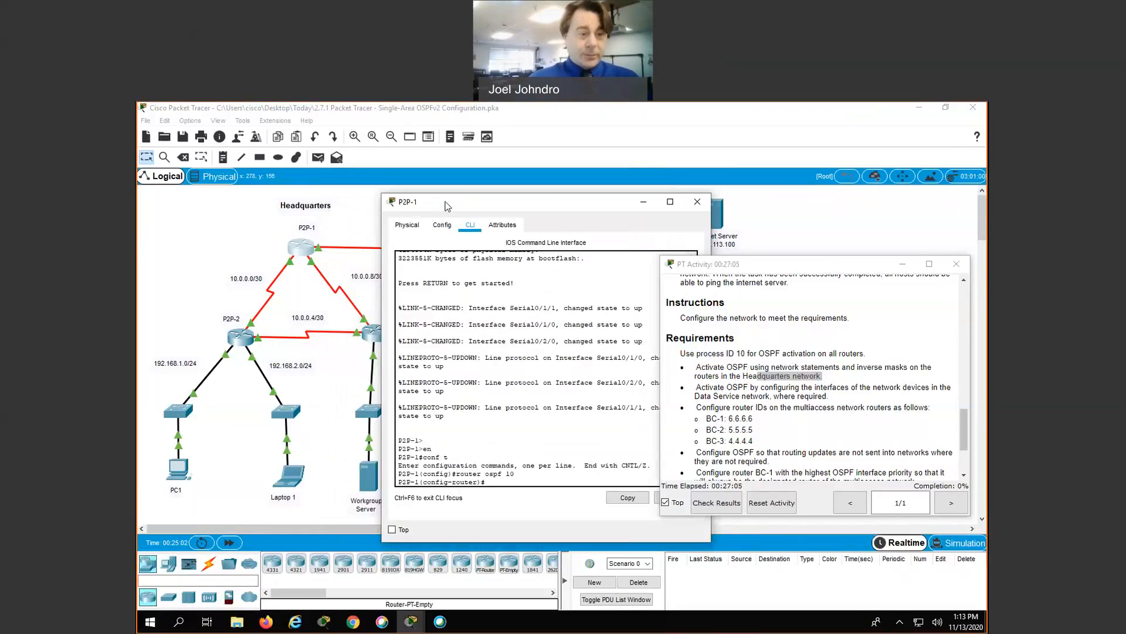
{"action": "left_click_drag", "start_coordinate": [426, 205], "coordinate": [406, 211]}
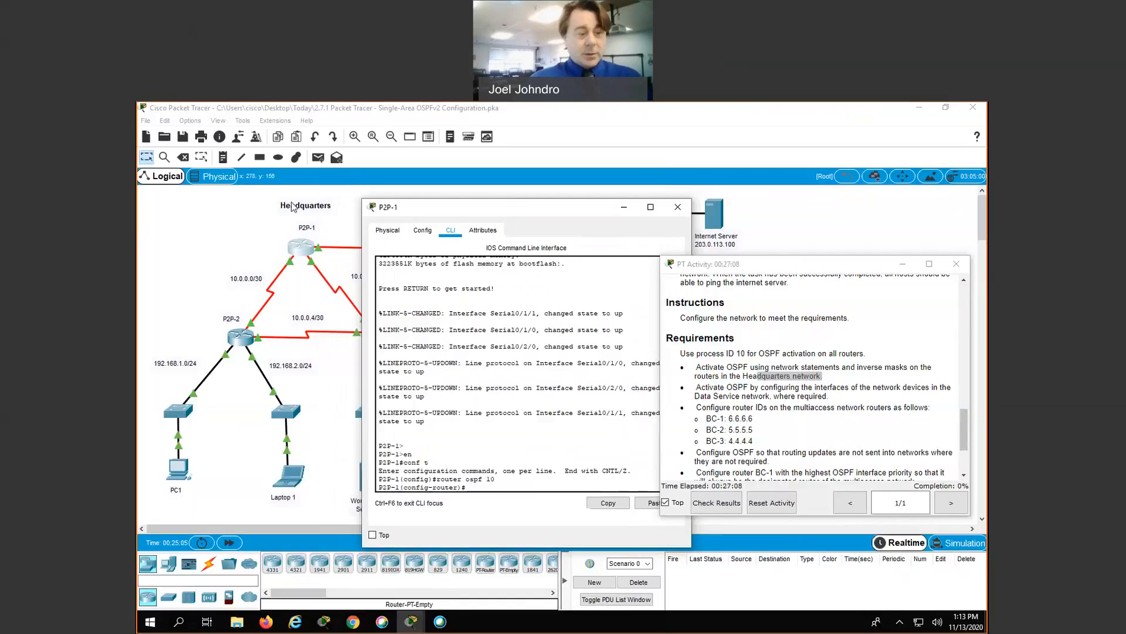
{"action": "left_click_drag", "start_coordinate": [575, 206], "coordinate": [460, 198]}
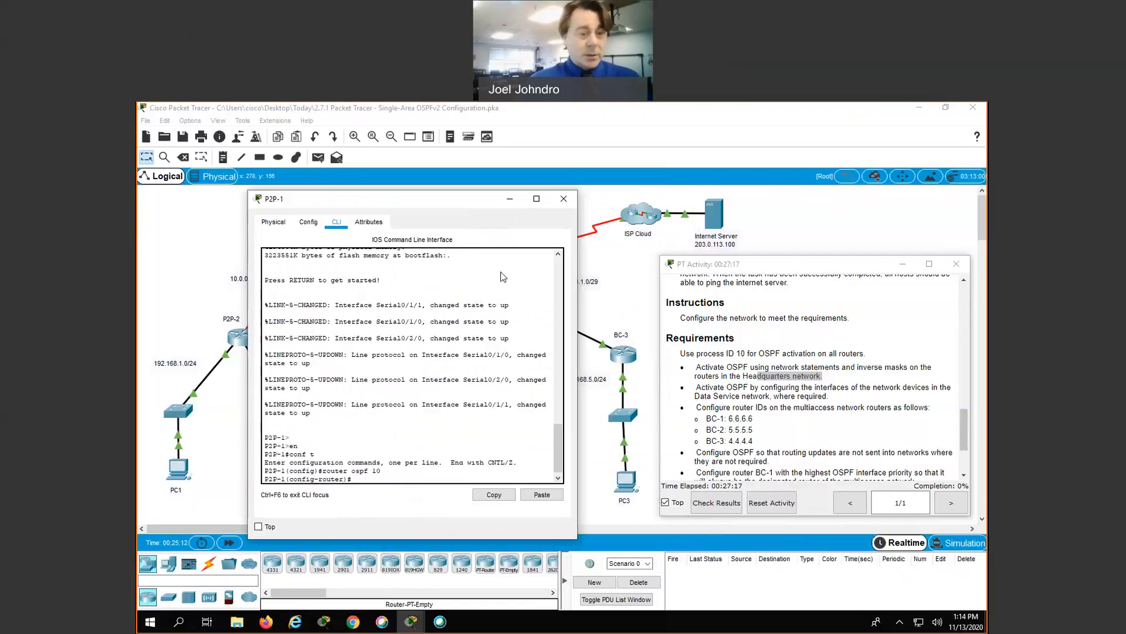
{"action": "left_click_drag", "start_coordinate": [382, 198], "coordinate": [528, 267]}
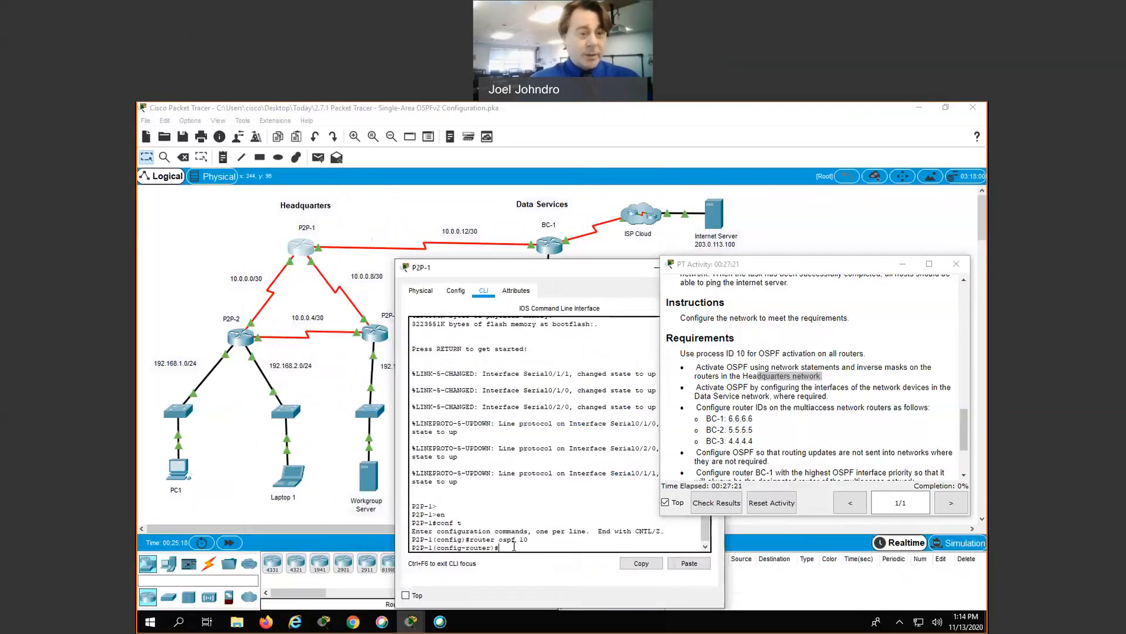
Step: On P2P-1, add the OSPF network statement for 10.0.0.0 with wildcard mask 0.0.0.3 in area 0
{"action": "type", "text": "ne"}
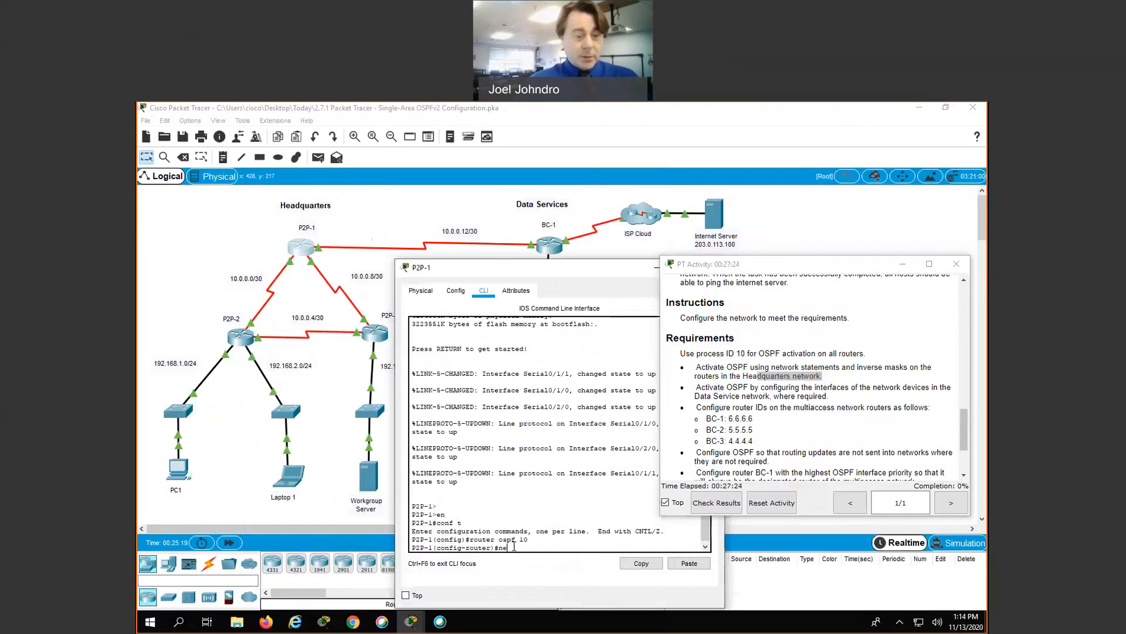
{"action": "type", "text": "twork "}
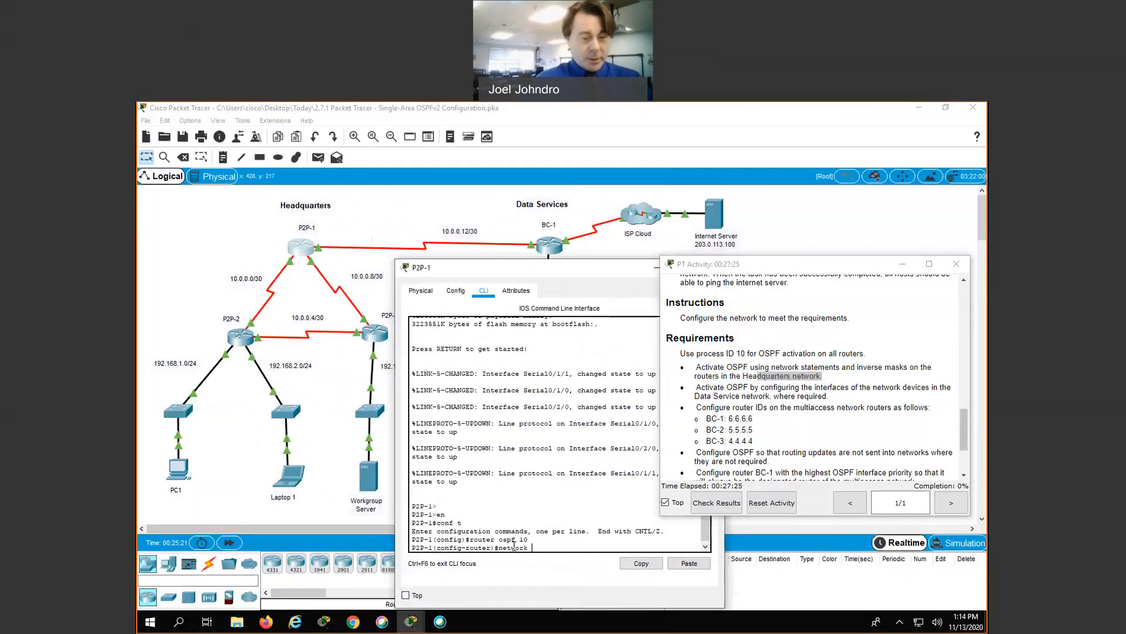
{"action": "type", "text": "10.0.0."}
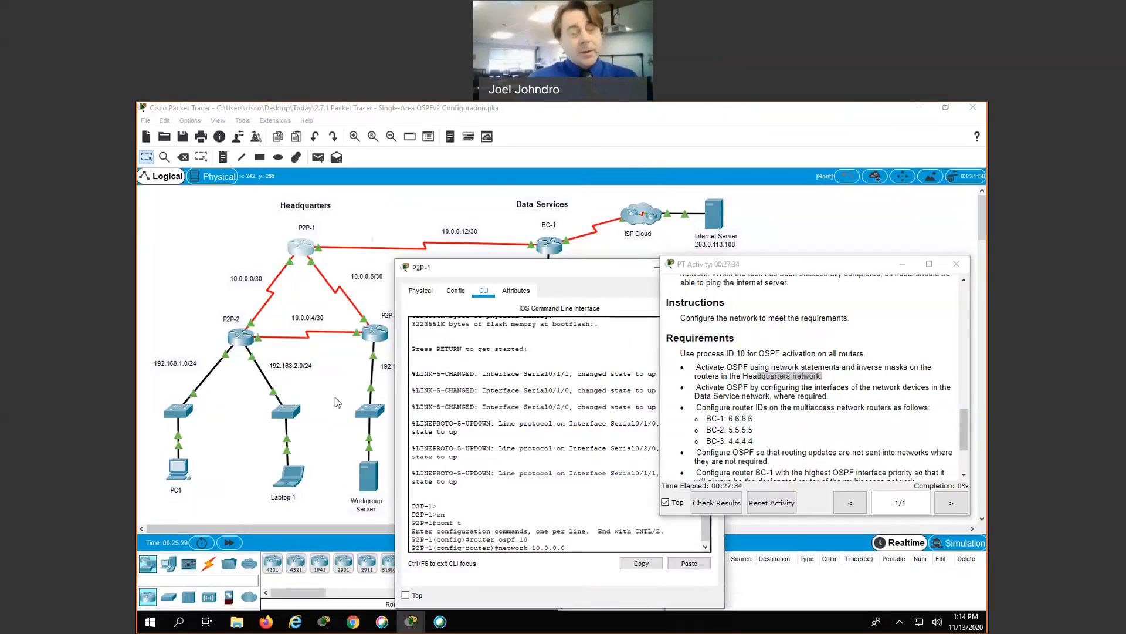
{"action": "type", "text": "0.0.0"}
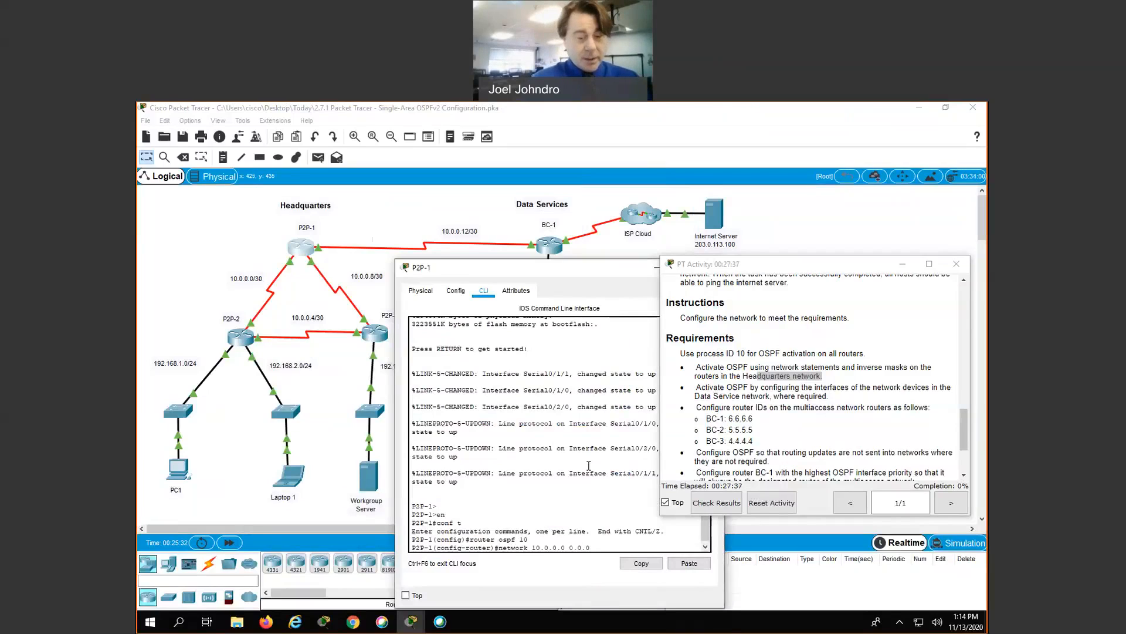
{"action": "type", "text": ".3 area0"}
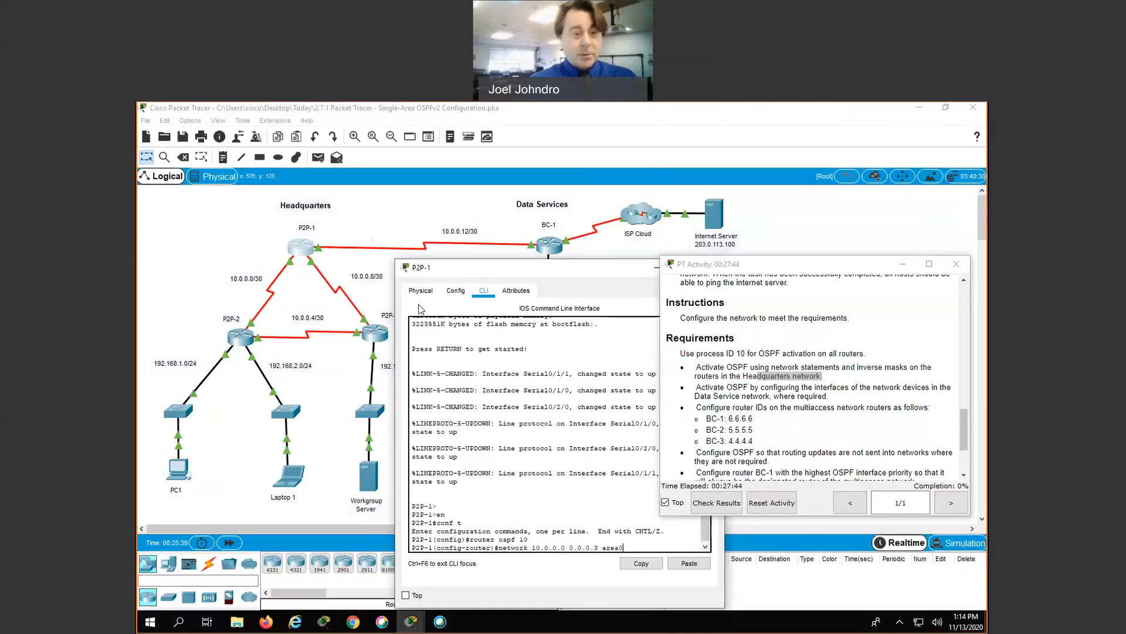
{"action": "left_click_drag", "start_coordinate": [481, 271], "coordinate": [419, 307]}
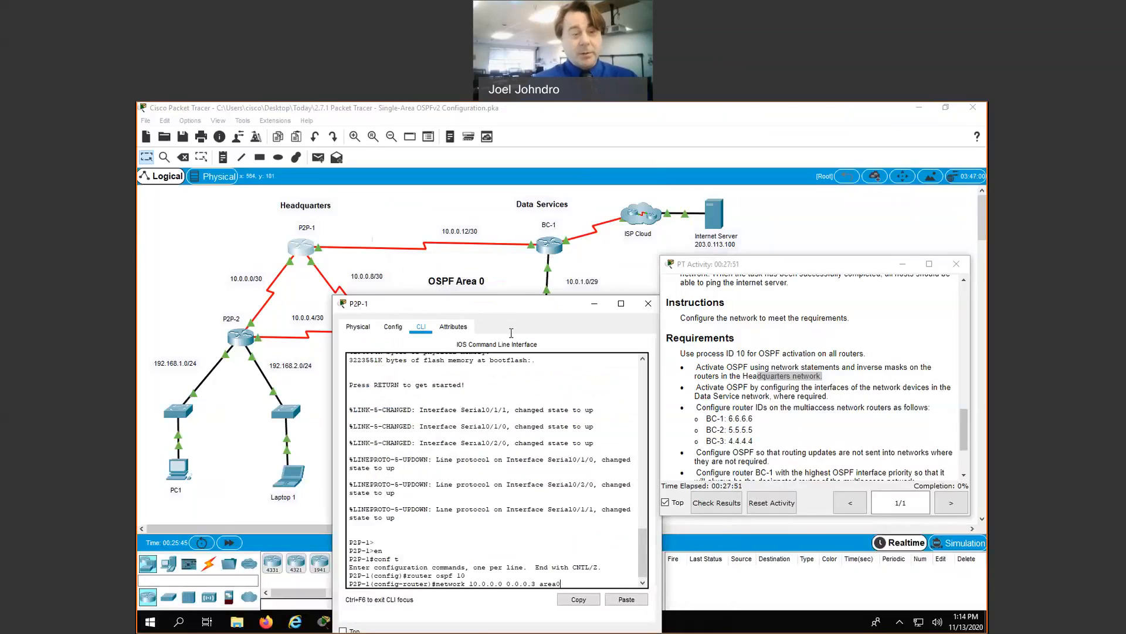
{"action": "left_click_drag", "start_coordinate": [511, 303], "coordinate": [530, 260]}
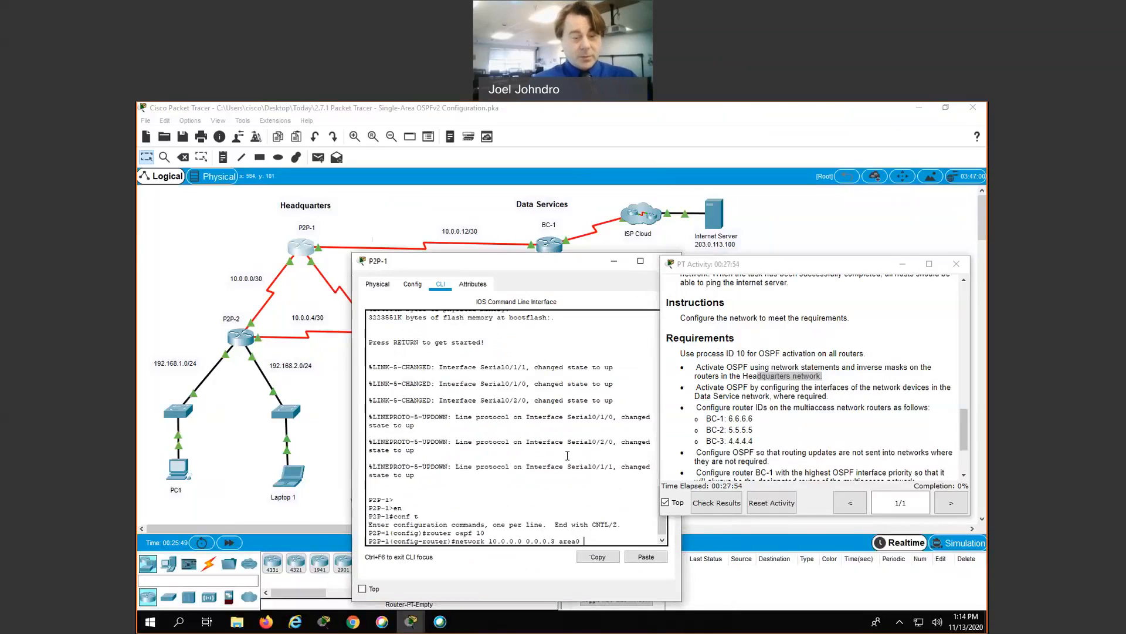
{"action": "key", "text": "BackSpace"}
{"action": "key", "text": "BackSpace"}
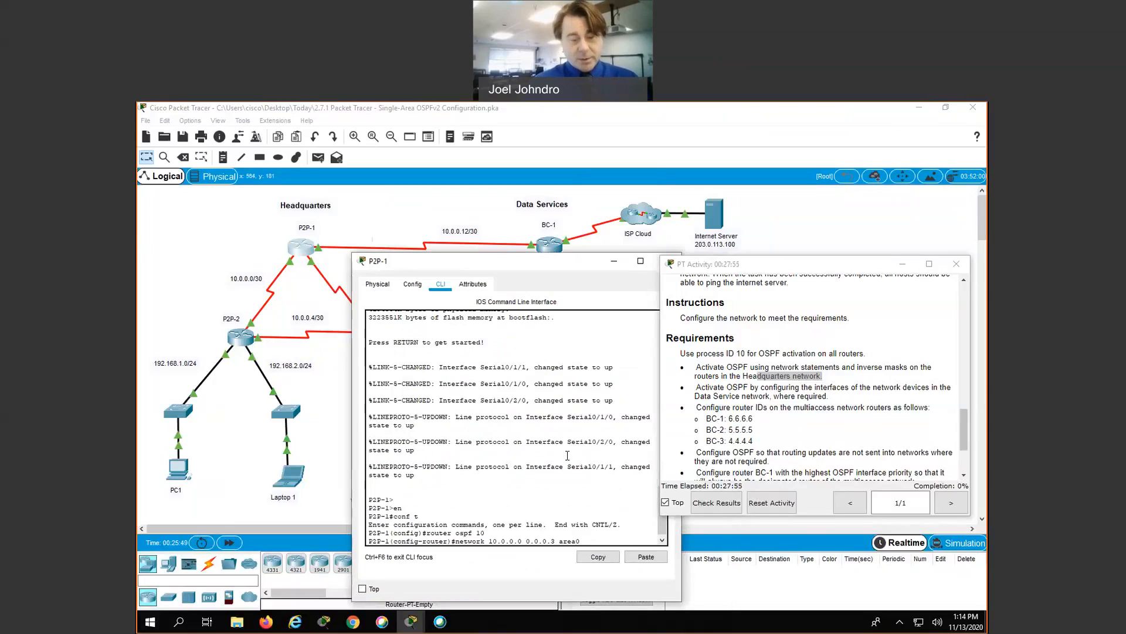
{"action": "type", "text": "0"}
{"action": "key", "text": "Return"}
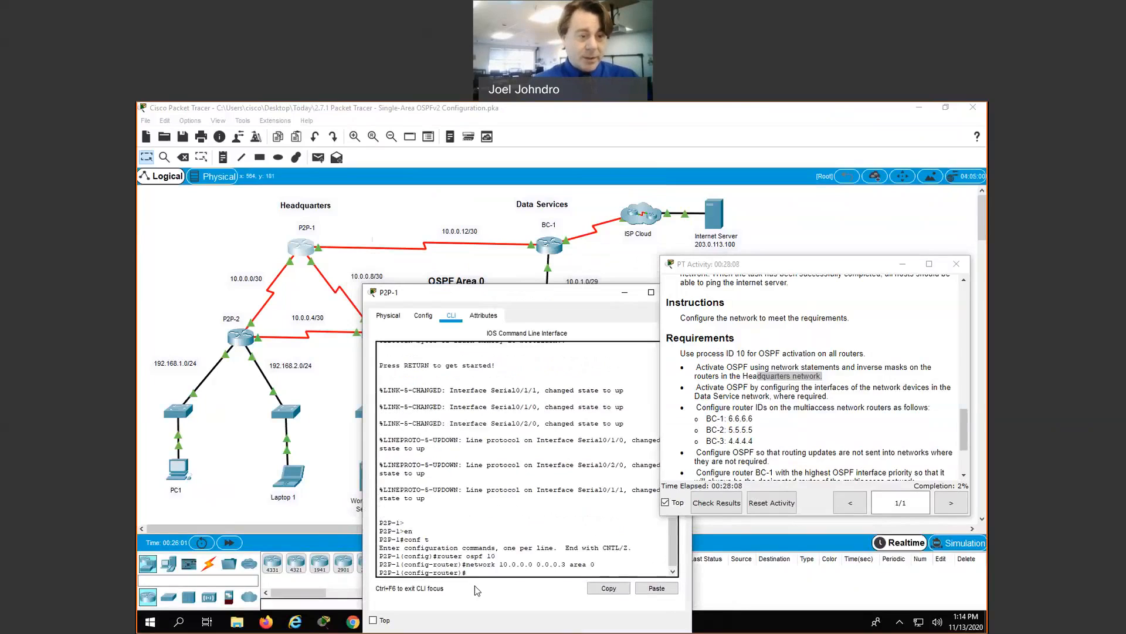
Step: Reuse the previous statement on P2P-1 to add network 10.0.0.8 with wildcard mask 0.0.0.3 in area 0
{"action": "key", "text": "Up"}
{"action": "key", "text": "Left"}
{"action": "key", "text": "Left"}
{"action": "key", "text": "Left"}
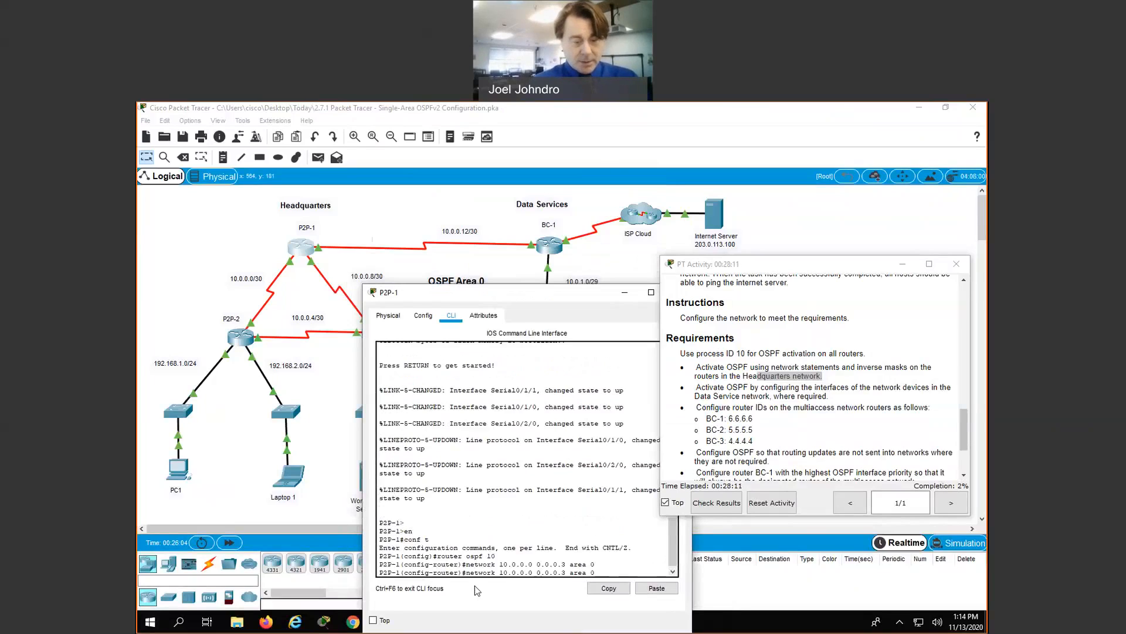
{"action": "key", "text": "Return"}
Step: Add P2P-1's link to BC-1 to OSPF as network 10.0.0.12 with wildcard mask 0.0.0.3 in area 0
{"action": "key", "text": "Up"}
{"action": "key", "text": "Left"}
{"action": "key", "text": "Left"}
{"action": "key", "text": "Left"}
{"action": "key", "text": "Left"}
{"action": "key", "text": "Left"}
{"action": "key", "text": "Left"}
{"action": "key", "text": "Left"}
{"action": "key", "text": "Left"}
{"action": "key", "text": "Left"}
{"action": "key", "text": "Left"}
{"action": "key", "text": "Left"}
{"action": "key", "text": "Left"}
{"action": "key", "text": "Left"}
{"action": "key", "text": "Left"}
{"action": "key", "text": "Left"}
{"action": "key", "text": "BackSpace"}
{"action": "type", "text": "12"}
{"action": "key", "text": "Return"}
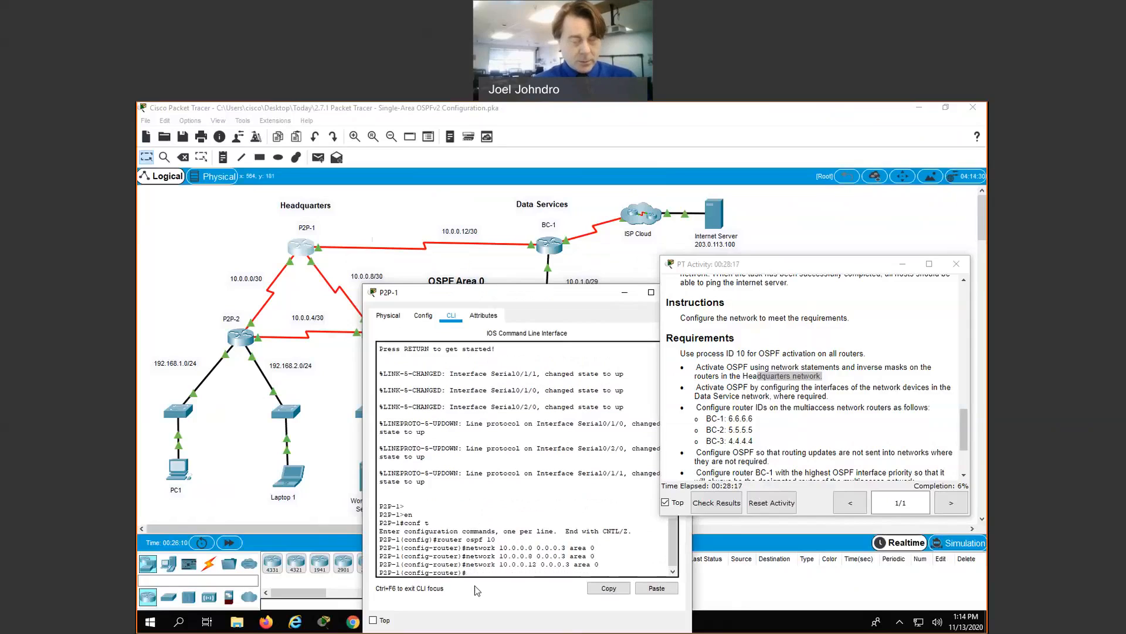
Step: Open P2P-2's command line and add OSPF network 10.0.0.0 with wildcard mask 0.0.0.3 in area 0
{"action": "left_click", "coordinate": [240, 343]}
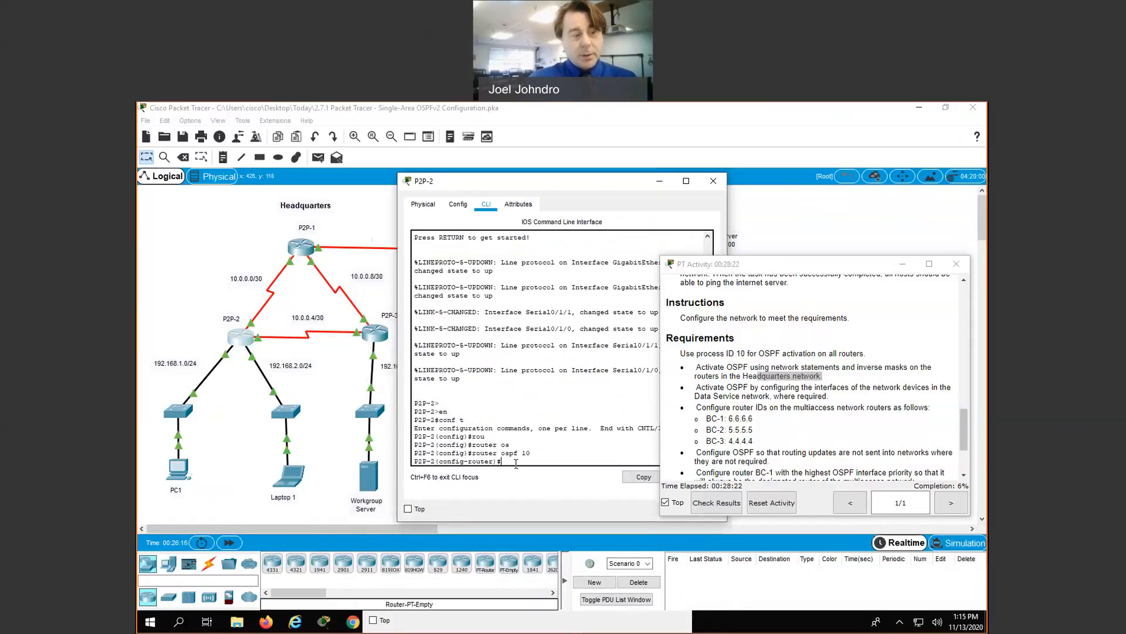
{"action": "type", "text": "netw"}
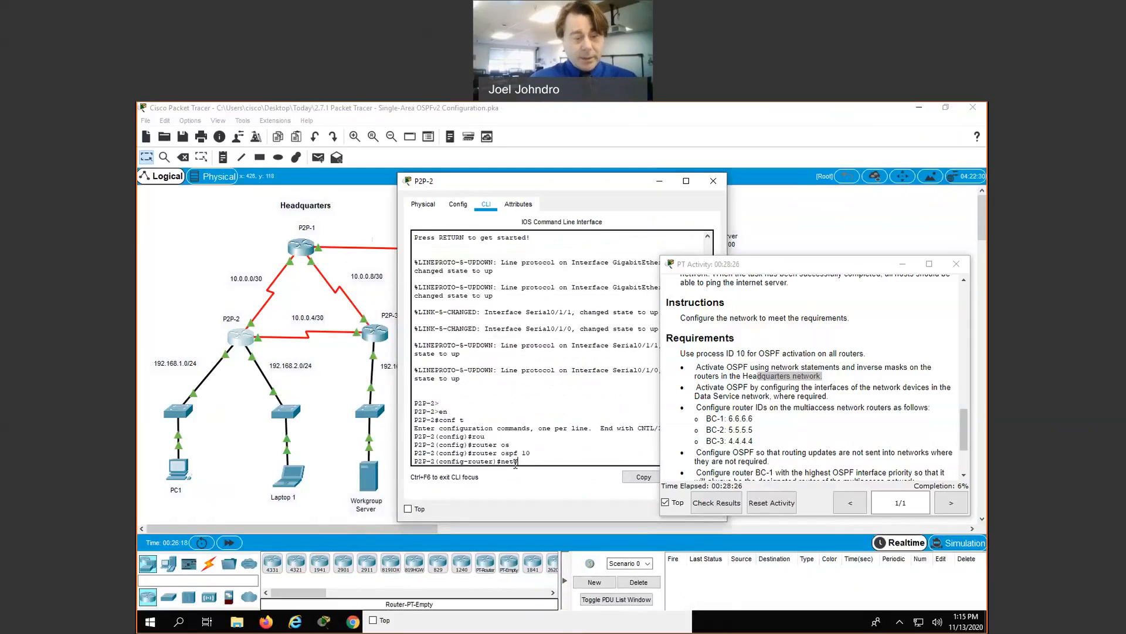
{"action": "type", "text": " 10.0.0.0 0"}
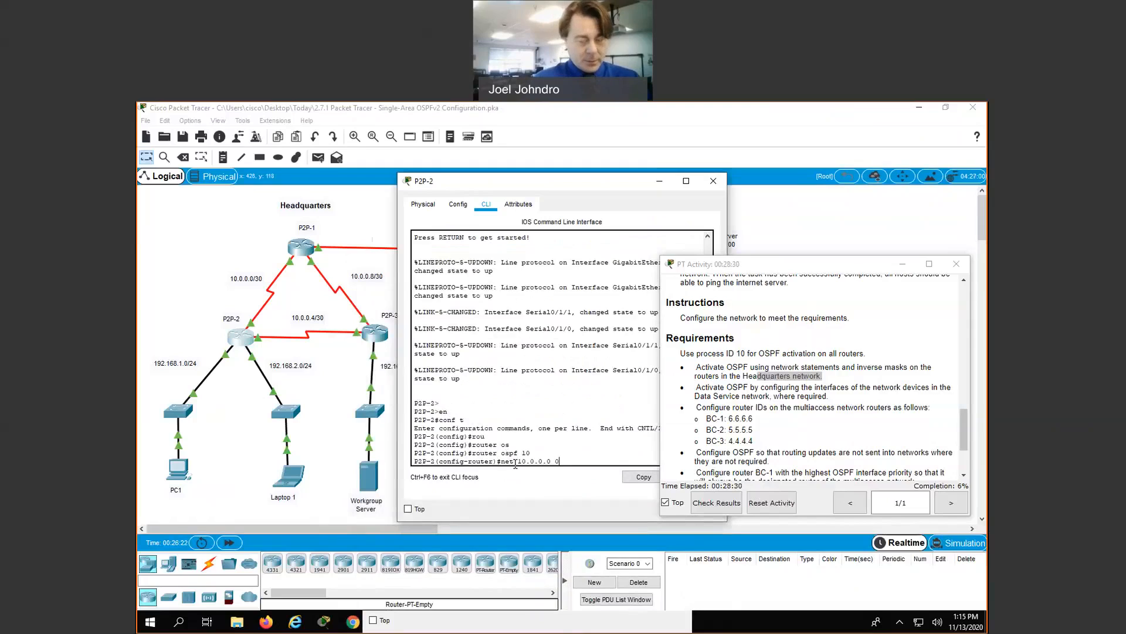
{"action": "type", "text": ".0.0.3"}
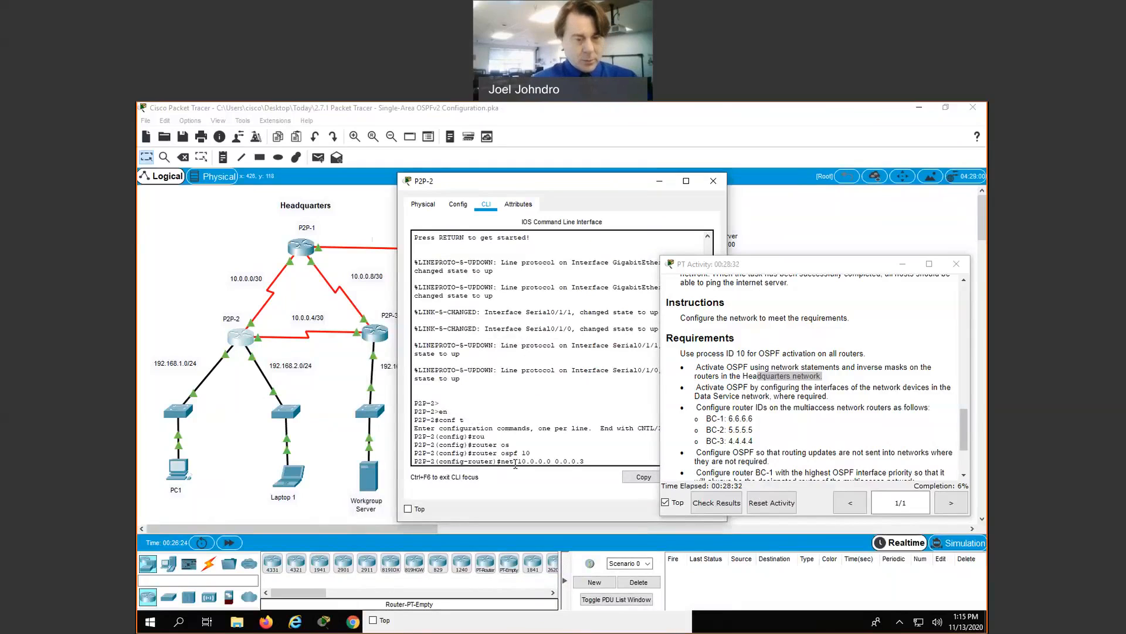
{"action": "type", "text": " area 0"}
{"action": "key", "text": "Return"}
Step: Reuse the last statement on P2P-2 to add network 10.0.0.4 with wildcard mask 0.0.0.3 in area 0
{"action": "key", "text": "Up"}
{"action": "key", "text": "Left"}
{"action": "key", "text": "Left"}
{"action": "key", "text": "Left"}
{"action": "key", "text": "Left"}
{"action": "key", "text": "Left"}
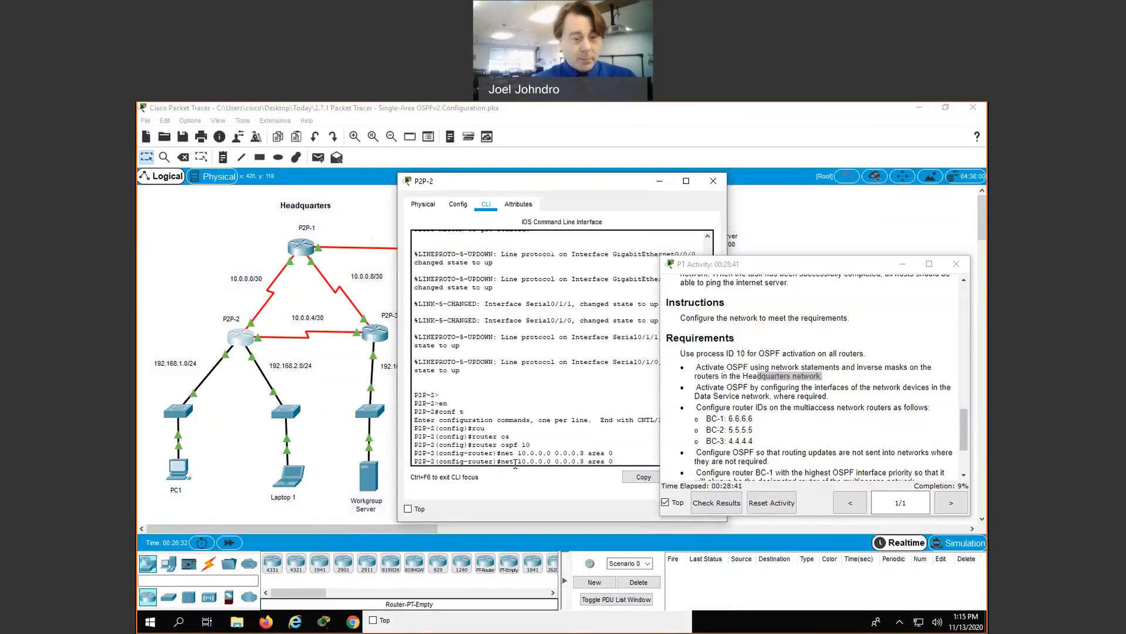
{"action": "key", "text": "BackSpace"}
{"action": "type", "text": "4"}
{"action": "key", "text": "Return"}
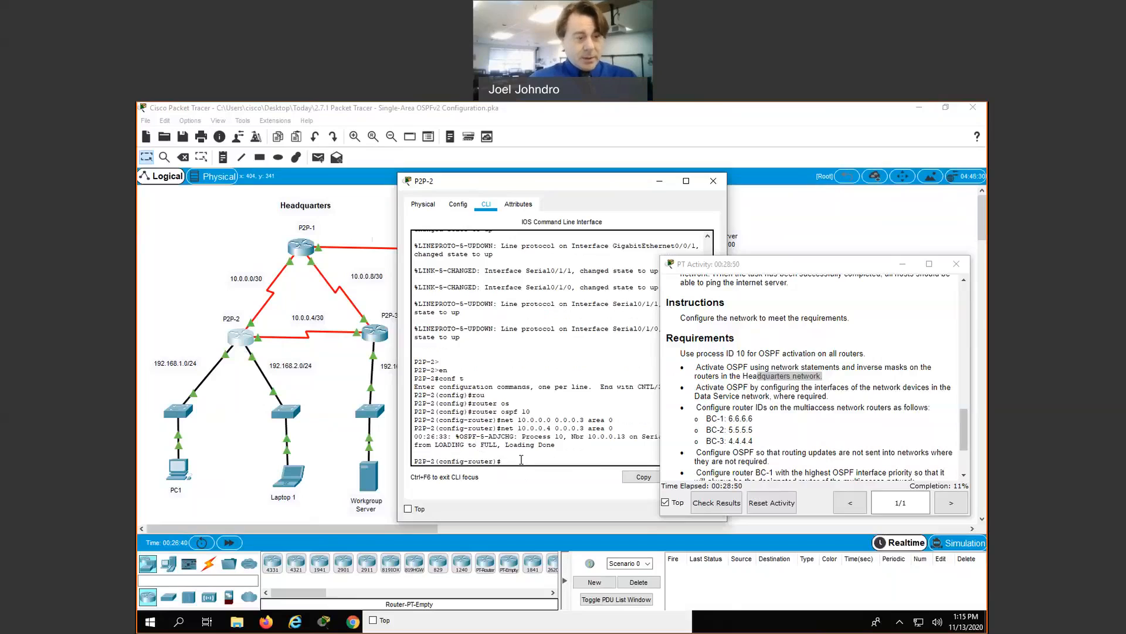
Step: On P2P-2, add the LAN network 192.168.2.0 with wildcard mask 0.0.0.255 to OSPF area 0
{"action": "type", "text": "network "}
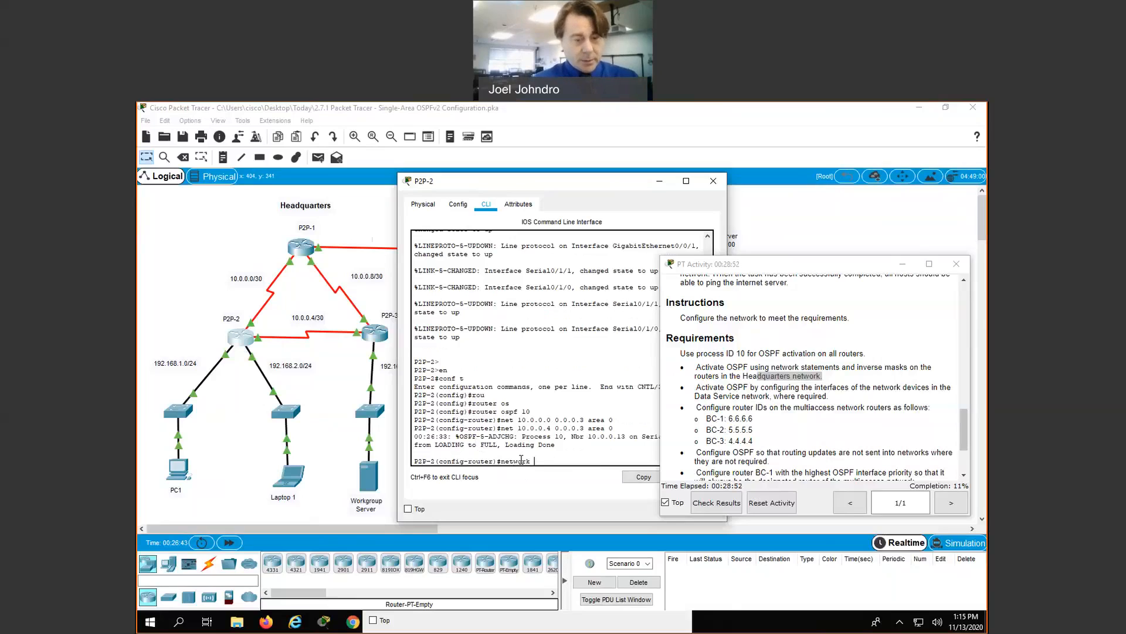
{"action": "type", "text": "192.16"}
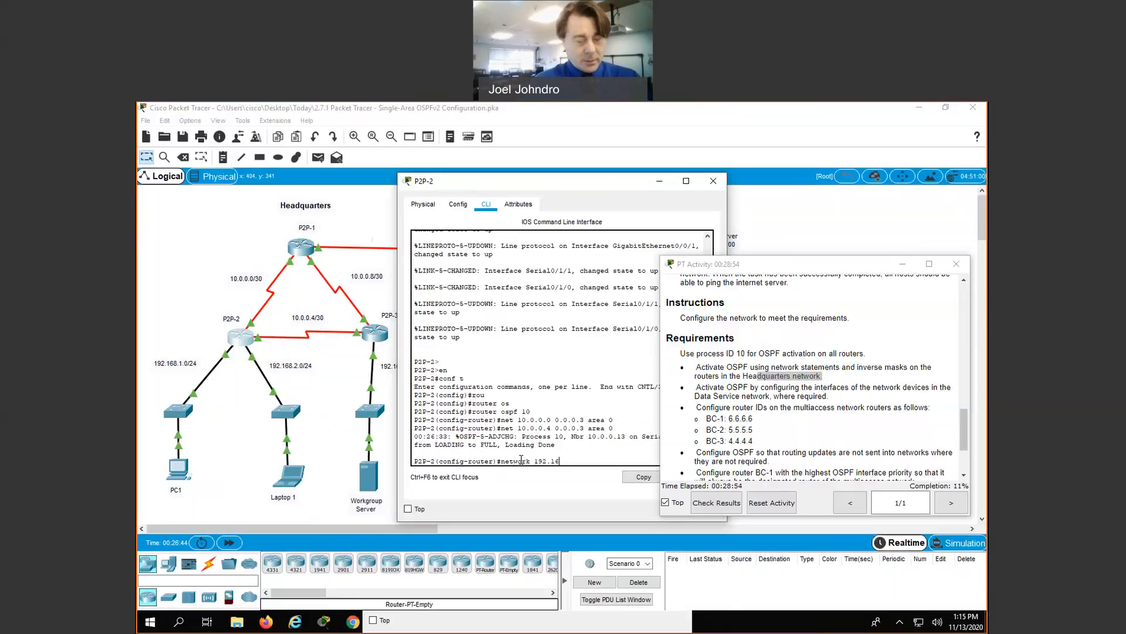
{"action": "type", "text": "8.2.0"}
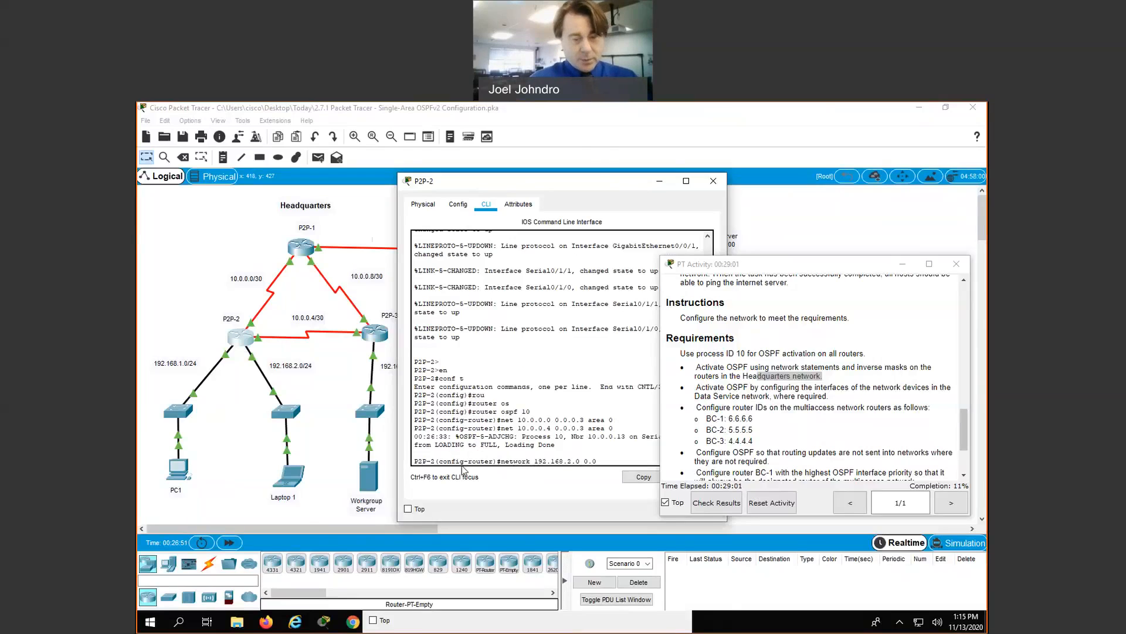
{"action": "type", "text": "0.0.0.255 area 0"}
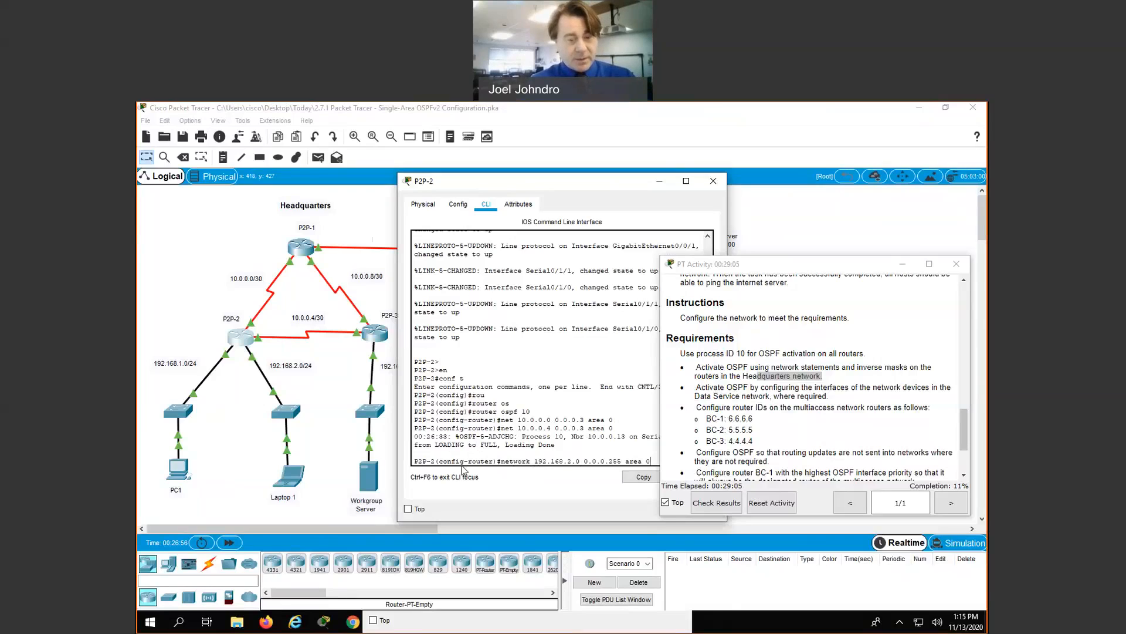
{"action": "key", "text": "Return"}
Step: Reuse that LAN statement on P2P-2 to add network 192.168.1.0 with wildcard mask 0.0.0.255 in area 0
{"action": "key", "text": "Up"}
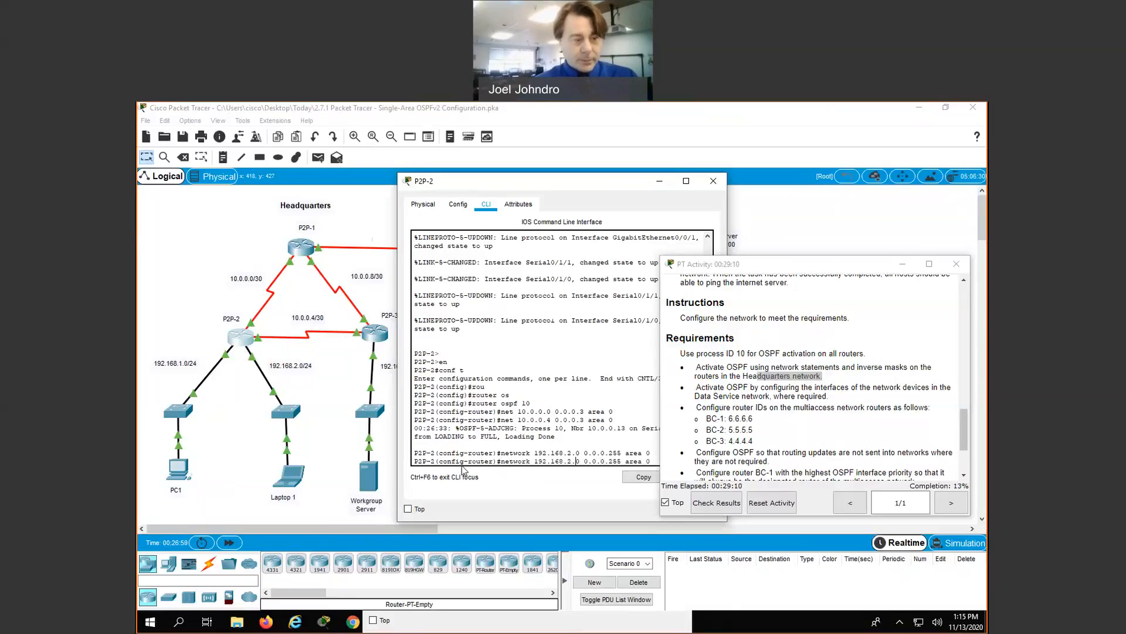
{"action": "key", "text": "BackSpace"}
{"action": "type", "text": "1"}
{"action": "key", "text": "Return"}
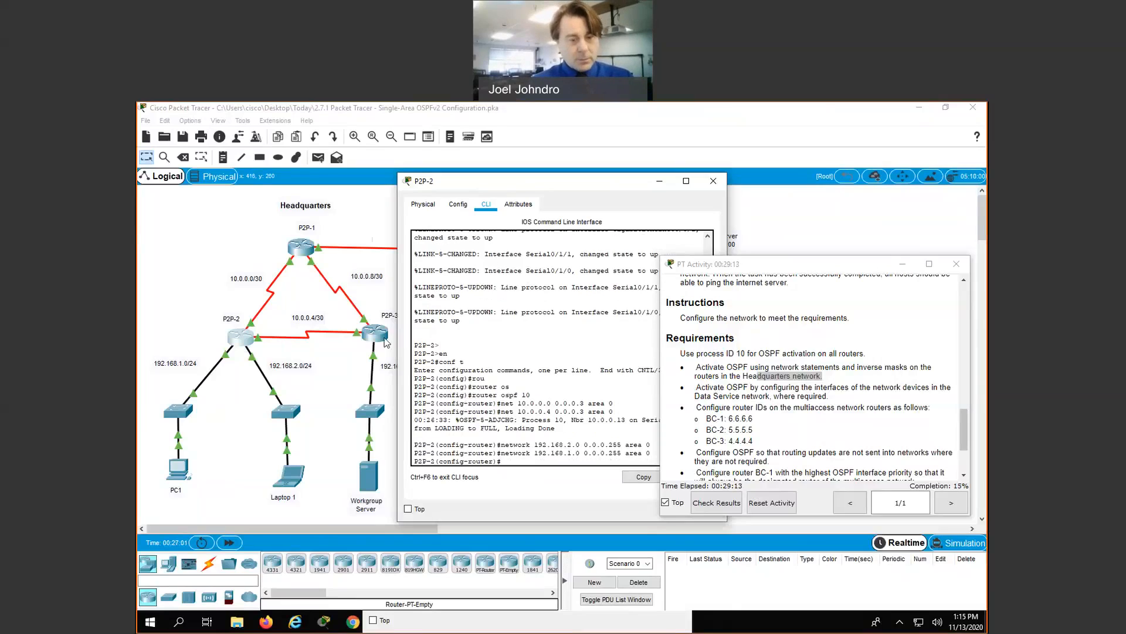
Step: Open P2P-3's command line, move its window clear of the topology labels, and add OSPF network 10.0.0.8 0.0.0.3 in area 0
{"action": "left_click", "coordinate": [387, 343]}
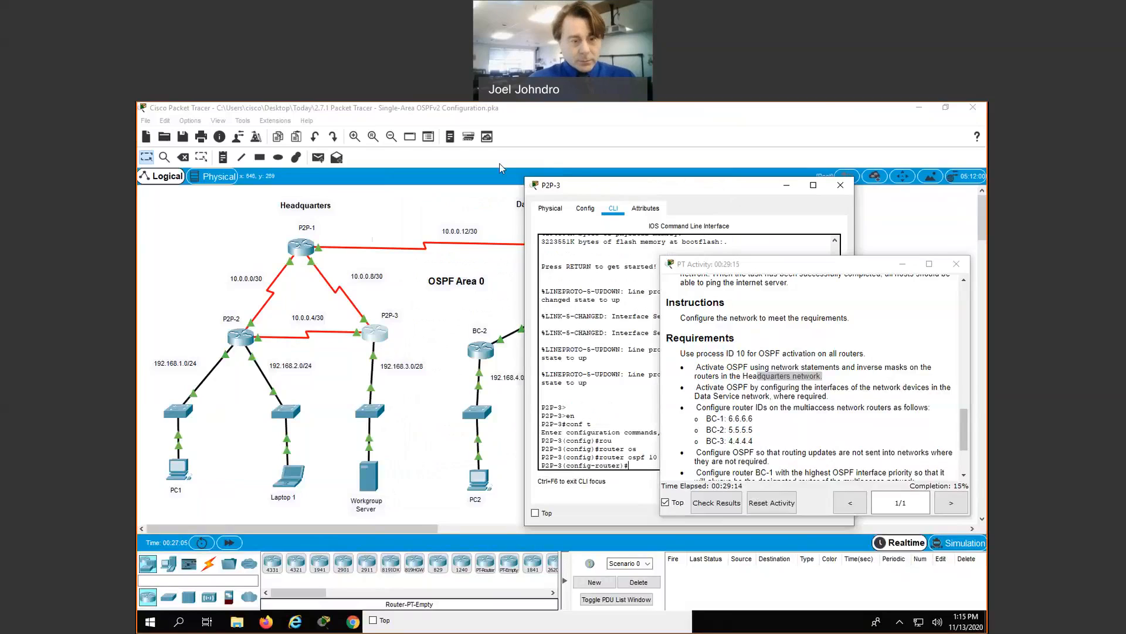
{"action": "left_click_drag", "start_coordinate": [596, 190], "coordinate": [501, 169]}
{"action": "type", "text": "net"}
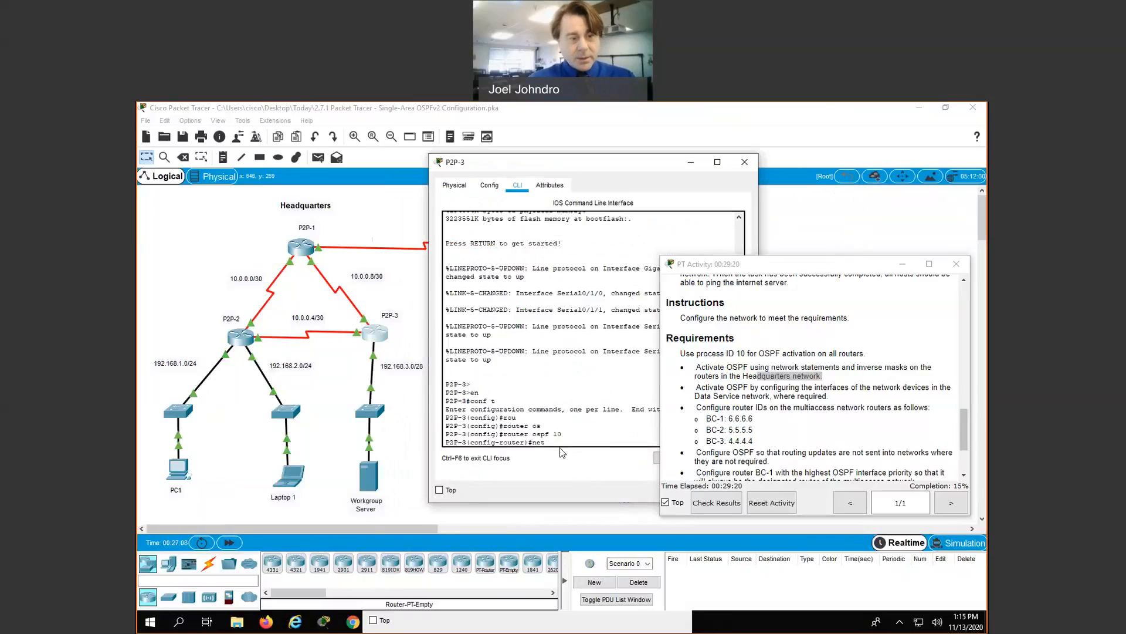
{"action": "type", "text": " 10"}
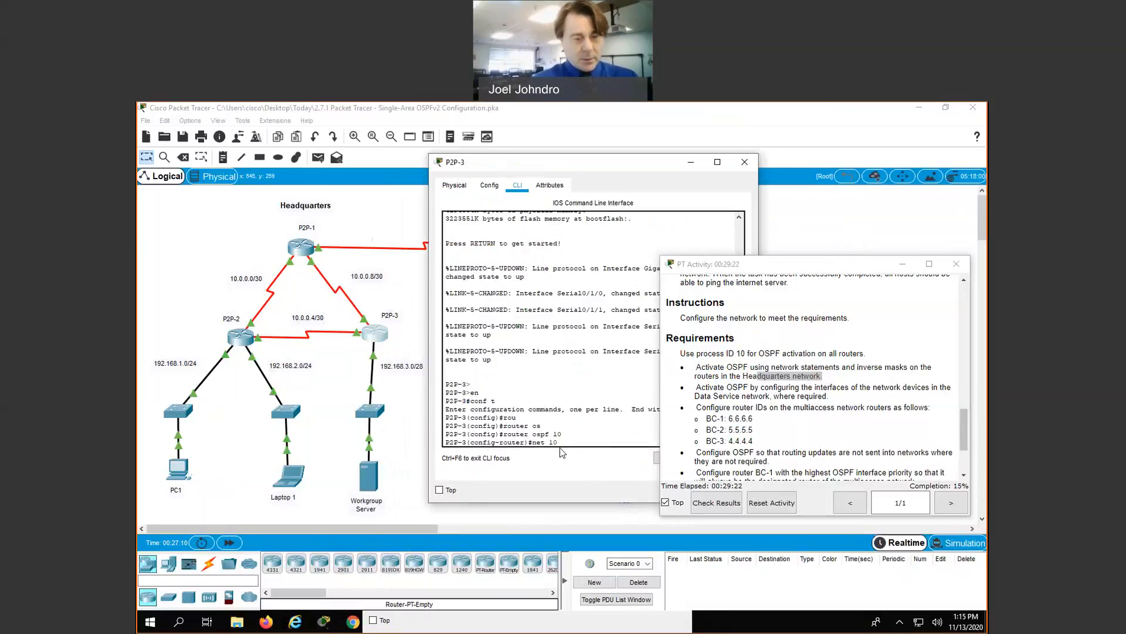
{"action": "type", "text": ".0.0.8 0"}
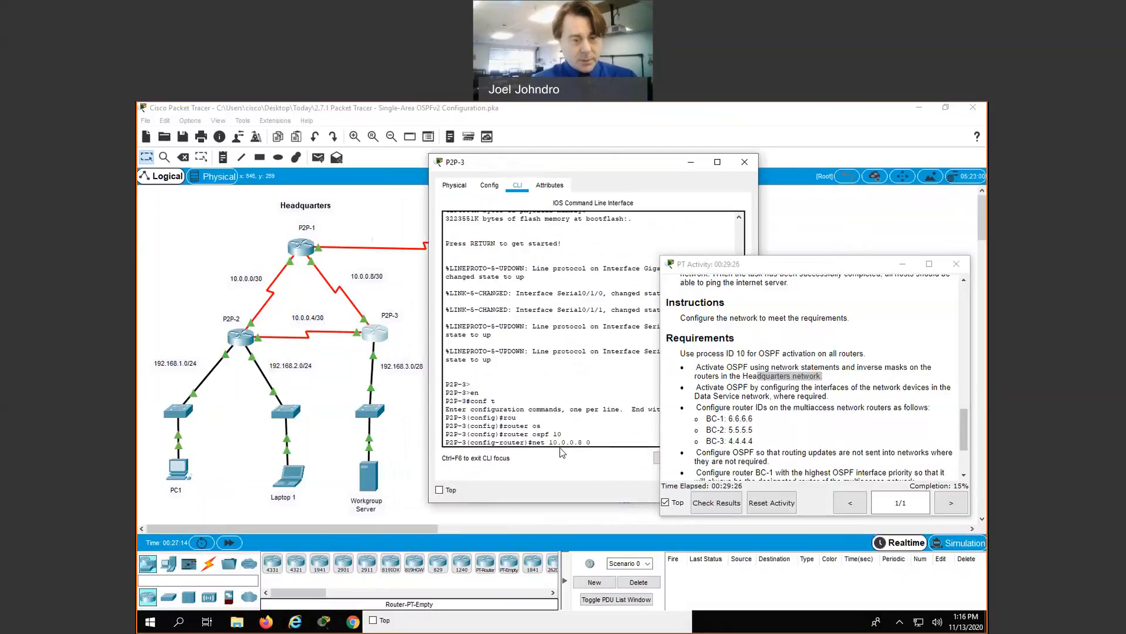
{"action": "type", "text": ".0.0."}
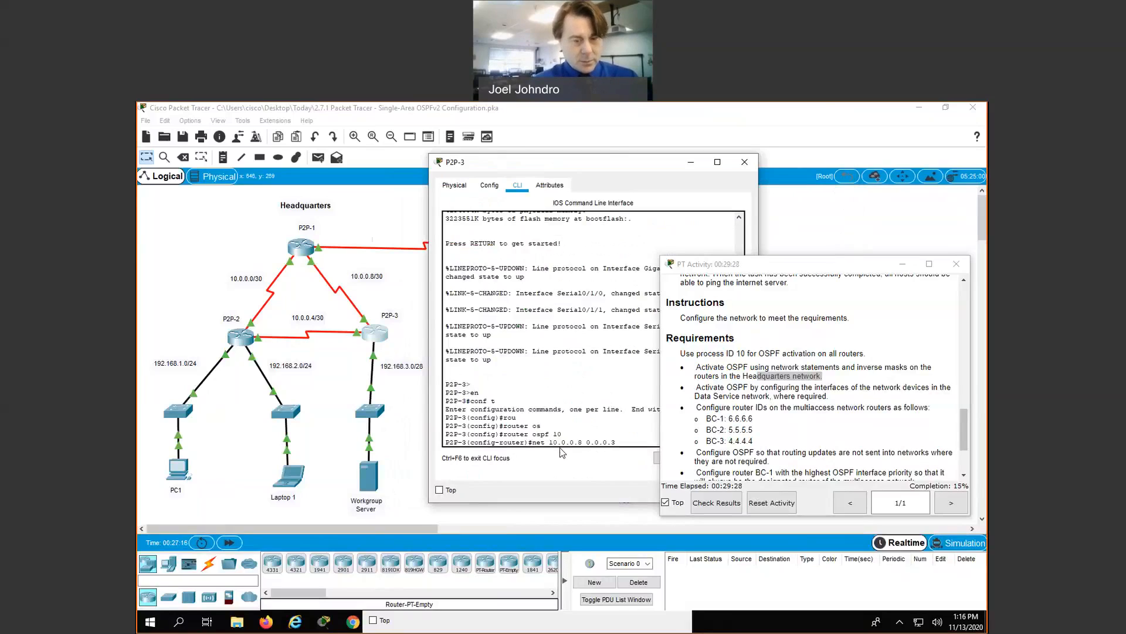
{"action": "type", "text": "3 area 0"}
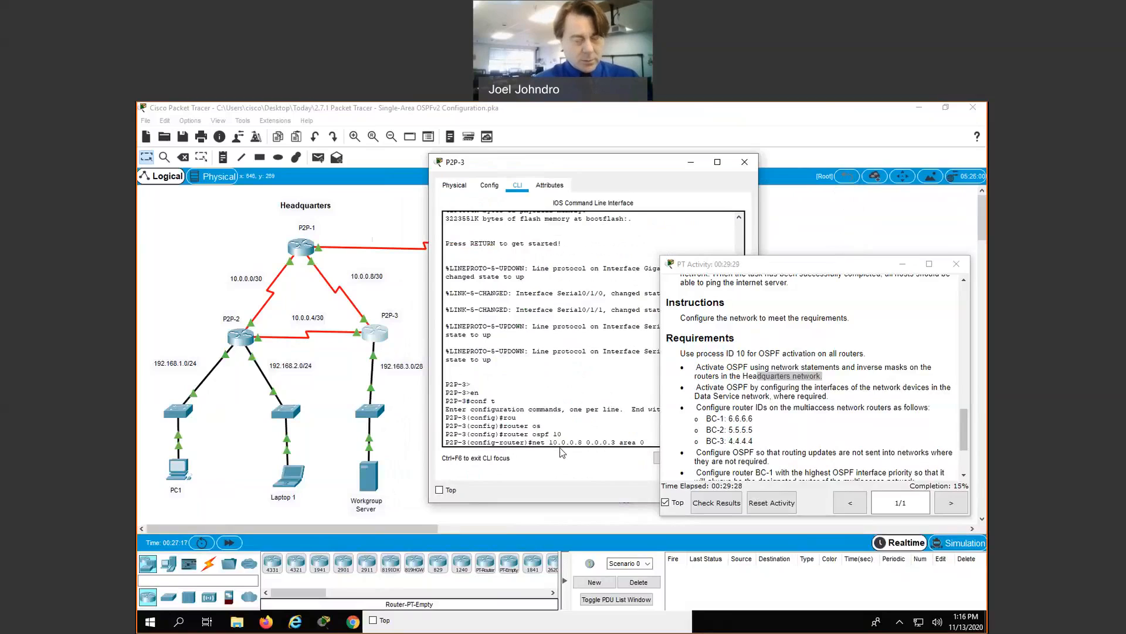
{"action": "key", "text": "Return"}
Step: Reuse the last statement on P2P-3 to add network 10.0.0.4 with wildcard mask 0.0.0.3 in area 0
{"action": "key", "text": "Up"}
{"action": "key", "text": "Left"}
{"action": "key", "text": "Left"}
{"action": "key", "text": "Left"}
{"action": "key", "text": "Left"}
{"action": "key", "text": "Left"}
{"action": "key", "text": "Left"}
{"action": "key", "text": "Left"}
{"action": "key", "text": "Left"}
{"action": "key", "text": "Left"}
{"action": "key", "text": "Left"}
{"action": "key", "text": "Left"}
{"action": "key", "text": "Left"}
{"action": "key", "text": "Left"}
{"action": "key", "text": "Left"}
{"action": "key", "text": "Left"}
{"action": "key", "text": "BackSpace"}
{"action": "type", "text": "4"}
{"action": "key", "text": "Return"}
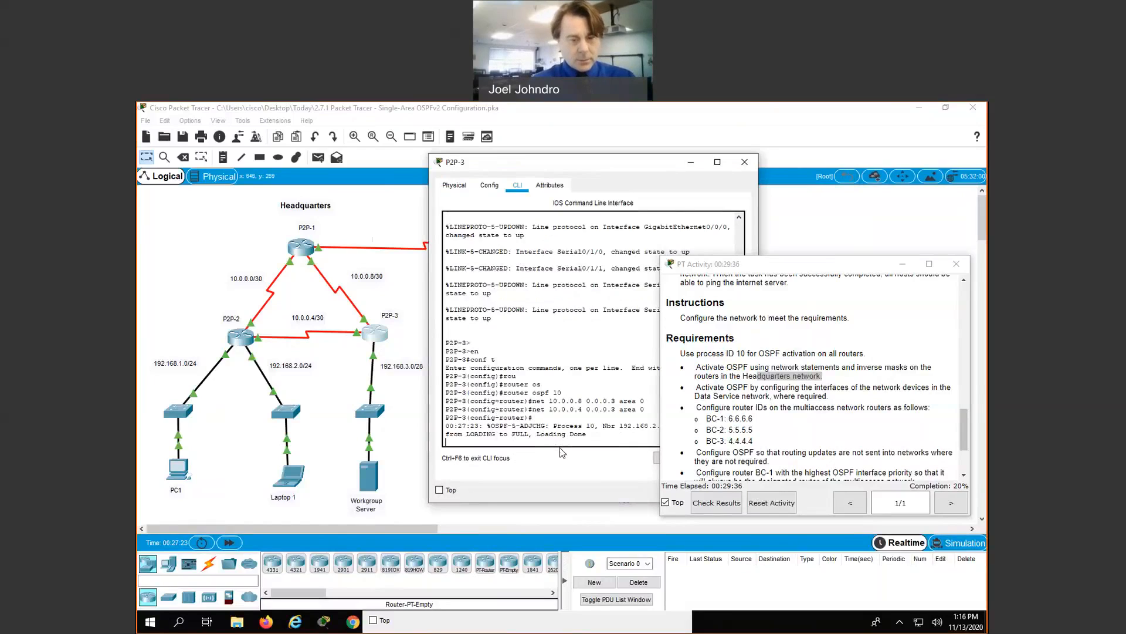
{"action": "key", "text": "Up"}
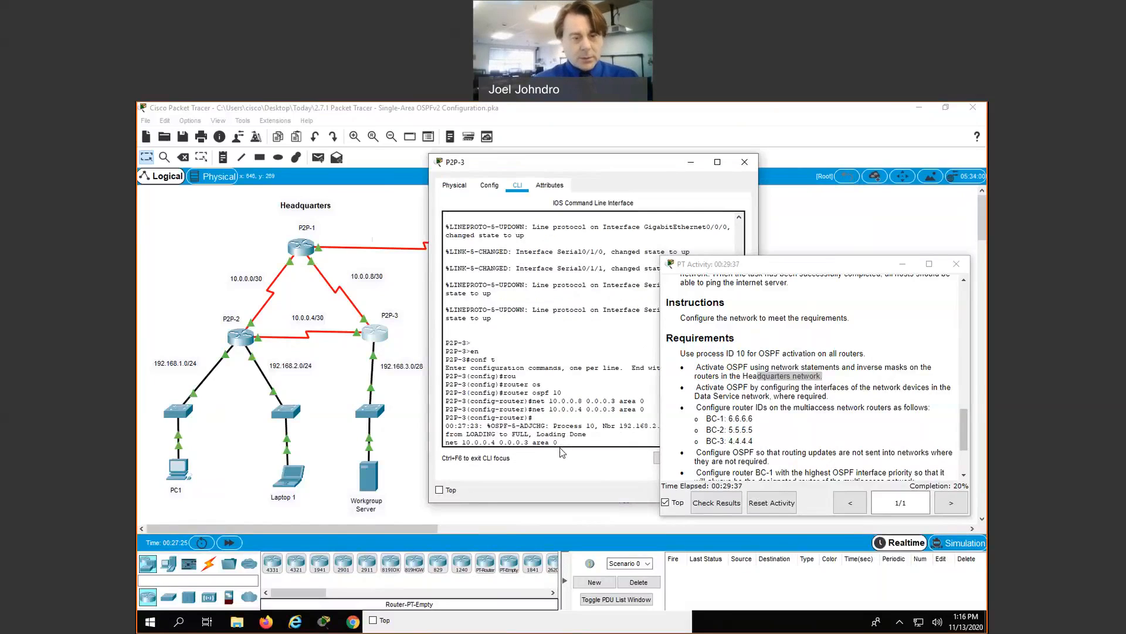
{"action": "key", "text": "Up"}
{"action": "key", "text": "Down"}
{"action": "key", "text": "Down"}
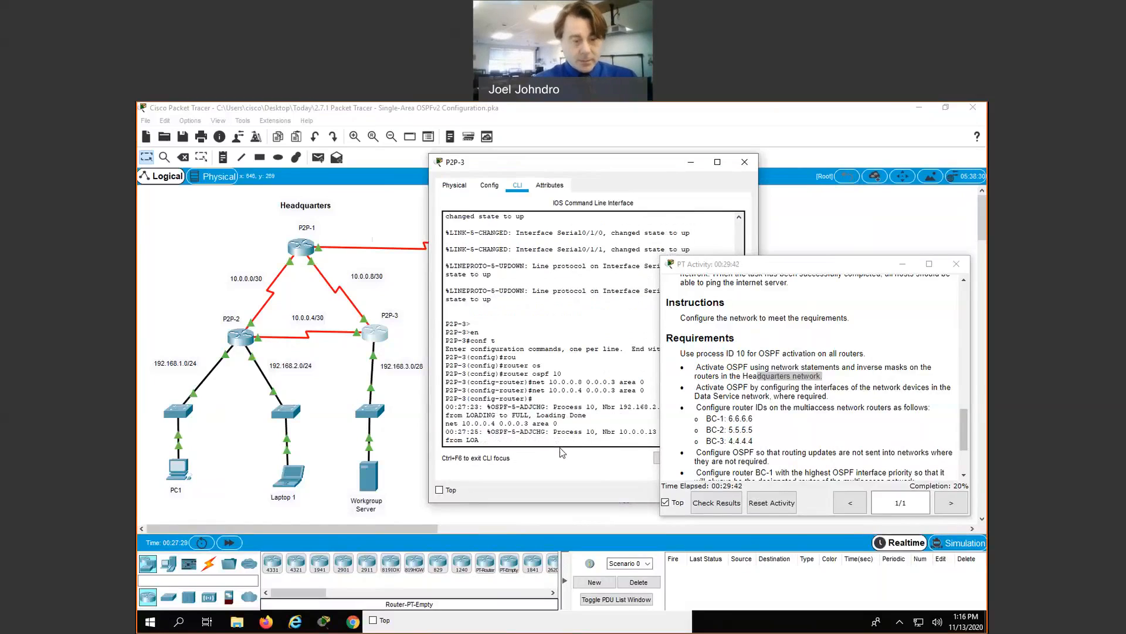
{"action": "key", "text": "Return"}
Step: On P2P-3, add network 192.168.3.0 with mask 255.255.255.0 to OSPF area 0, and put the router's window away
{"action": "type", "text": "nfig-router)#n"}
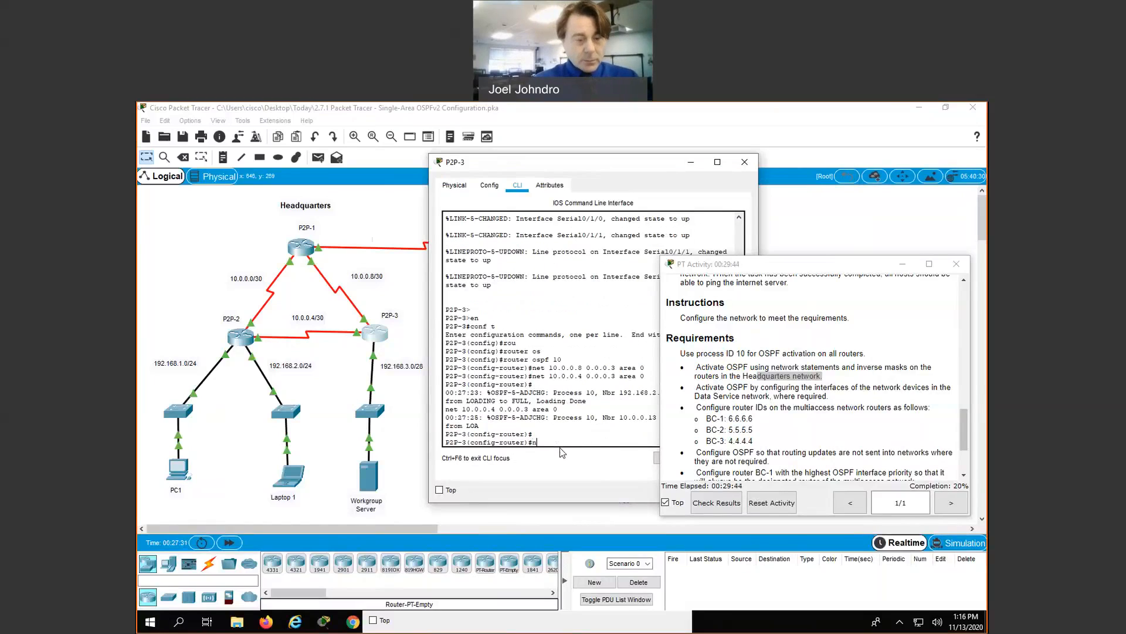
{"action": "type", "text": "et 192"}
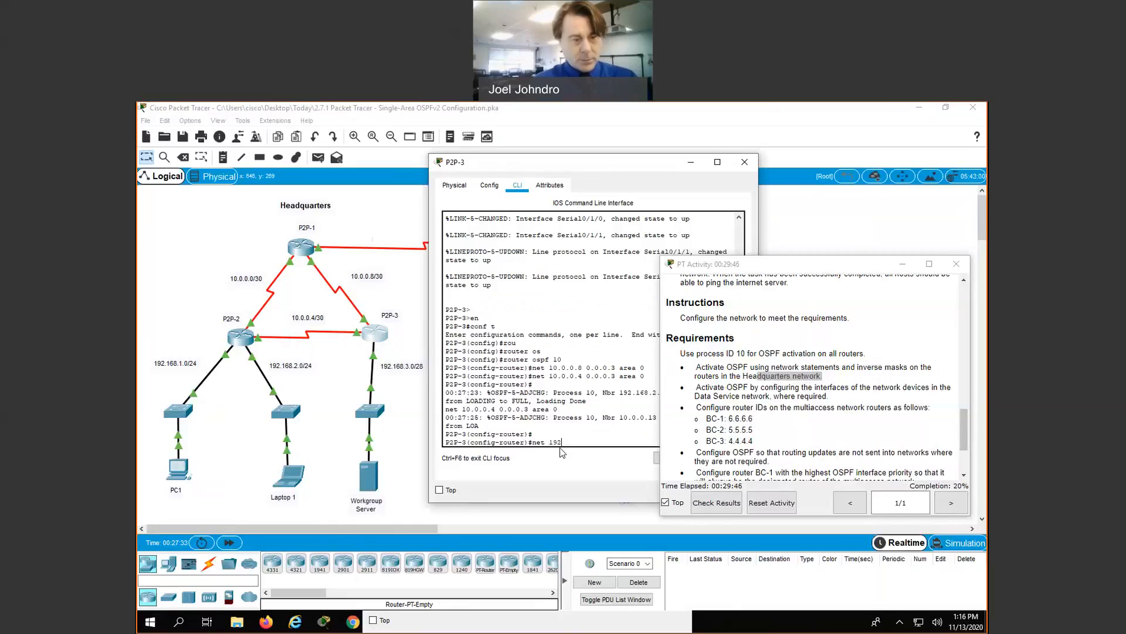
{"action": "type", "text": ".168.3.0 255.255.255.0 a"}
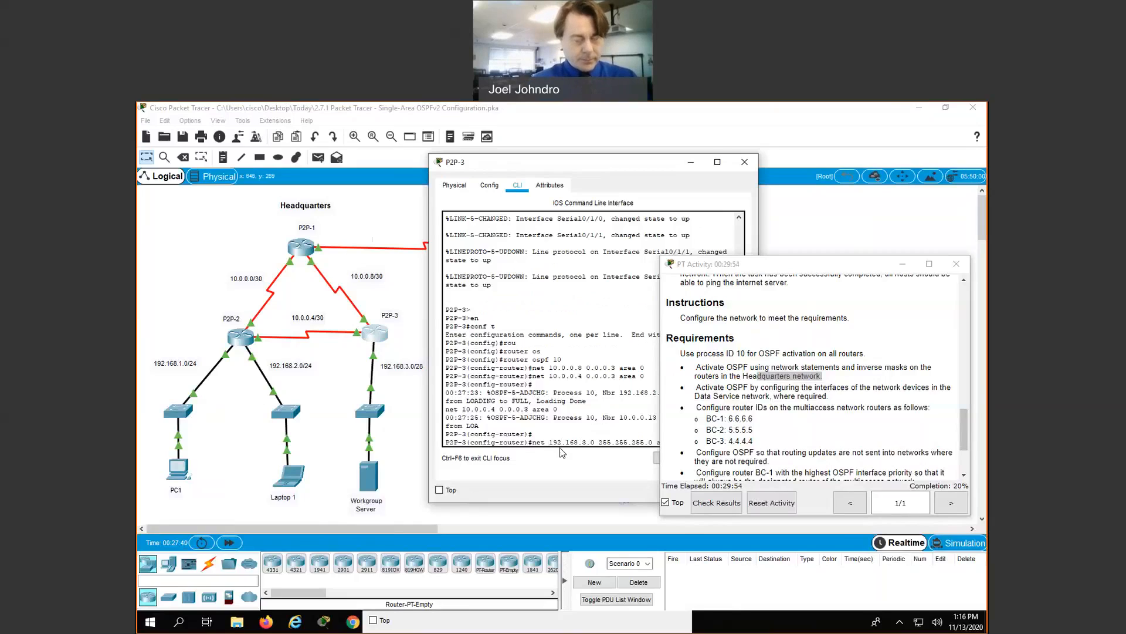
{"action": "type", "text": "rea 0"}
{"action": "key", "text": "Return"}
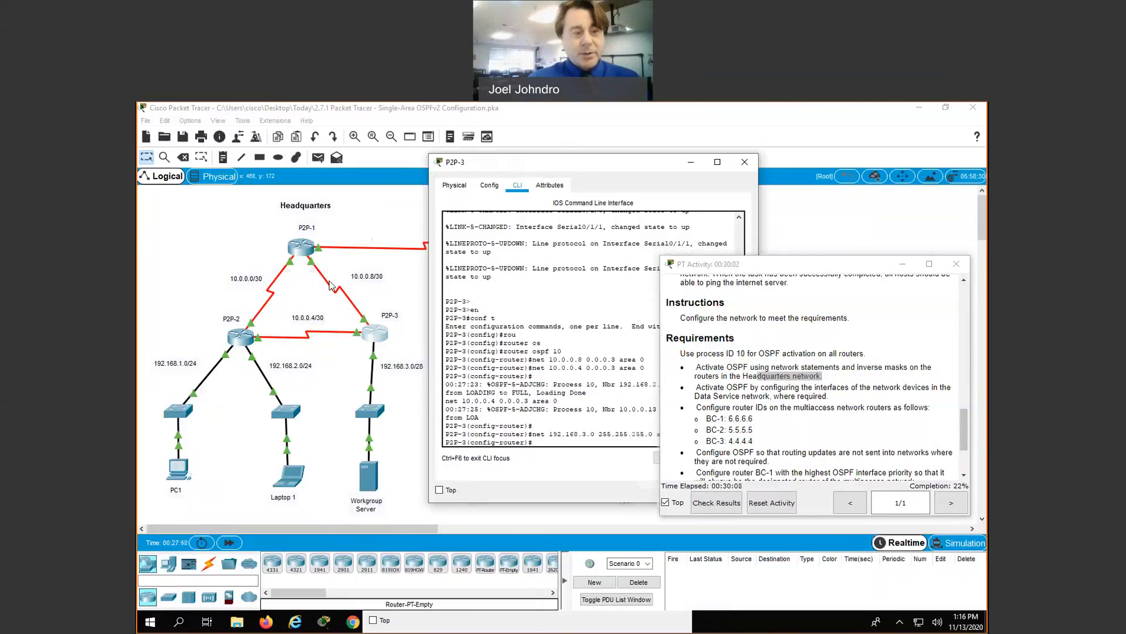
{"action": "left_click_drag", "start_coordinate": [698, 162], "coordinate": [472, 281]}
{"action": "left_click", "coordinate": [518, 281]}
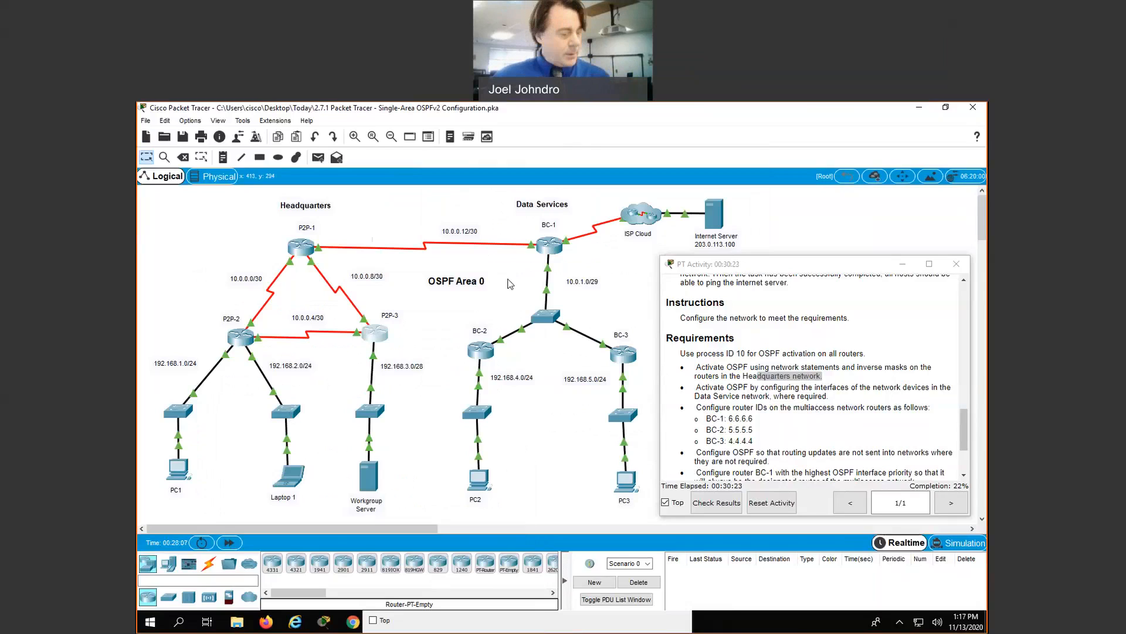
Step: Open BC-1's command line and enter global configuration mode
{"action": "left_click", "coordinate": [554, 251]}
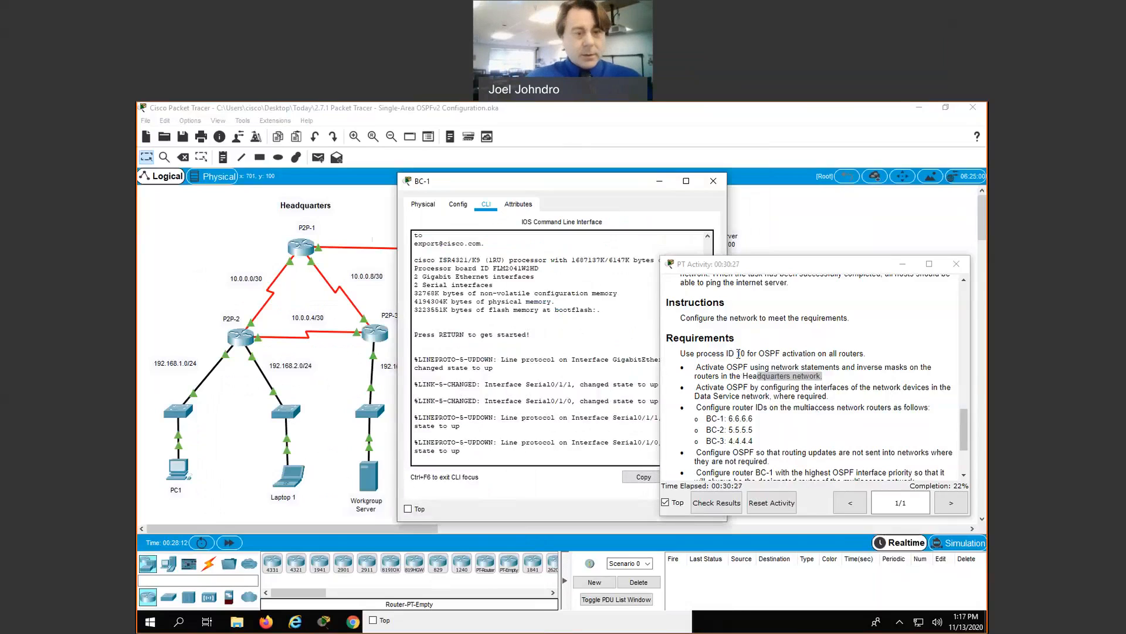
{"action": "key", "text": "Return"}
{"action": "key", "text": "Return"}
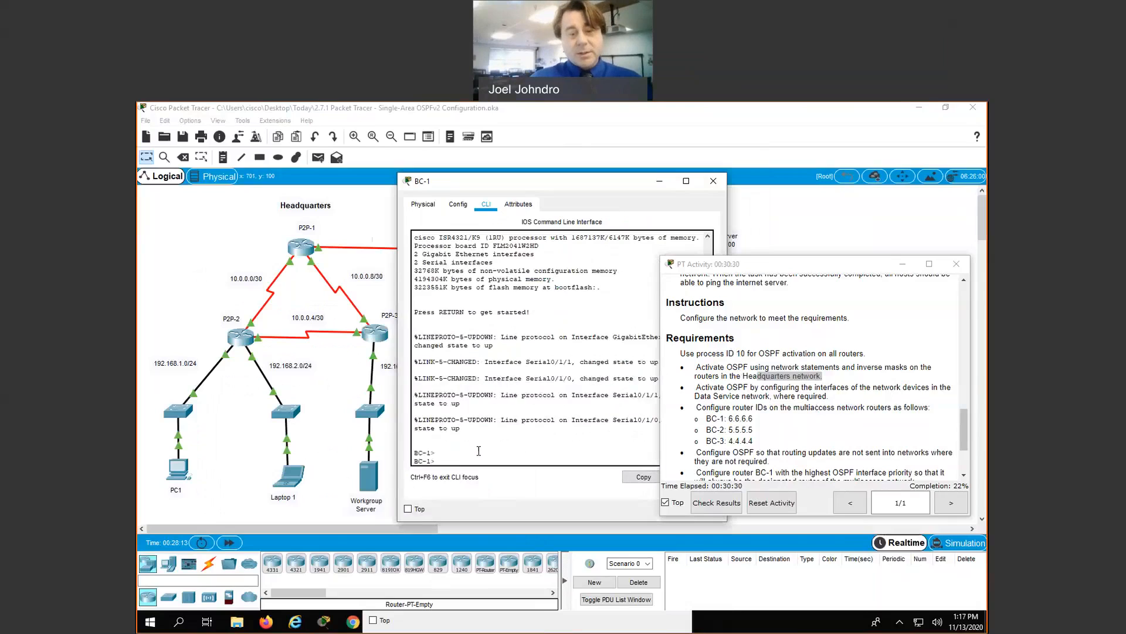
{"action": "type", "text": "en"}
{"action": "key", "text": "Return"}
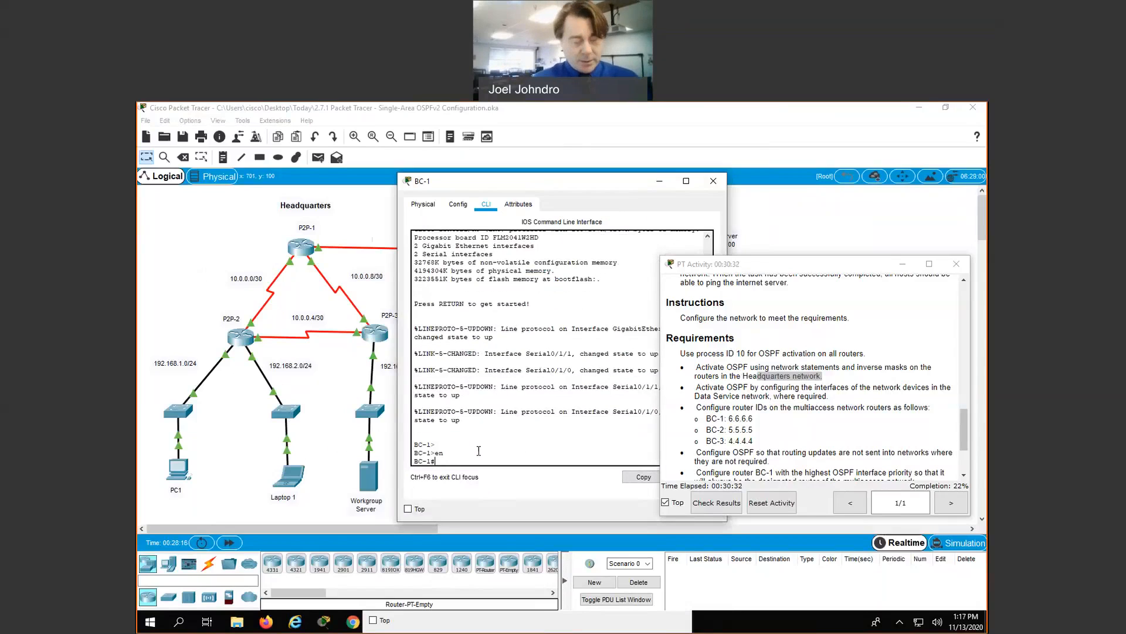
{"action": "type", "text": "conf t"}
{"action": "key", "text": "Return"}
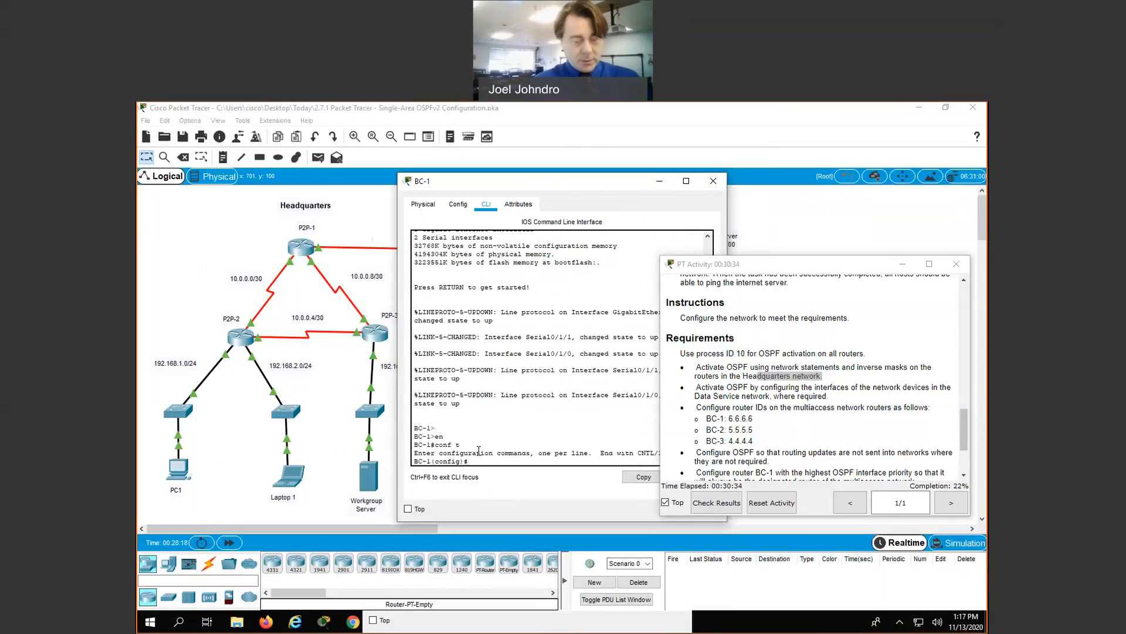
Step: Start OSPF process 10 on BC-1 and put its window away to uncover the topology
{"action": "type", "text": "router ospf"}
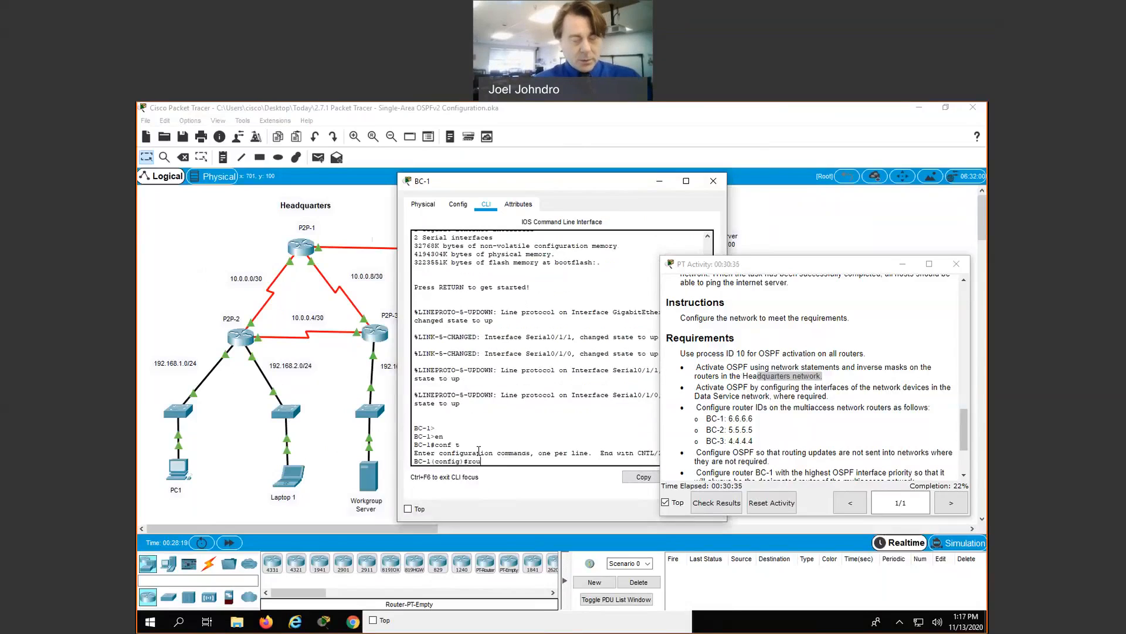
{"action": "key", "text": "Tab"}
{"action": "type", "text": "ospf "}
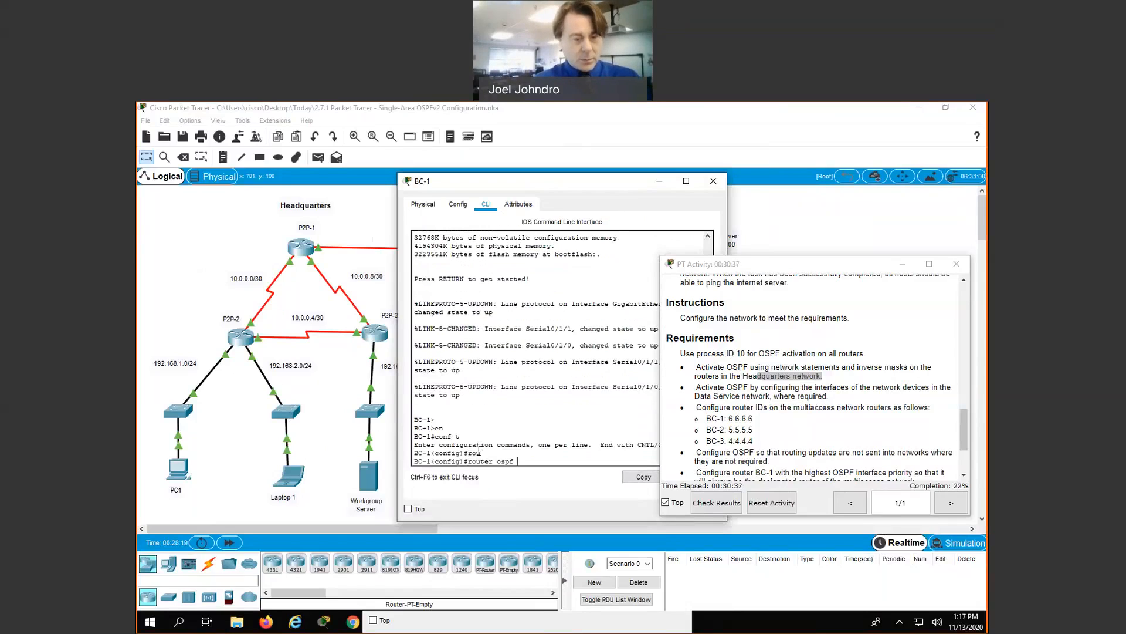
{"action": "type", "text": "10"}
{"action": "key", "text": "Return"}
{"action": "left_click_drag", "start_coordinate": [445, 180], "coordinate": [436, 181]}
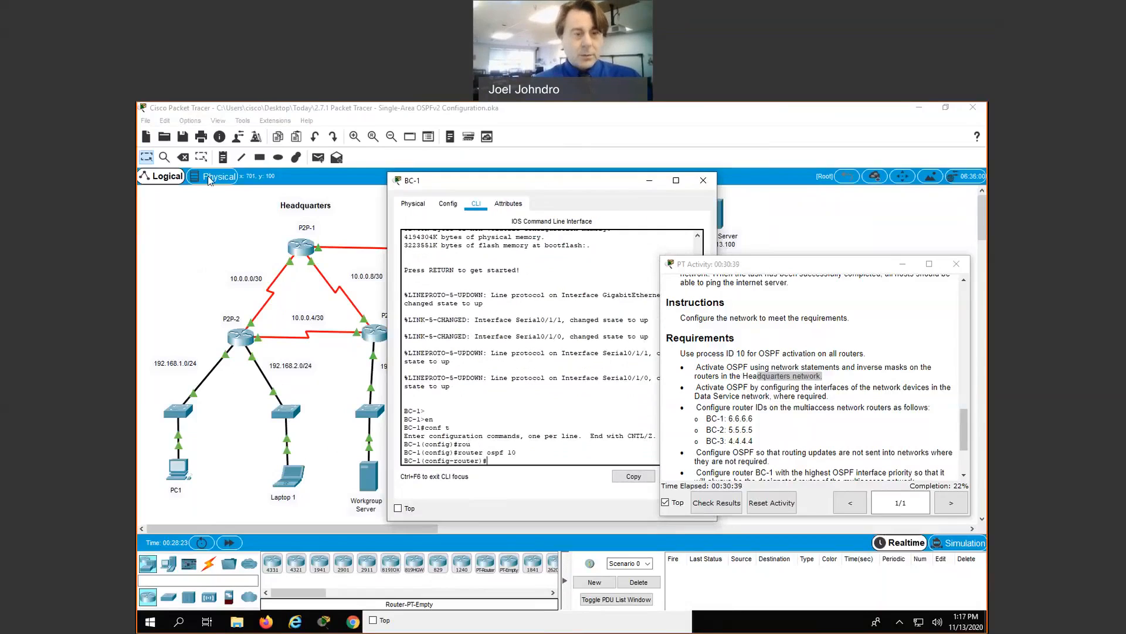
{"action": "left_click_drag", "start_coordinate": [560, 180], "coordinate": [443, 184]}
{"action": "left_click", "coordinate": [443, 183]}
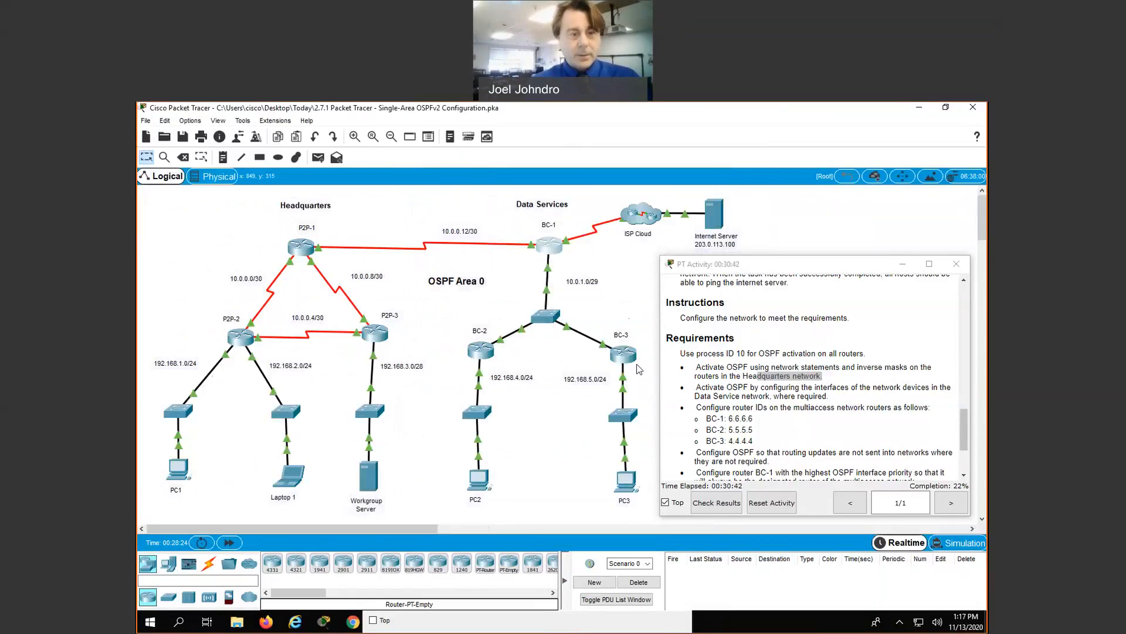
Step: Open BC-3's command line and enter global configuration mode
{"action": "left_click", "coordinate": [625, 355]}
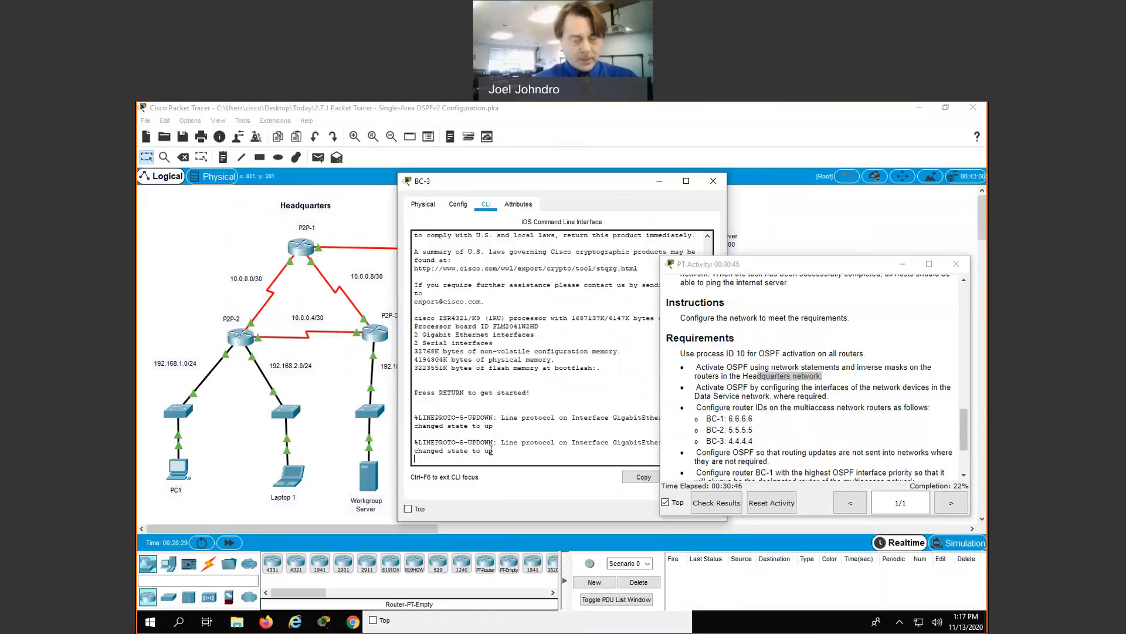
{"action": "key", "text": "Return"}
{"action": "key", "text": "Return"}
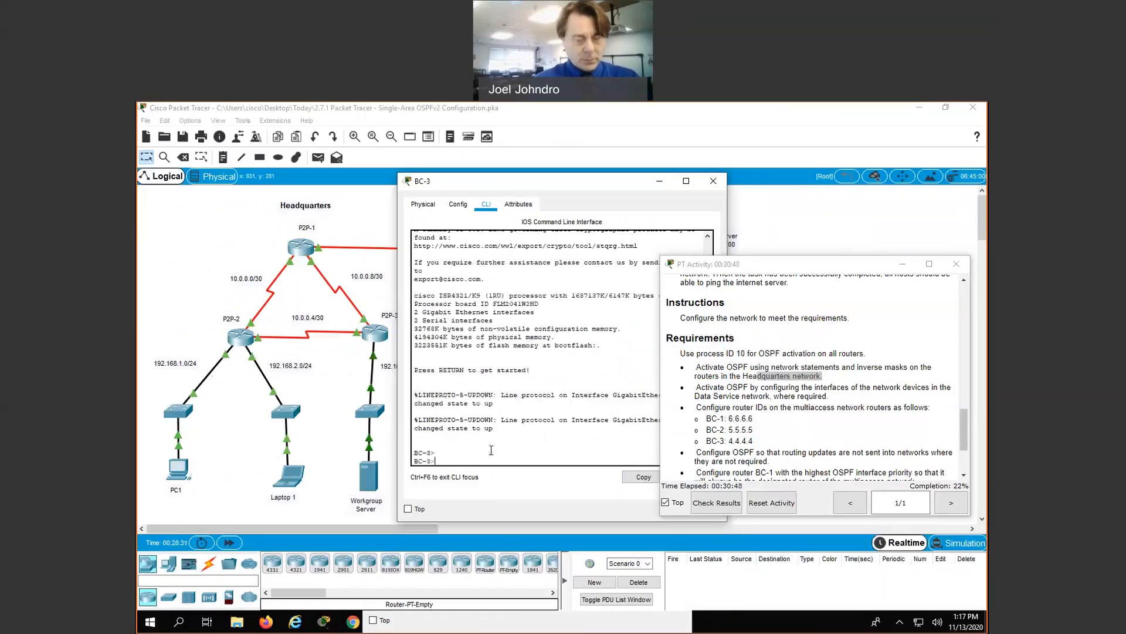
{"action": "key", "text": "Return"}
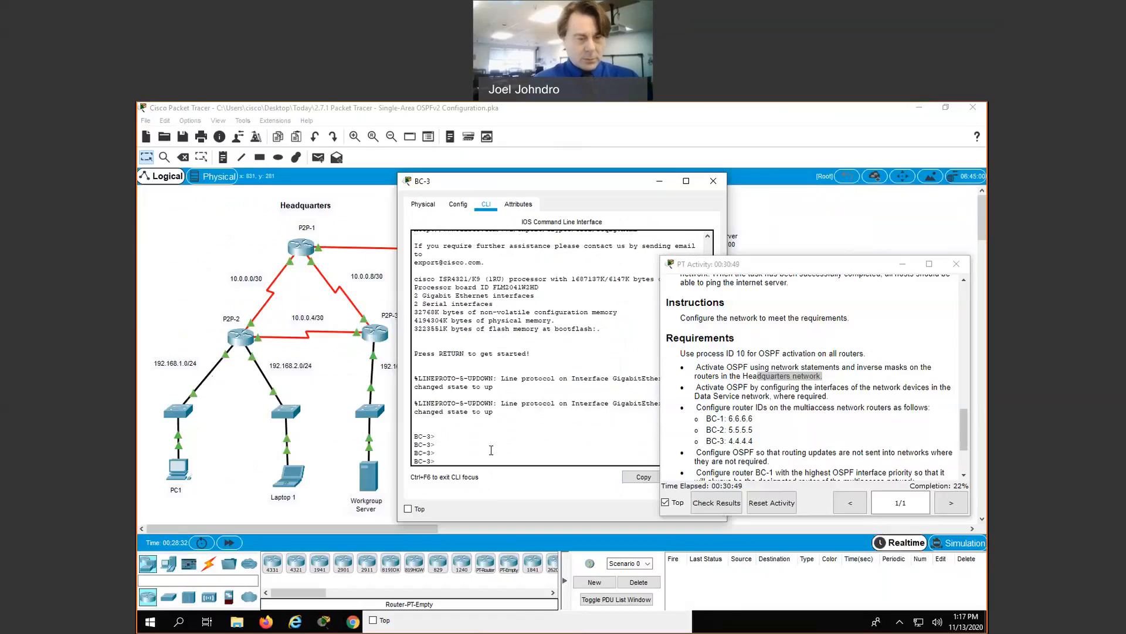
{"action": "type", "text": "en"}
{"action": "key", "text": "Return"}
{"action": "type", "text": "conf t"}
{"action": "key", "text": "Return"}
Step: Start OSPF process 10 on BC-3 and close its window
{"action": "type", "text": "router ospf"}
{"action": "key", "text": "Tab"}
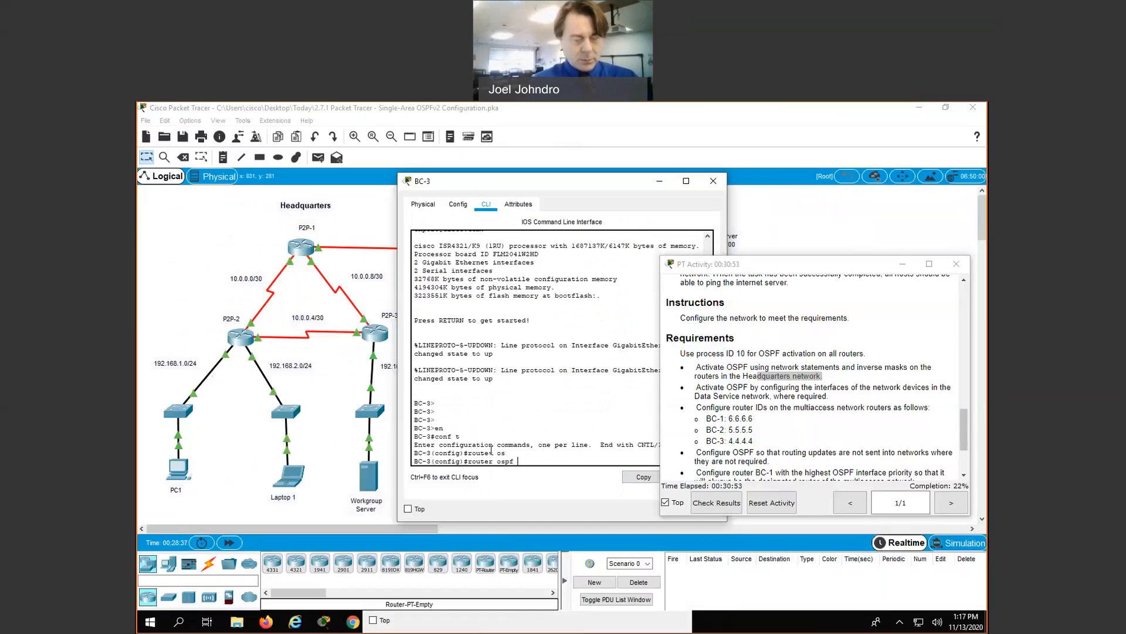
{"action": "type", "text": "10"}
{"action": "key", "text": "Return"}
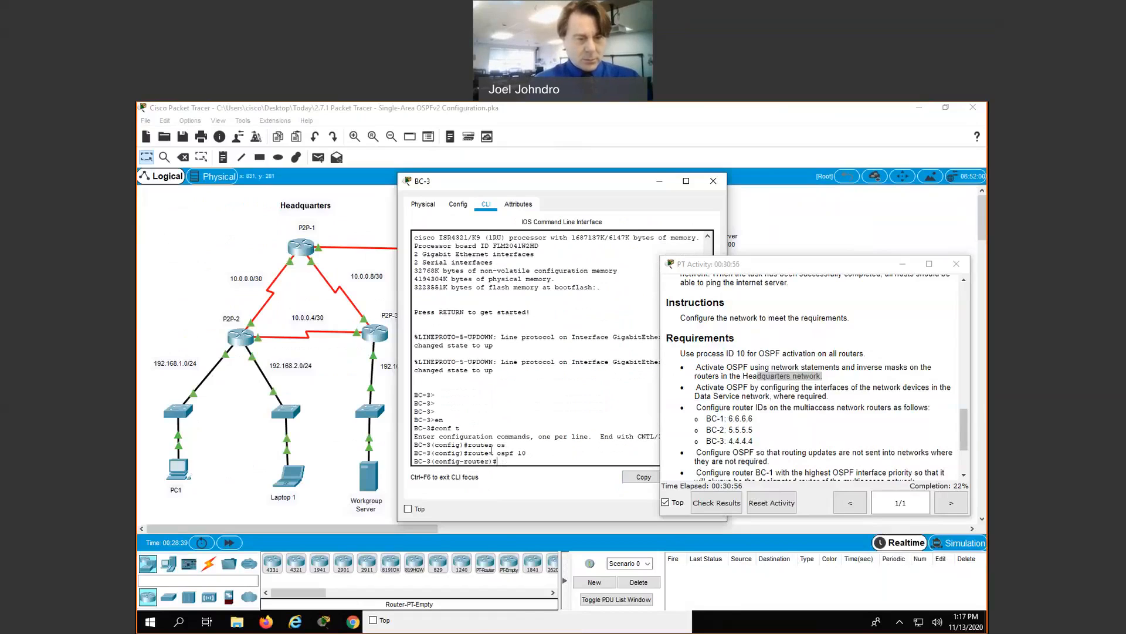
{"action": "key", "text": "alt+F4"}
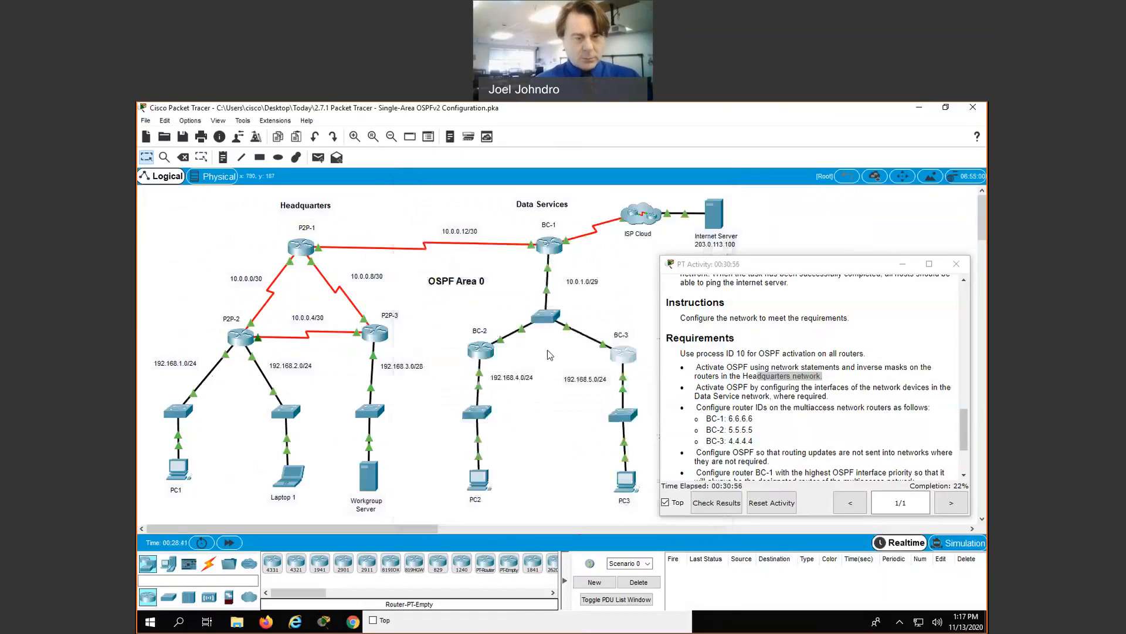
Step: Open BC-2's command line and enter global configuration mode
{"action": "left_click", "coordinate": [480, 350]}
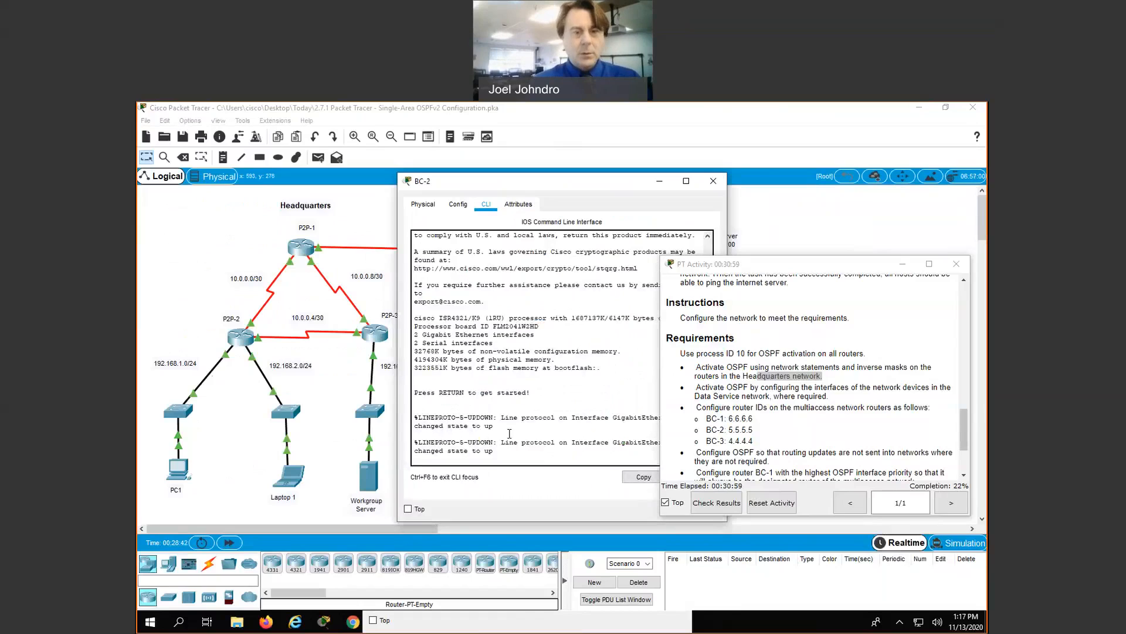
{"action": "key", "text": "Return"}
{"action": "type", "text": "en"}
{"action": "key", "text": "Return"}
{"action": "type", "text": "conf t"}
{"action": "key", "text": "Return"}
{"action": "key", "text": "Return"}
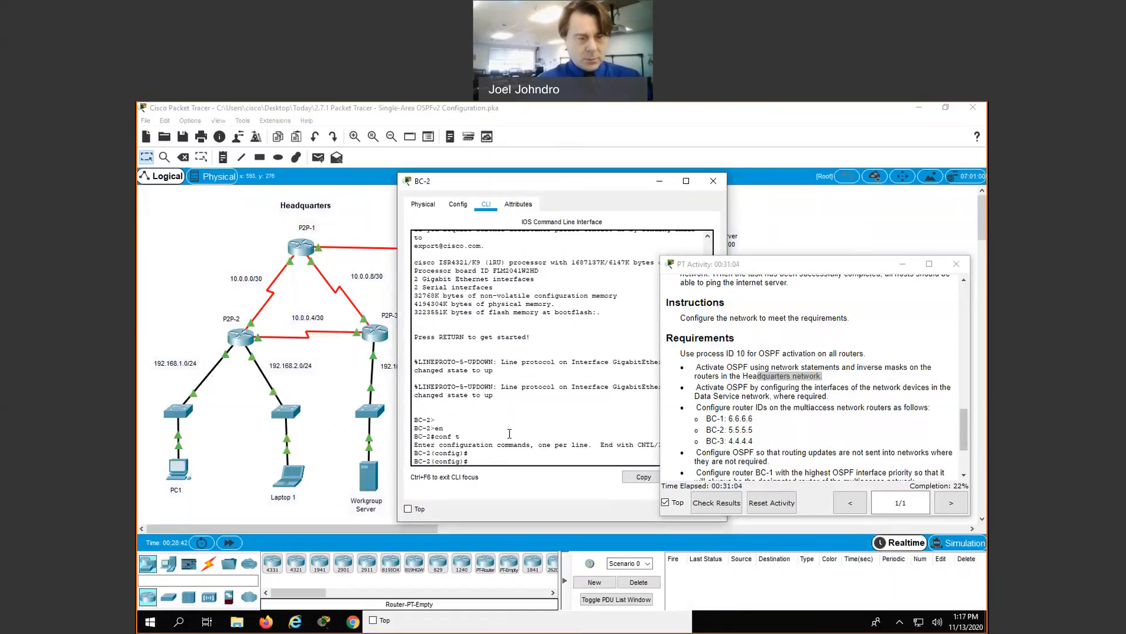
Step: Start OSPF process 10 on BC-2 and close its window
{"action": "type", "text": "router osp"}
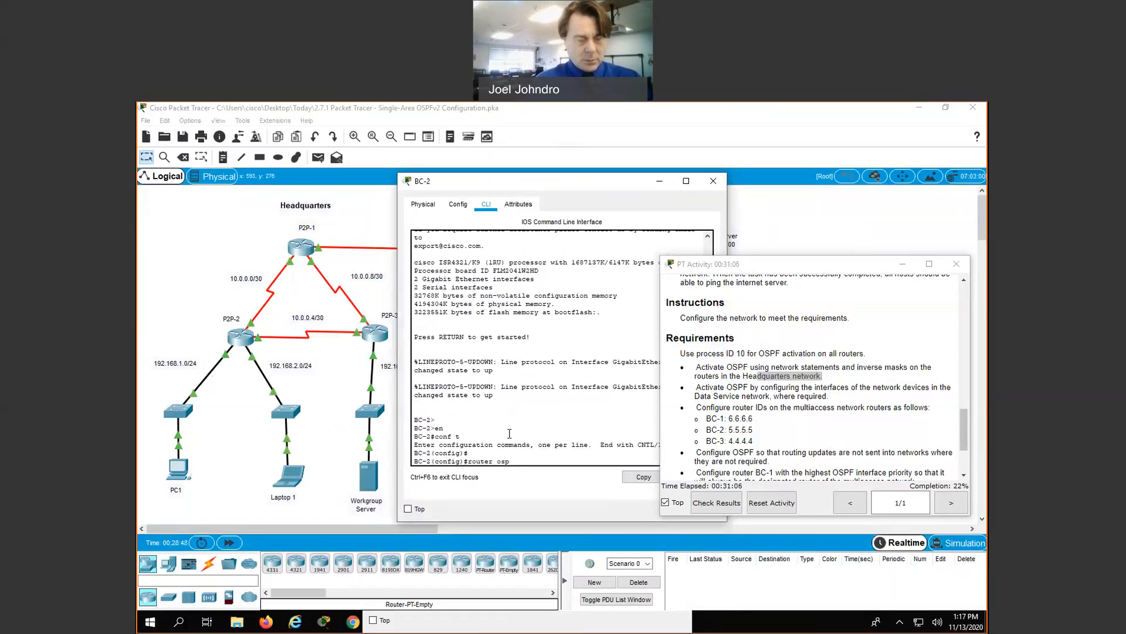
{"action": "type", "text": "f 10"}
{"action": "key", "text": "Return"}
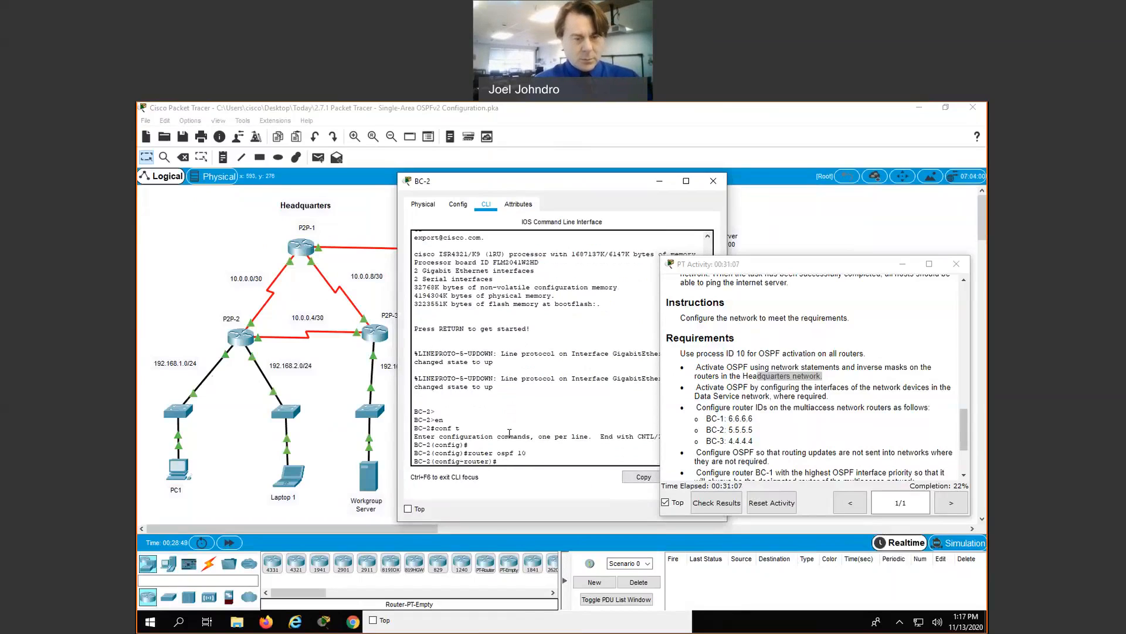
{"action": "left_click", "coordinate": [712, 182]}
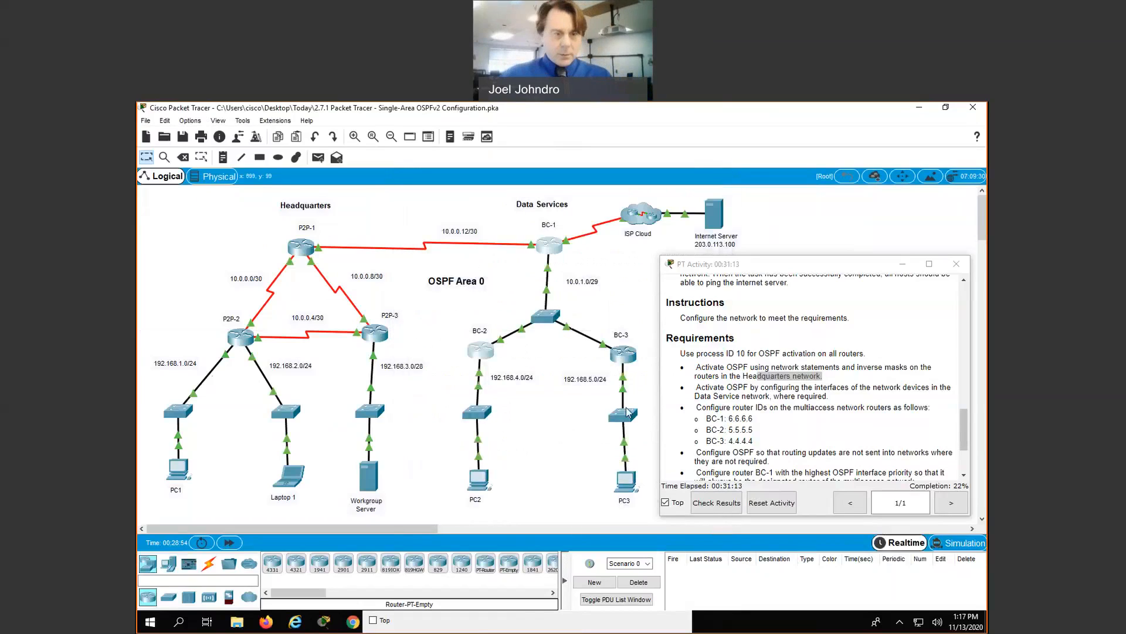
Step: Reopen BC-1's command line, move it clear of the activity instructions, and list the brief IP status of its interfaces
{"action": "left_click", "coordinate": [549, 246]}
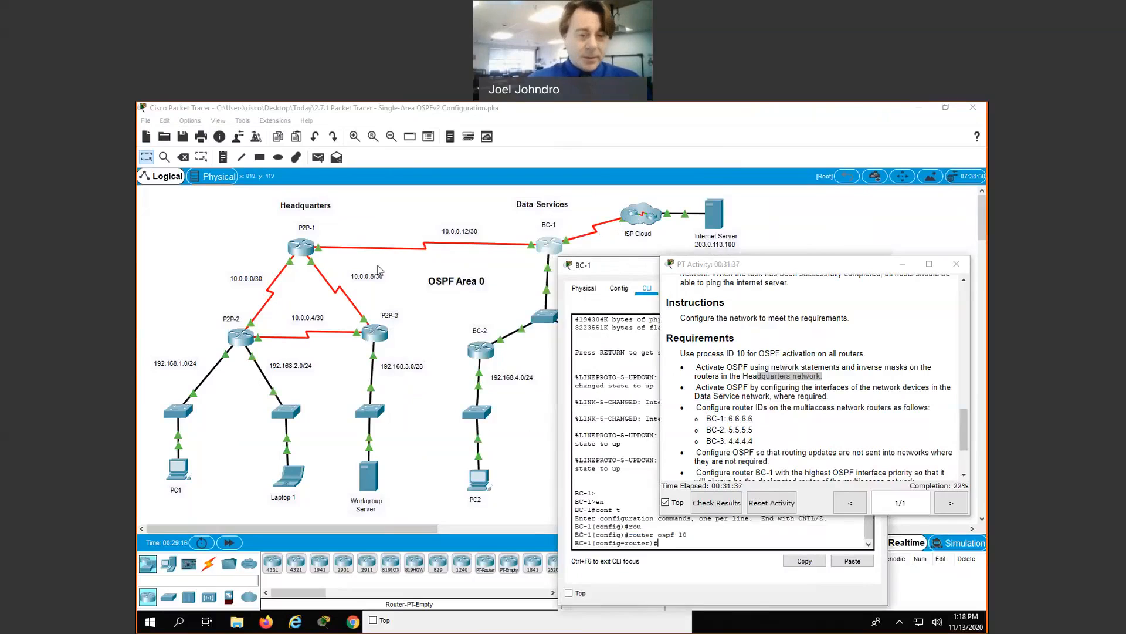
{"action": "left_click_drag", "start_coordinate": [628, 269], "coordinate": [378, 270]}
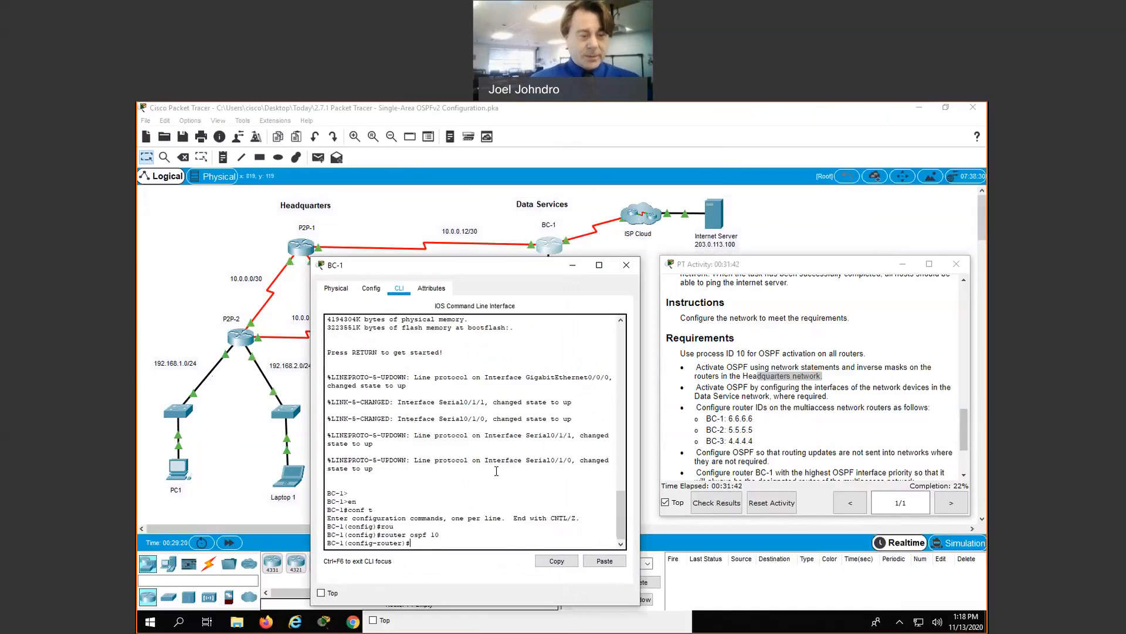
{"action": "type", "text": "do sho ip"}
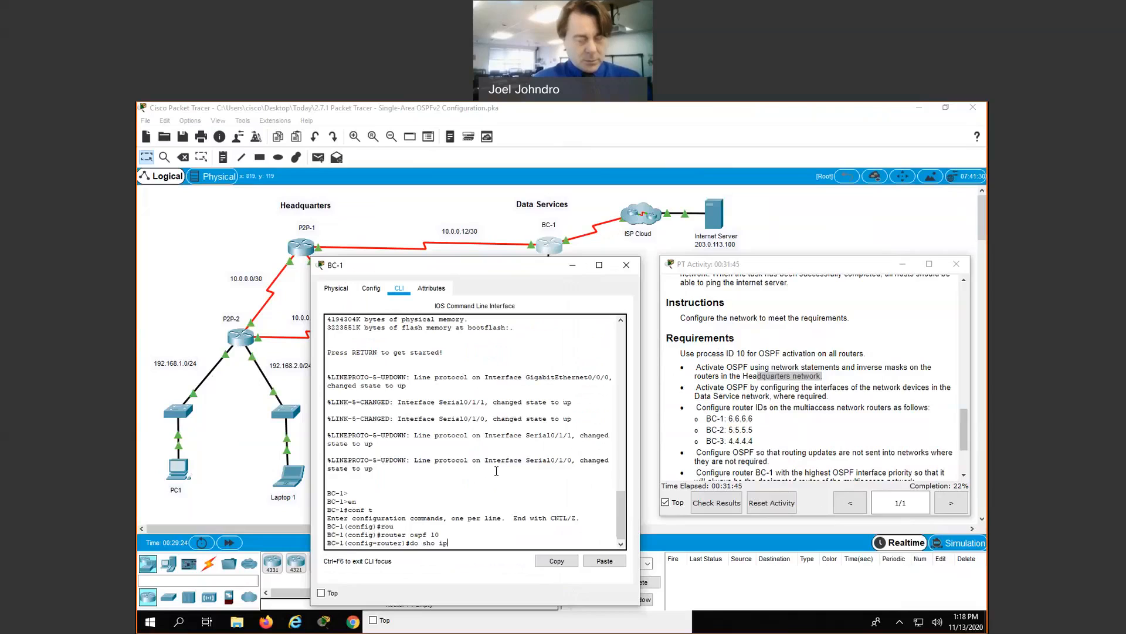
{"action": "type", "text": " int br"}
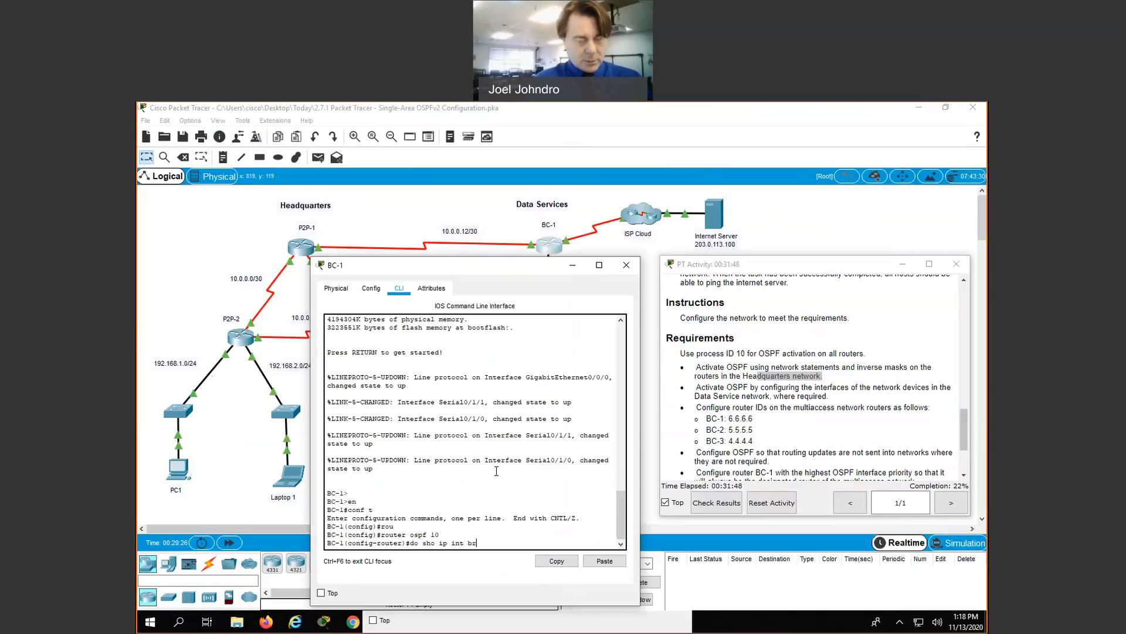
{"action": "key", "text": "Return"}
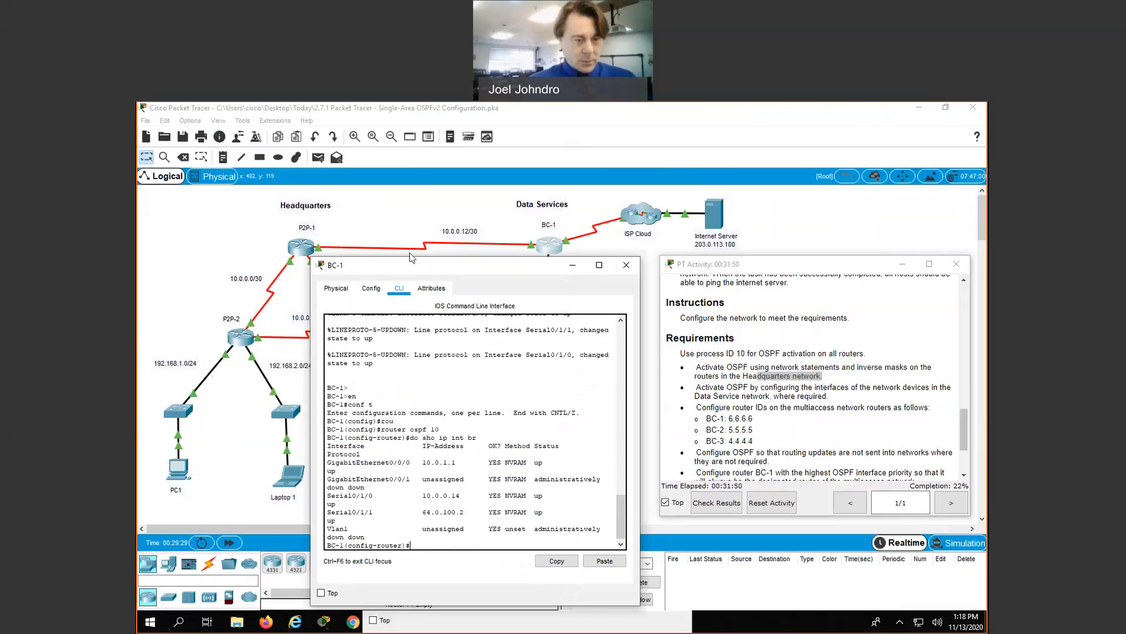
Step: Activate OSPF process 10 in area 0 on BC-1's interface Serial0/1/0, keeping the window clear of the network diagram
{"action": "left_click_drag", "start_coordinate": [409, 252], "coordinate": [379, 225]}
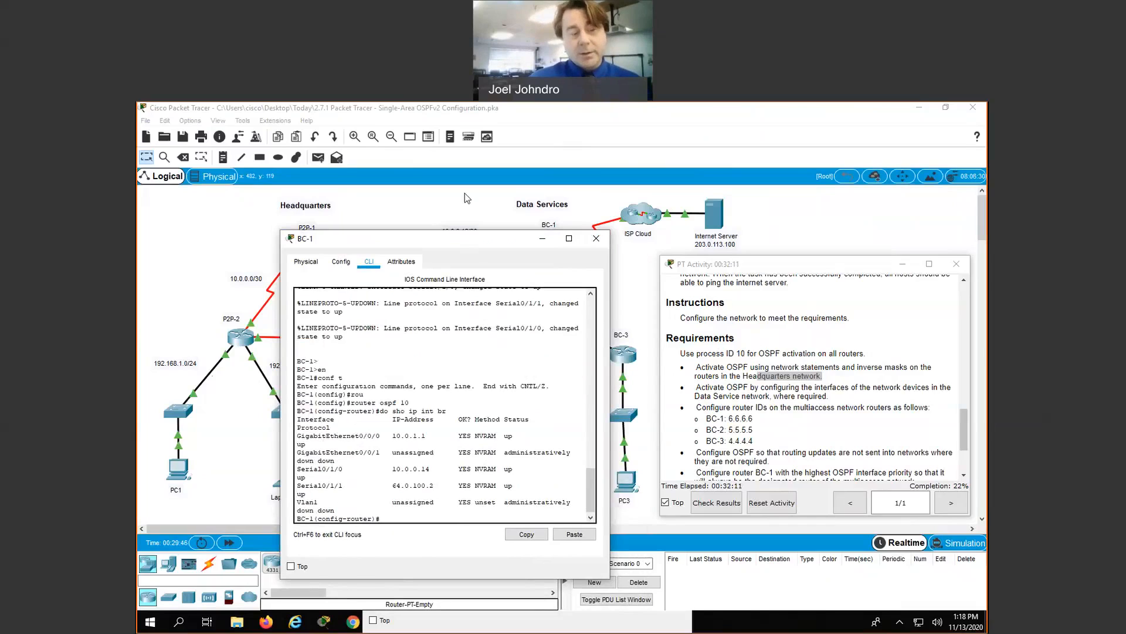
{"action": "left_click_drag", "start_coordinate": [465, 238], "coordinate": [470, 186]}
{"action": "type", "text": "int s"}
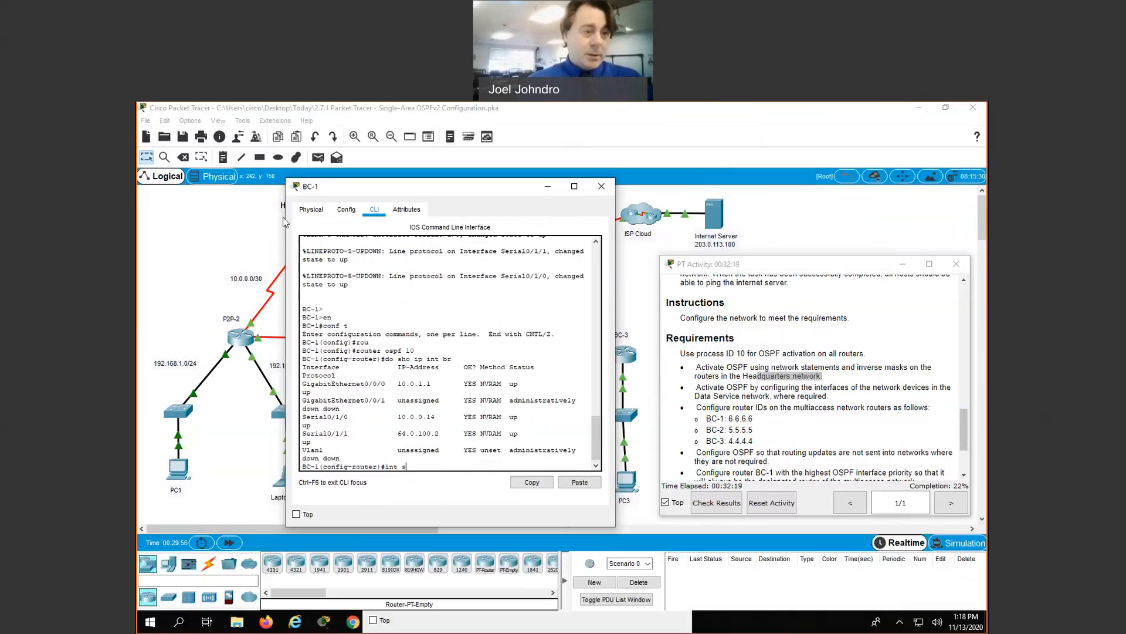
{"action": "left_click_drag", "start_coordinate": [311, 186], "coordinate": [255, 199]}
{"action": "type", "text": "er0/1/0"}
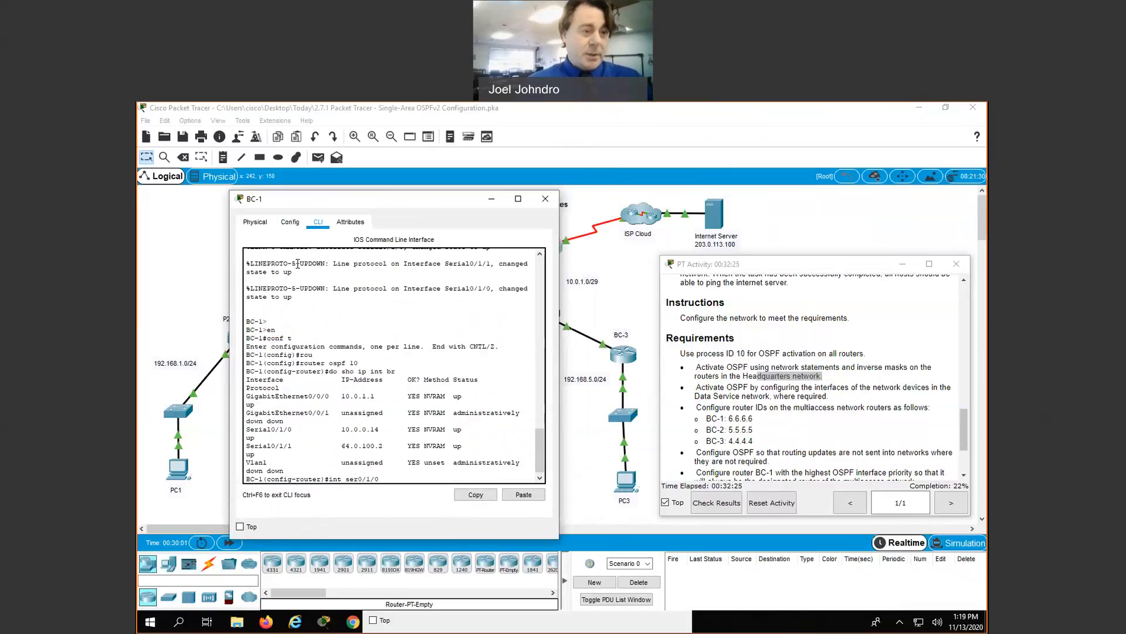
{"action": "key", "text": "Return"}
{"action": "type", "text": "ip ospf"}
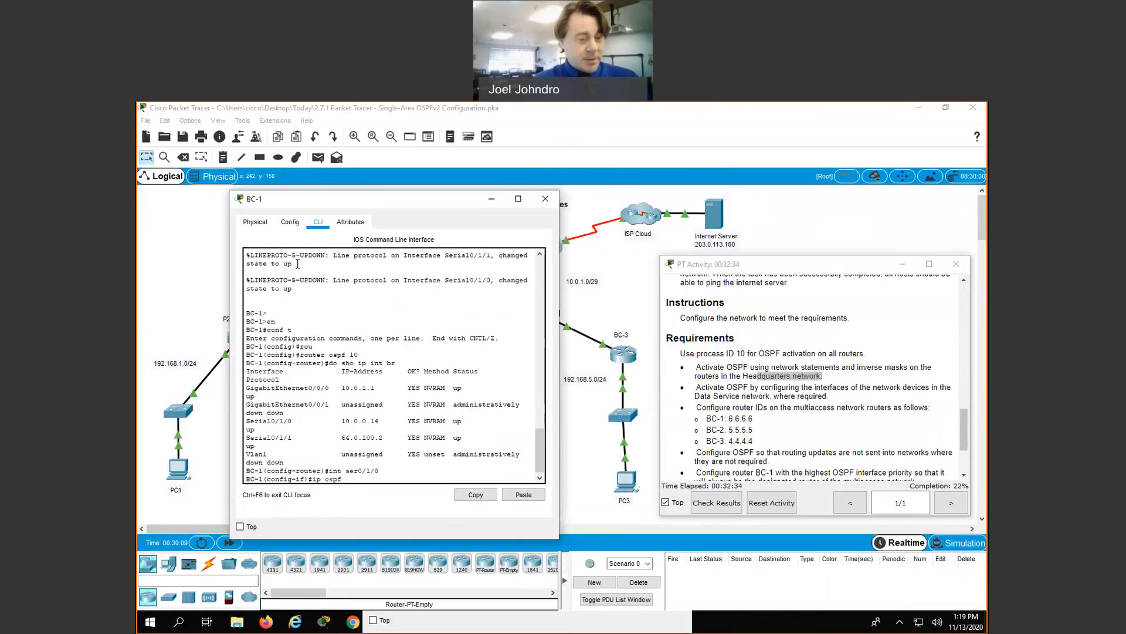
{"action": "type", "text": "10"}
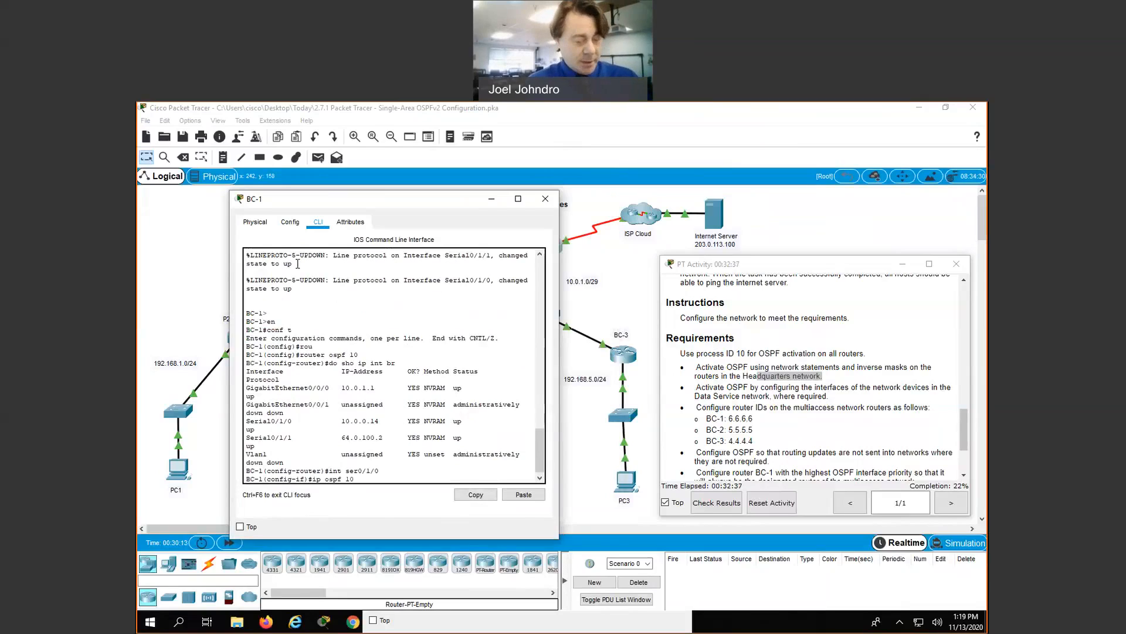
{"action": "type", "text": " area 0"}
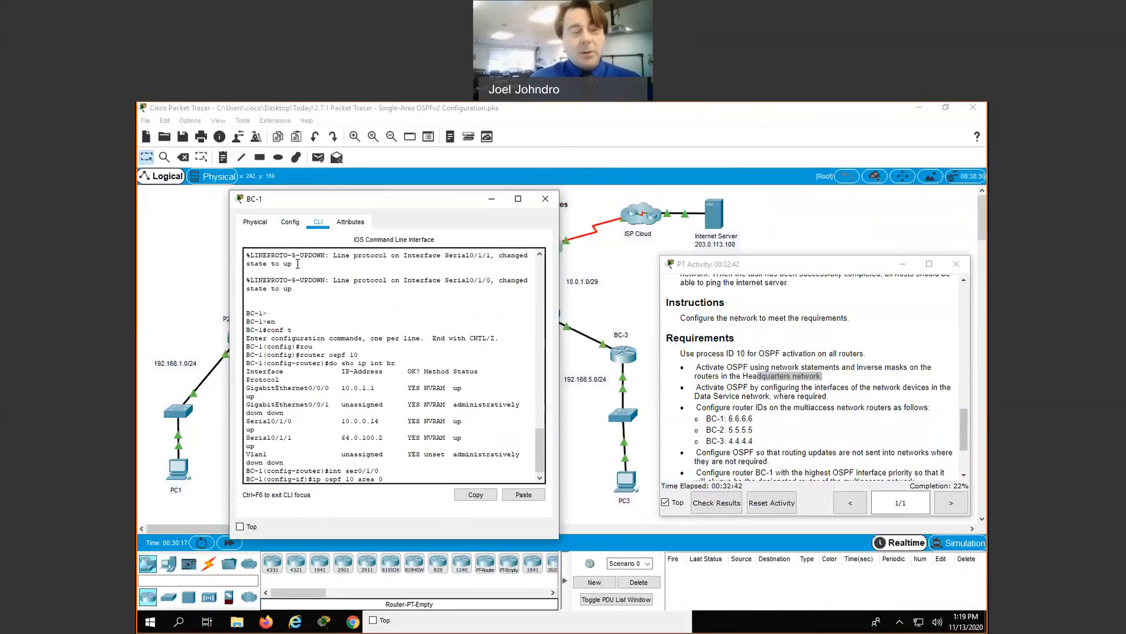
{"action": "key", "text": "Return"}
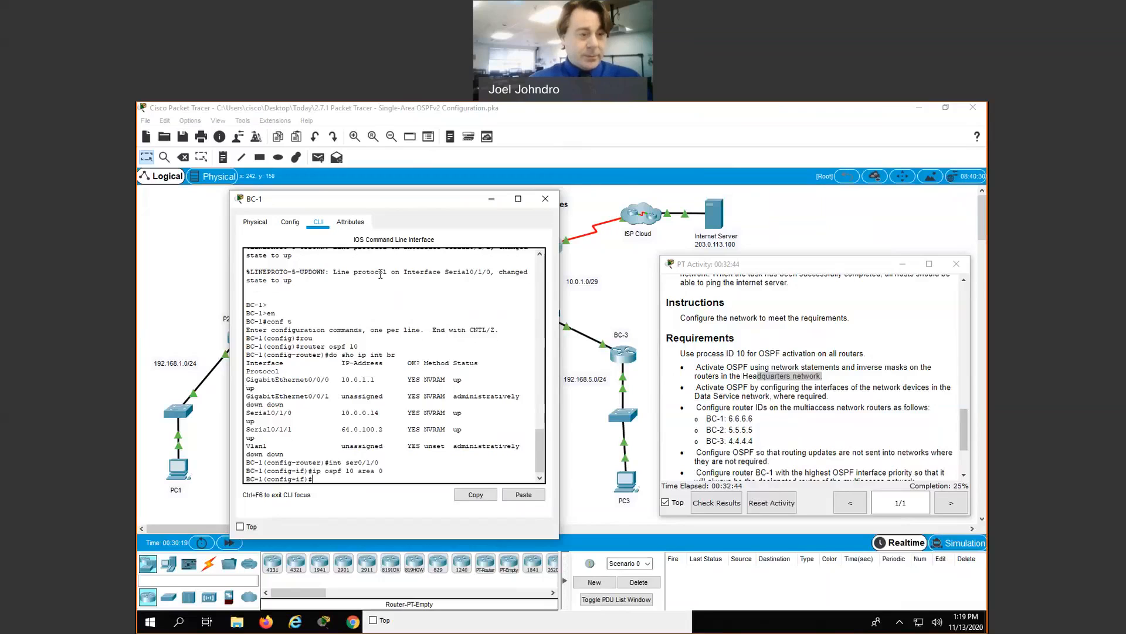
Step: Activate OSPF process 10 in area 0 on BC-1's interface g0/0/0 and close the router's window
{"action": "left_click_drag", "start_coordinate": [385, 199], "coordinate": [455, 189]}
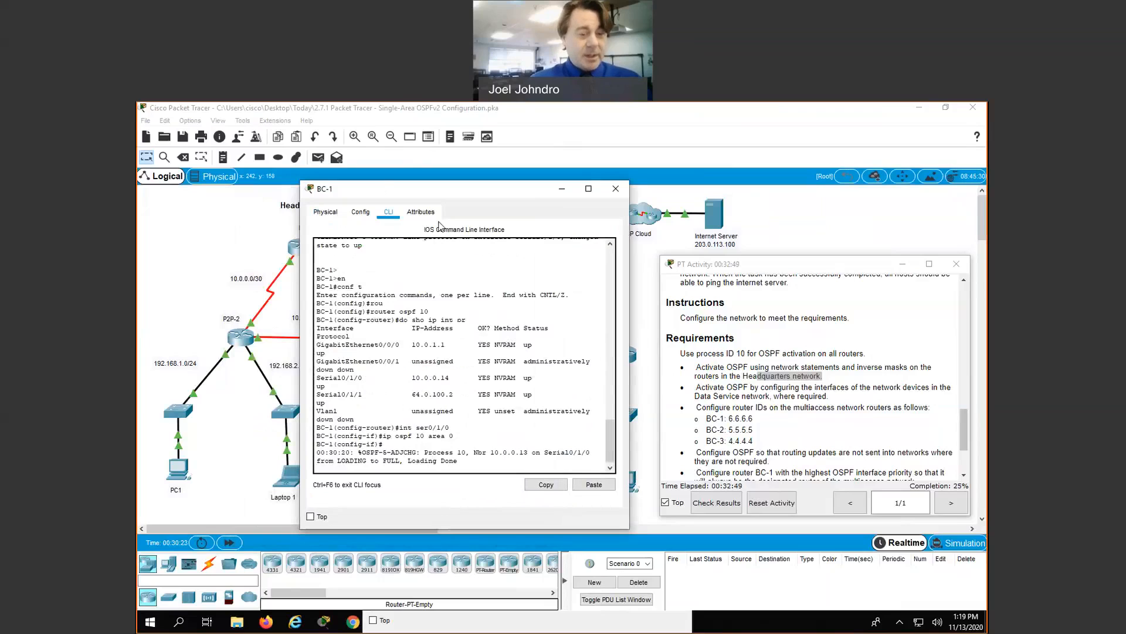
{"action": "left_click_drag", "start_coordinate": [431, 189], "coordinate": [369, 323]}
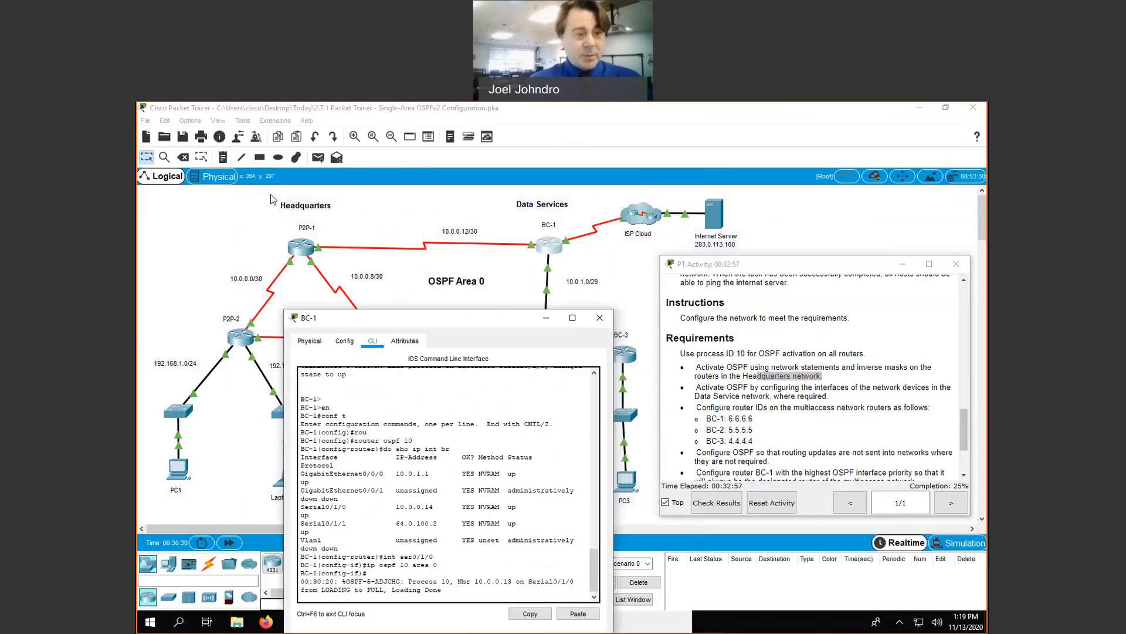
{"action": "left_click_drag", "start_coordinate": [367, 323], "coordinate": [270, 199]}
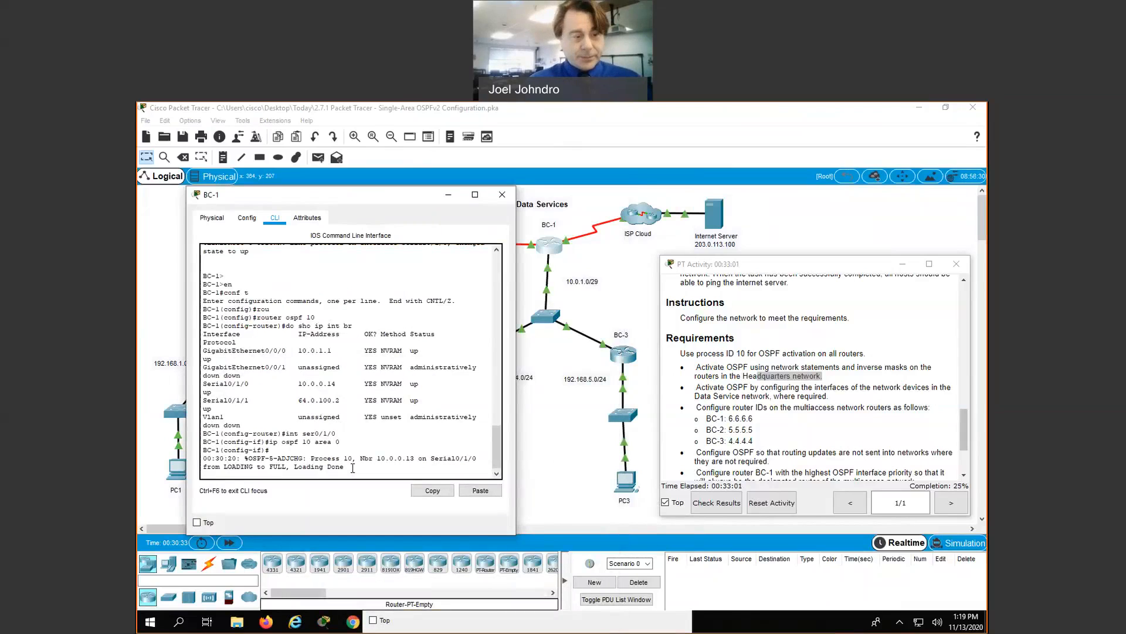
{"action": "key", "text": "Return"}
{"action": "type", "text": "int g0./"}
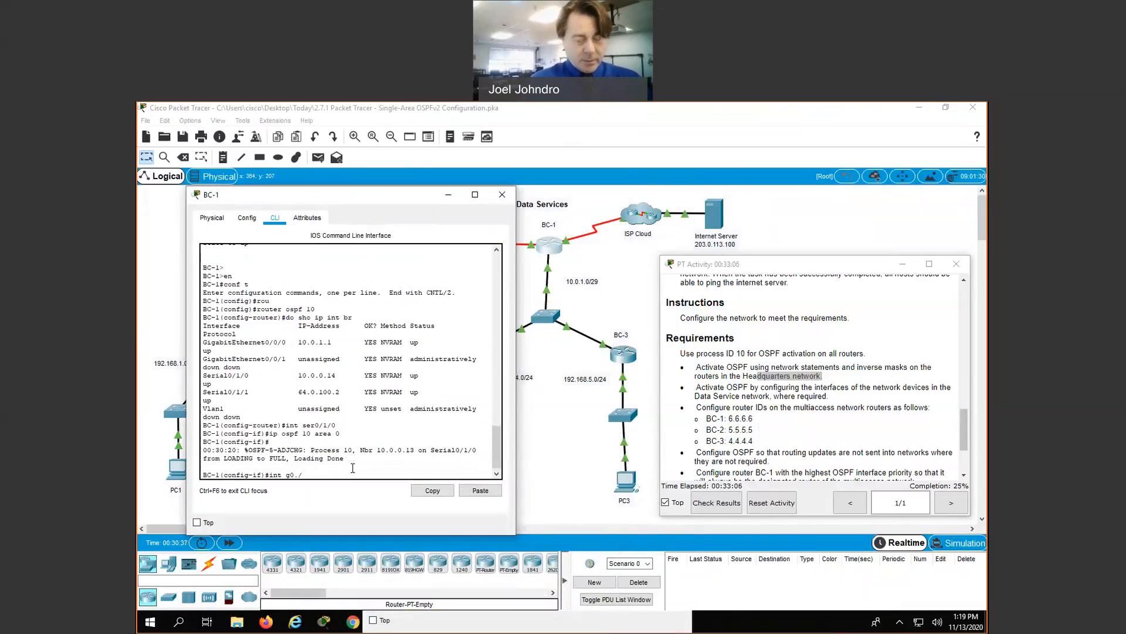
{"action": "key", "text": "BackSpace"}
{"action": "key", "text": "BackSpace"}
{"action": "type", "text": "/0/0"}
{"action": "key", "text": "Return"}
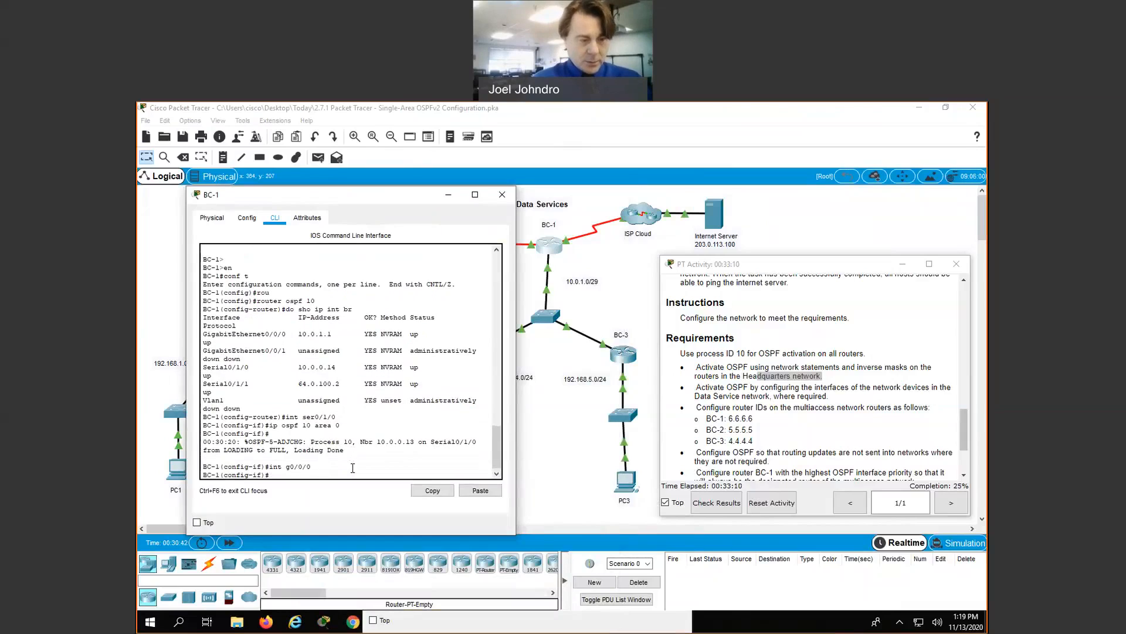
{"action": "type", "text": "ip ospf 10 area 0"}
{"action": "key", "text": "Return"}
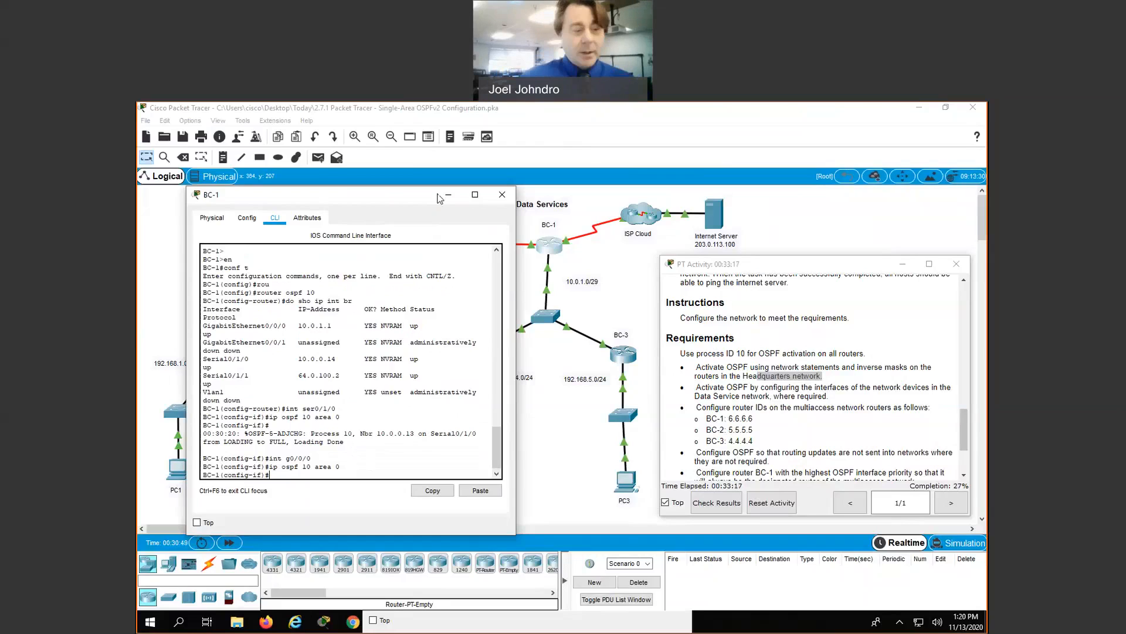
{"action": "left_click_drag", "start_coordinate": [408, 195], "coordinate": [408, 206]}
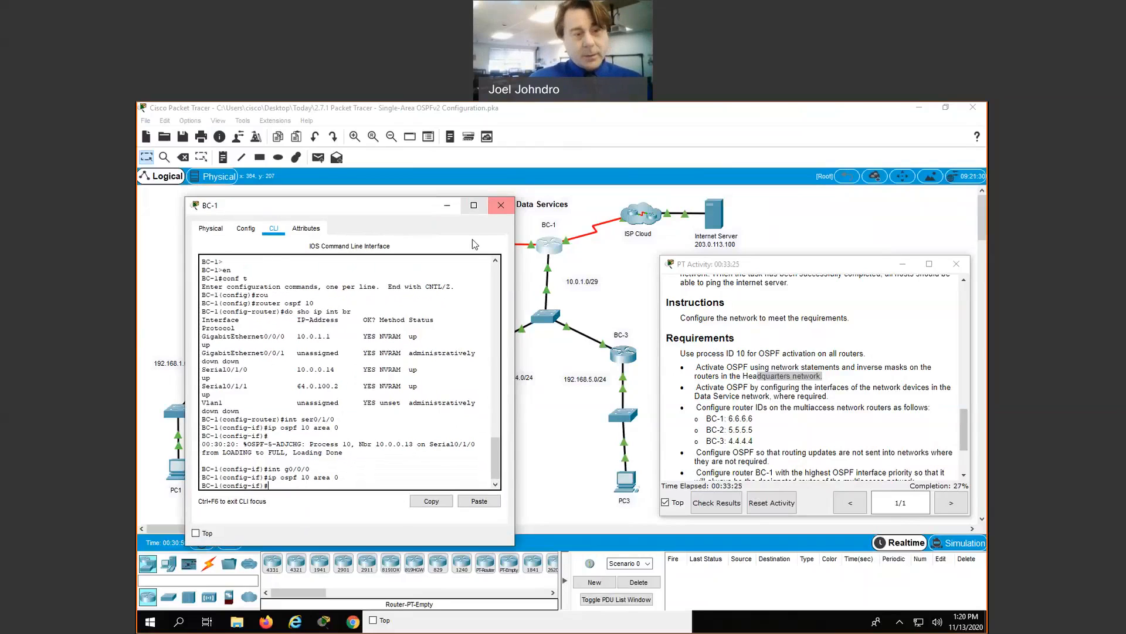
{"action": "left_click", "coordinate": [501, 205]}
Step: Reopen BC-2's command line and activate OSPF process 10 in area 0 on interface g0/0/0
{"action": "mouse_move", "coordinate": [484, 352]}
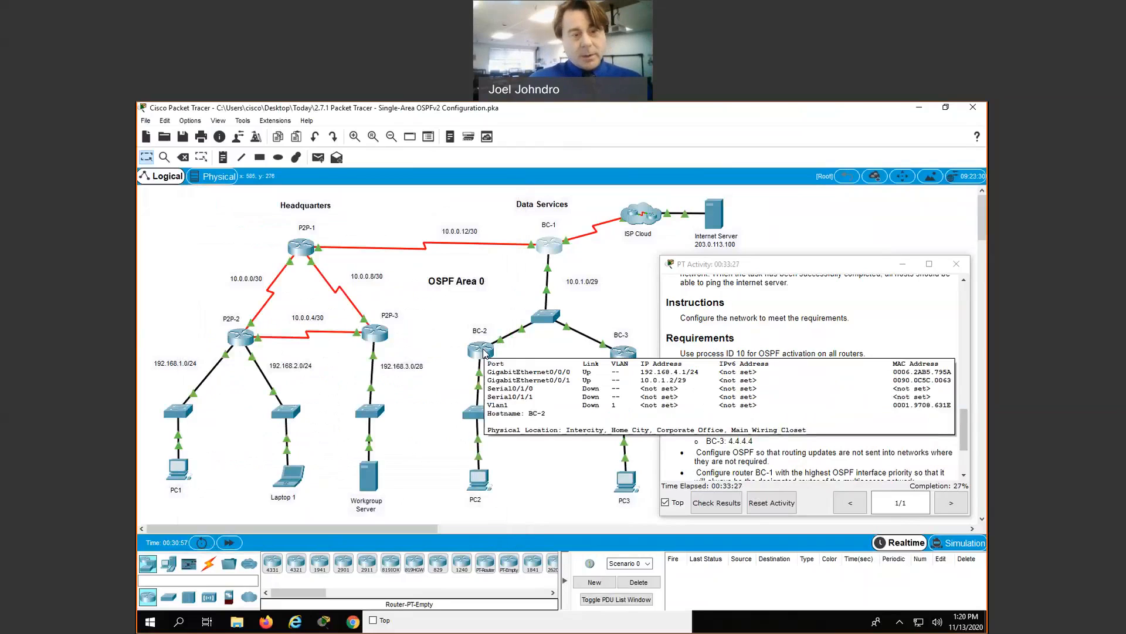
{"action": "left_click", "coordinate": [485, 352]}
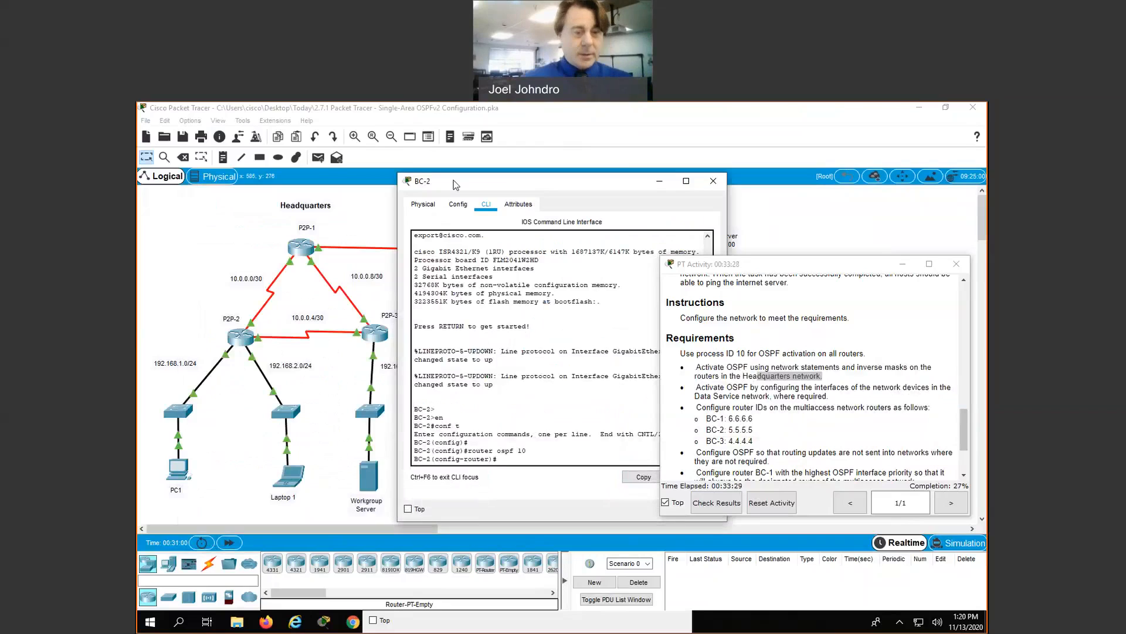
{"action": "left_click_drag", "start_coordinate": [455, 185], "coordinate": [340, 179]}
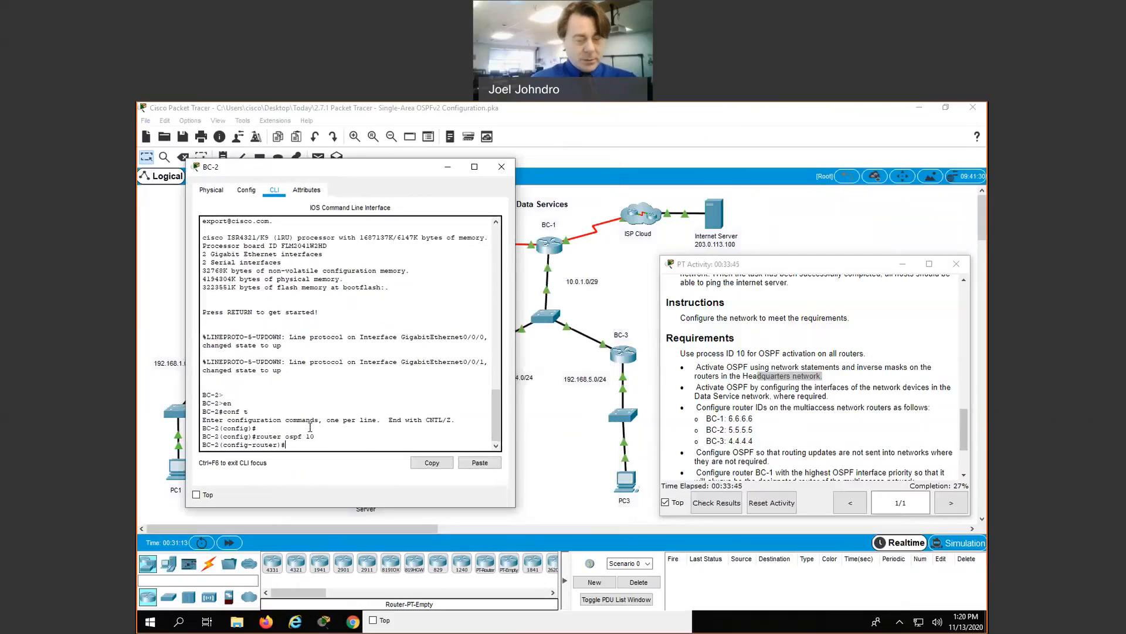
{"action": "type", "text": "int g0/"}
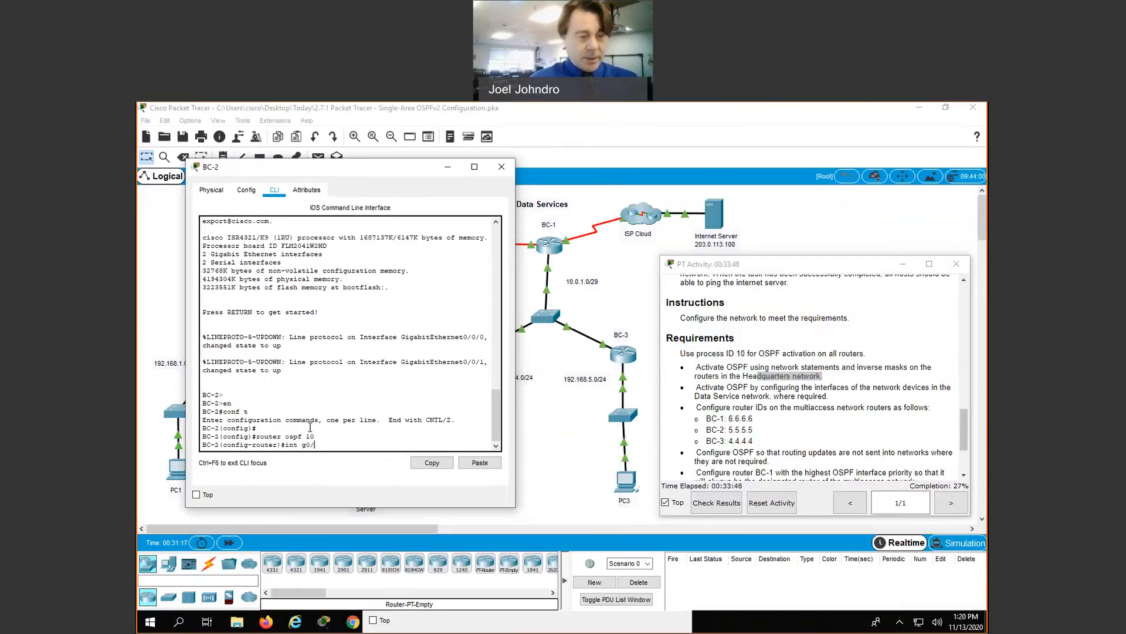
{"action": "type", "text": "0/0/"}
{"action": "key", "text": "Return"}
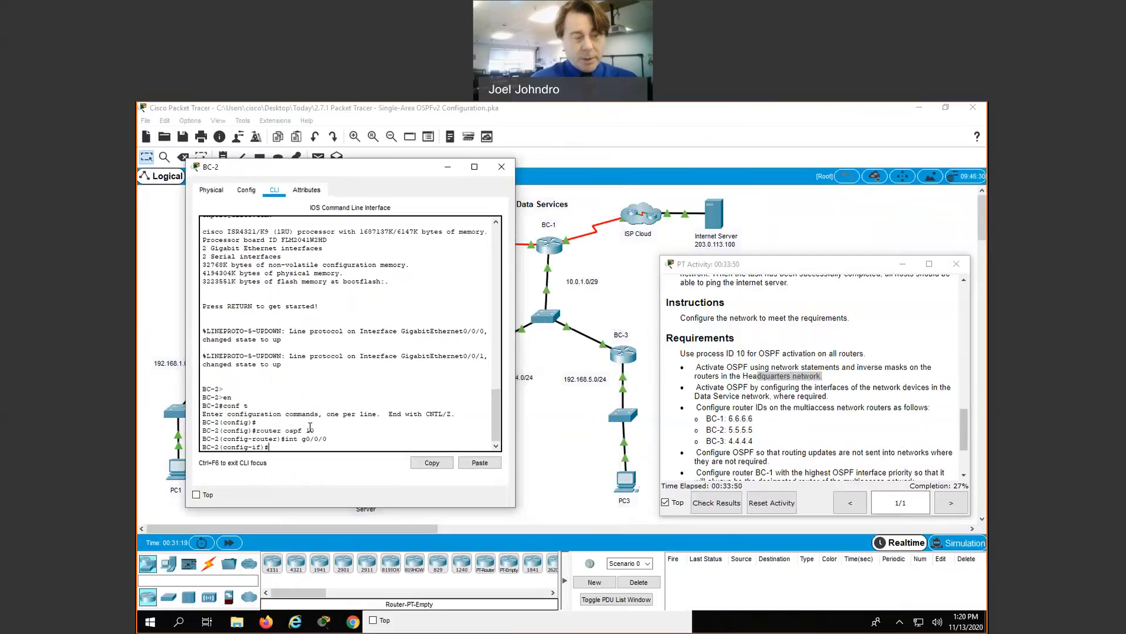
{"action": "type", "text": "ip ospf 10 area"}
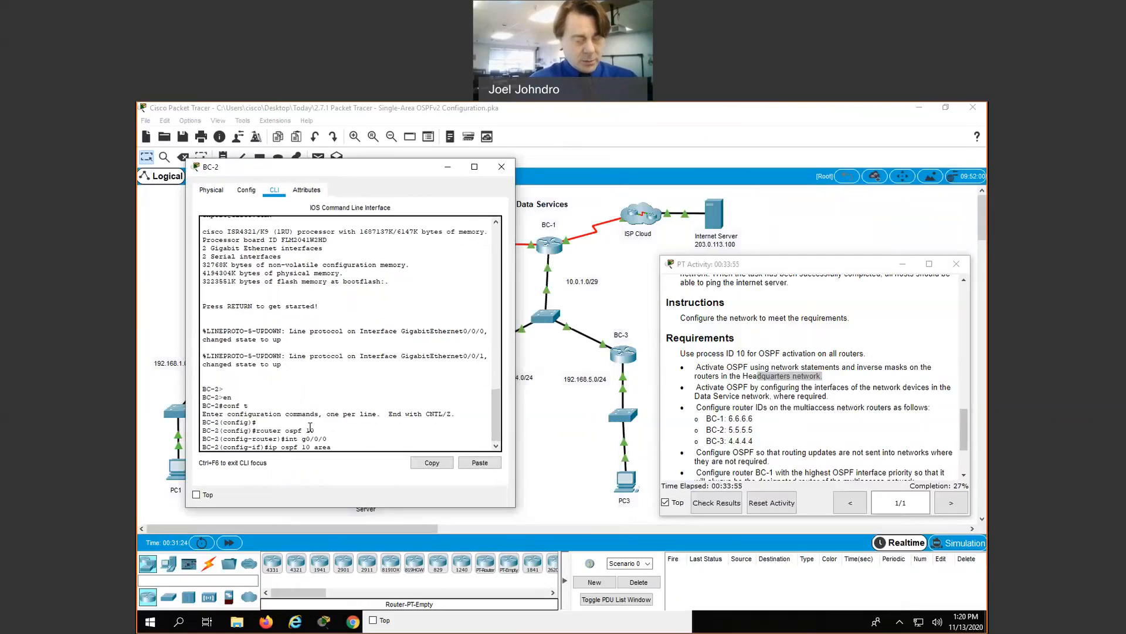
{"action": "type", "text": " 0"}
{"action": "key", "text": "Return"}
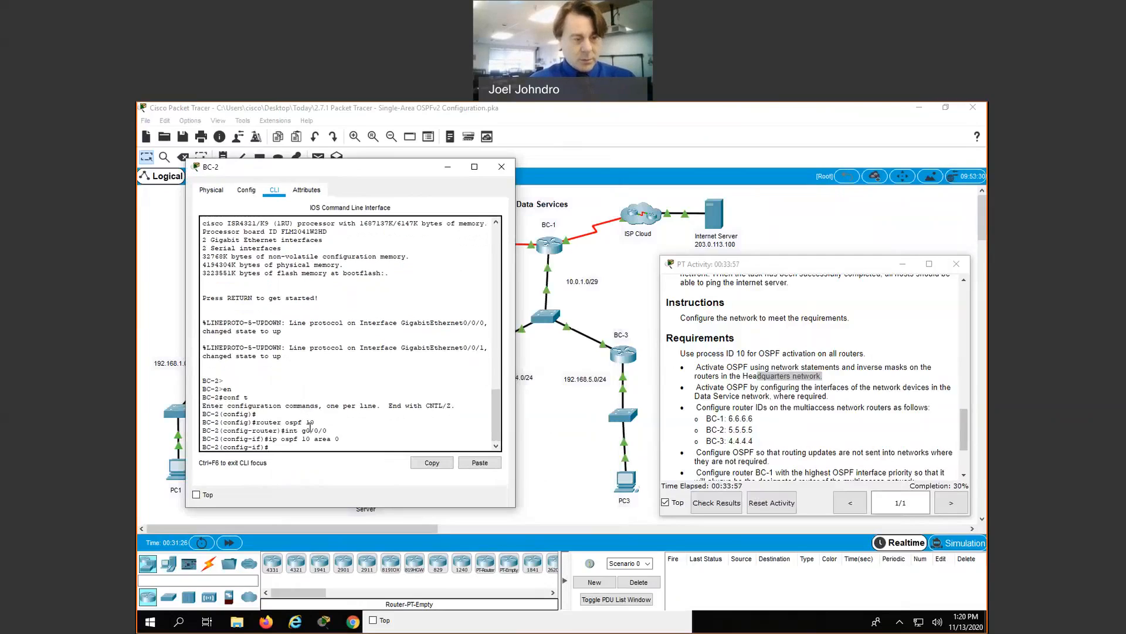
Step: Activate OSPF process 10 in area 0 on BC-2's interface g0/0/1
{"action": "type", "text": "int g0/0/1"}
{"action": "key", "text": "Return"}
{"action": "type", "text": "ip ospf 10 area 0"}
{"action": "key", "text": "Return"}
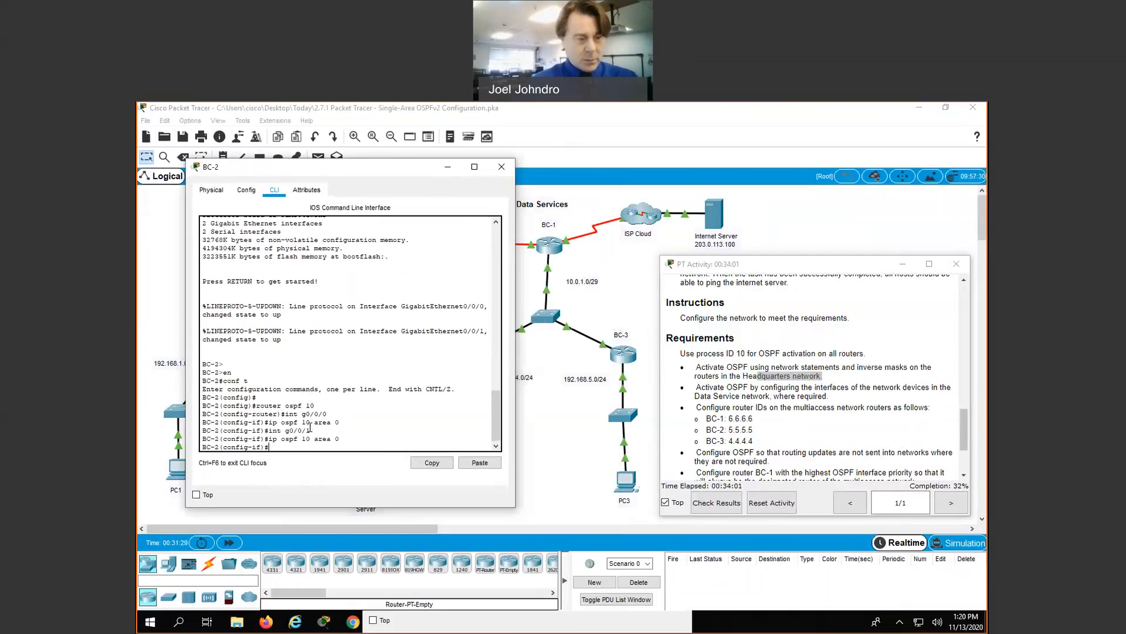
Step: Reopen BC-3's command line and activate OSPF process 10 in area 0 on interface g0/0/0
{"action": "left_click", "coordinate": [628, 356]}
{"action": "left_click_drag", "start_coordinate": [411, 180], "coordinate": [345, 161]}
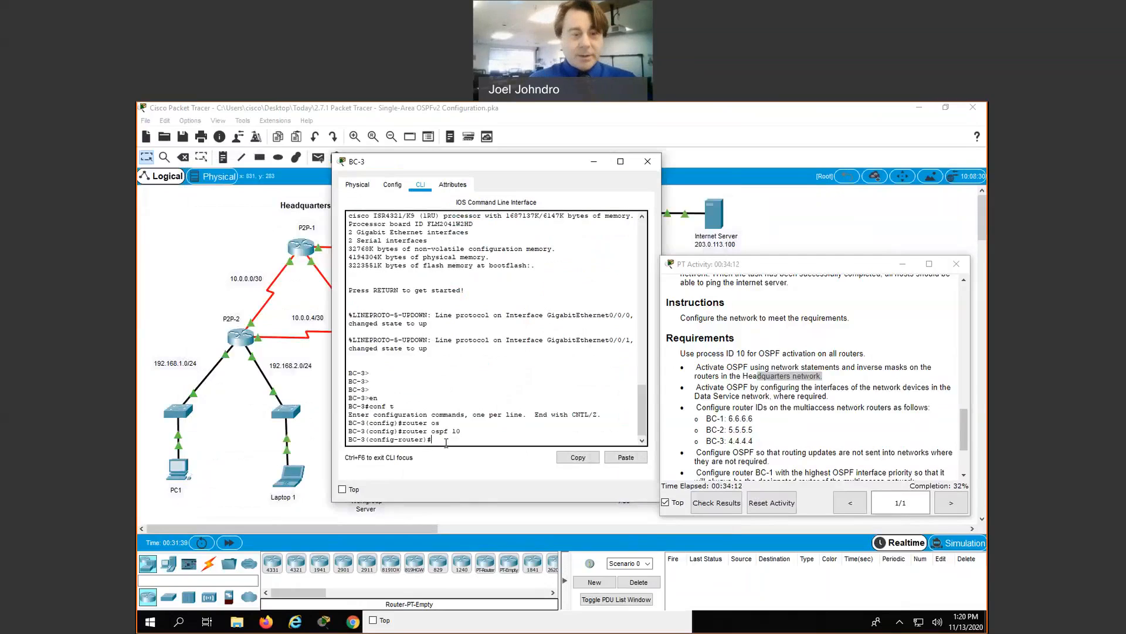
{"action": "type", "text": "int g0/0/0"}
{"action": "key", "text": "Return"}
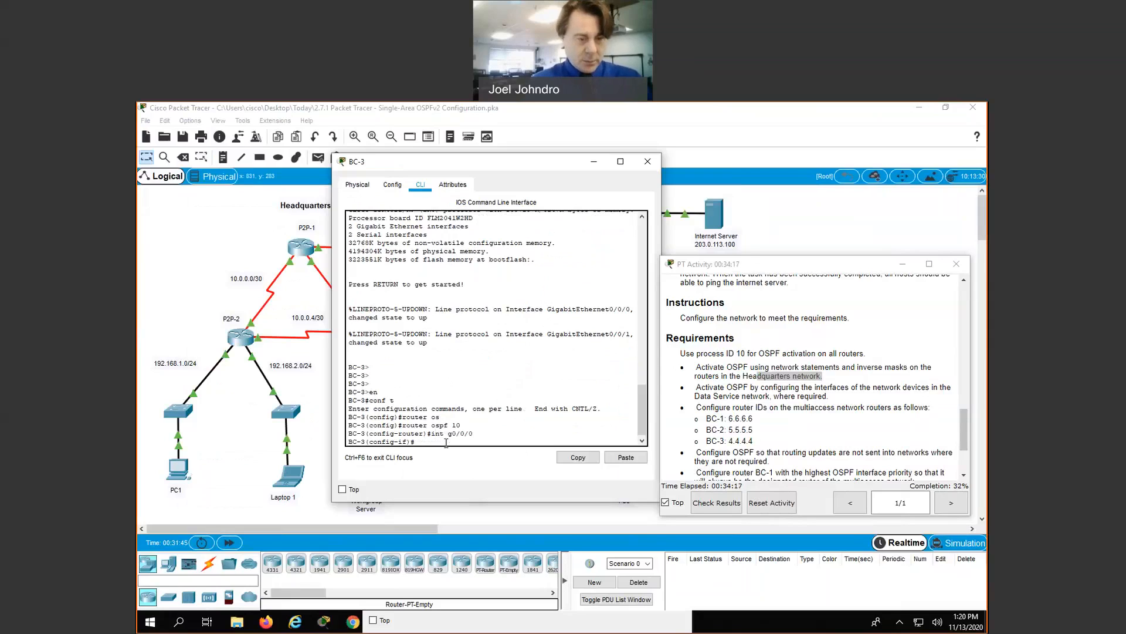
{"action": "type", "text": "ip ospf 10"}
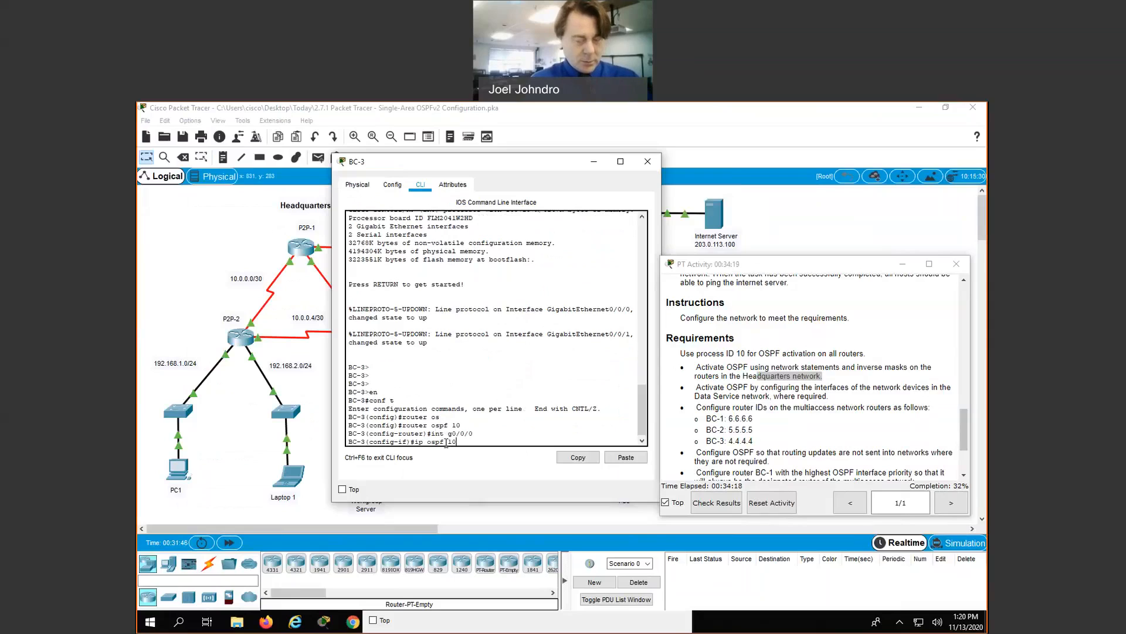
{"action": "type", "text": " area"}
{"action": "type", "text": " 0"}
{"action": "key", "text": "Return"}
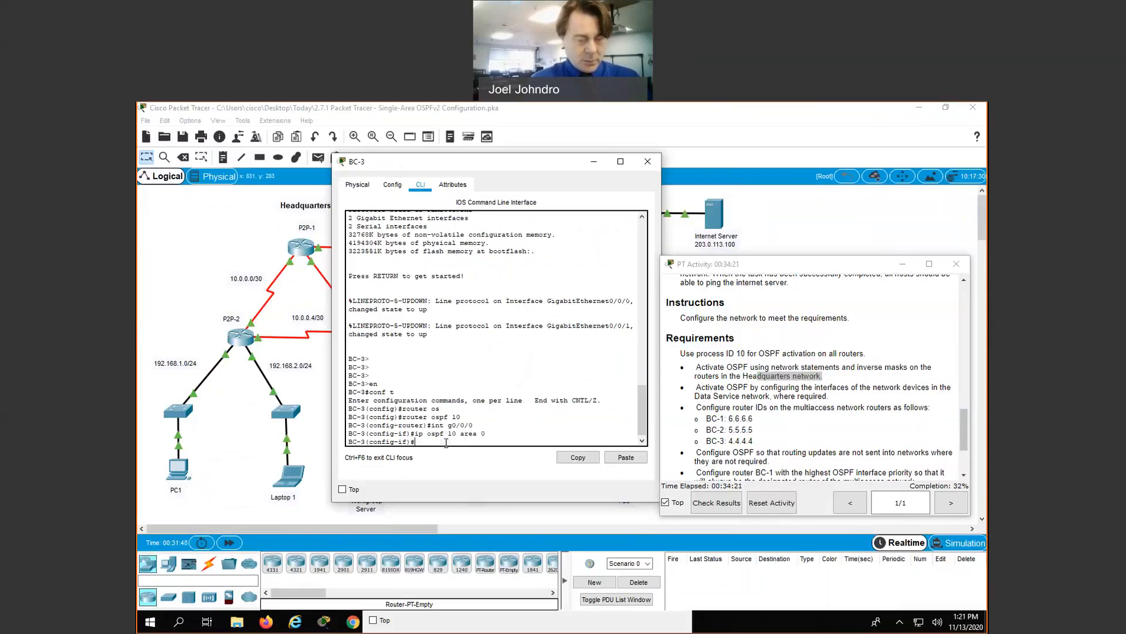
Step: Activate OSPF process 10 in area 0 on BC-3's interface g0/0/1
{"action": "key", "text": "Up"}
{"action": "key", "text": "Up"}
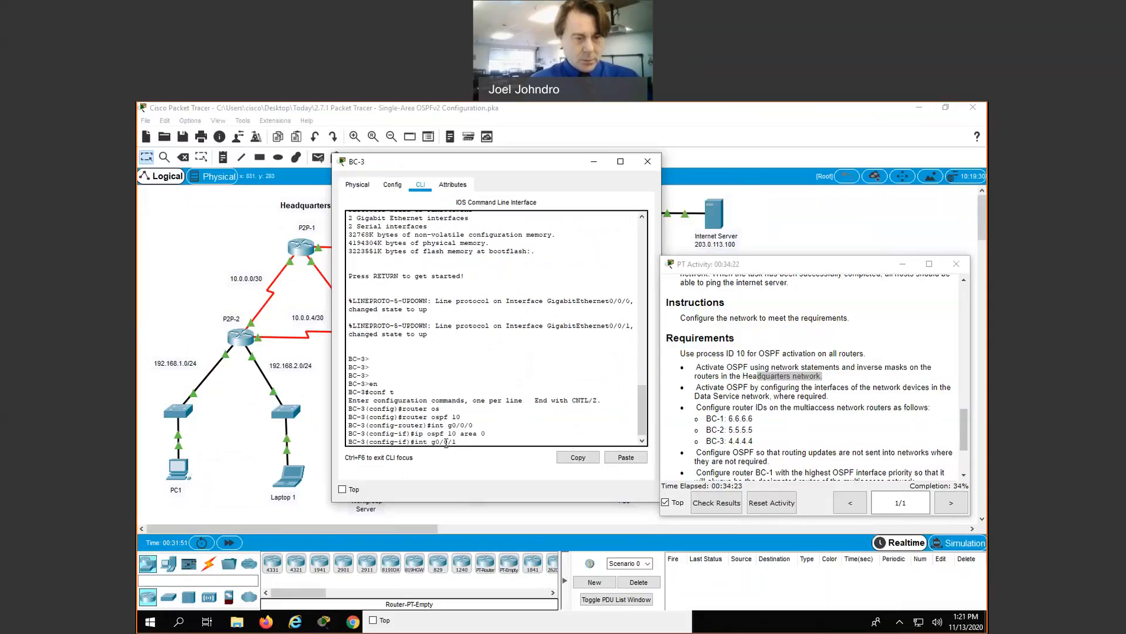
{"action": "key", "text": "Return"}
{"action": "key", "text": "Up"}
{"action": "key", "text": "Up"}
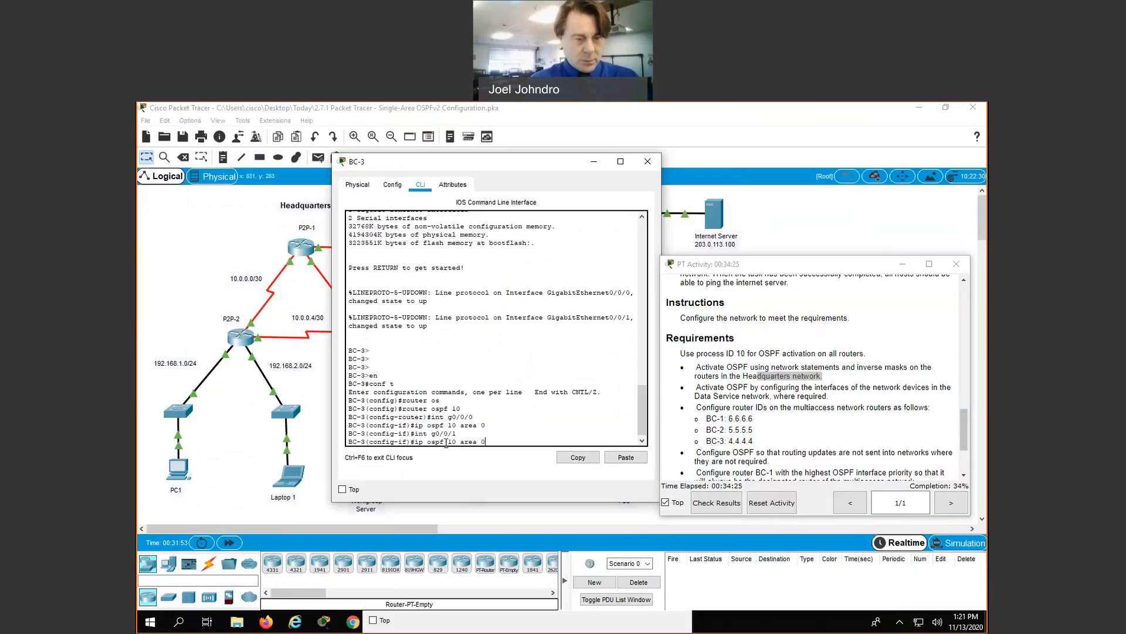
{"action": "key", "text": "Return"}
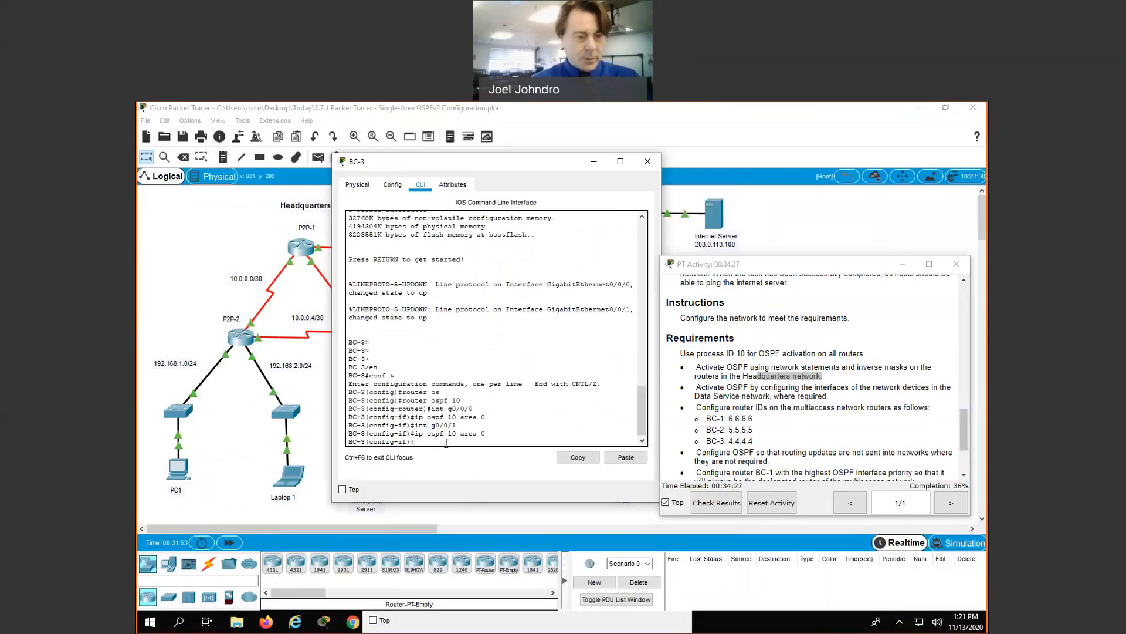
Step: Highlight the interface-level OSPF activation requirement in the activity instructions and close BC-3's window
{"action": "left_click_drag", "start_coordinate": [499, 169], "coordinate": [464, 180]}
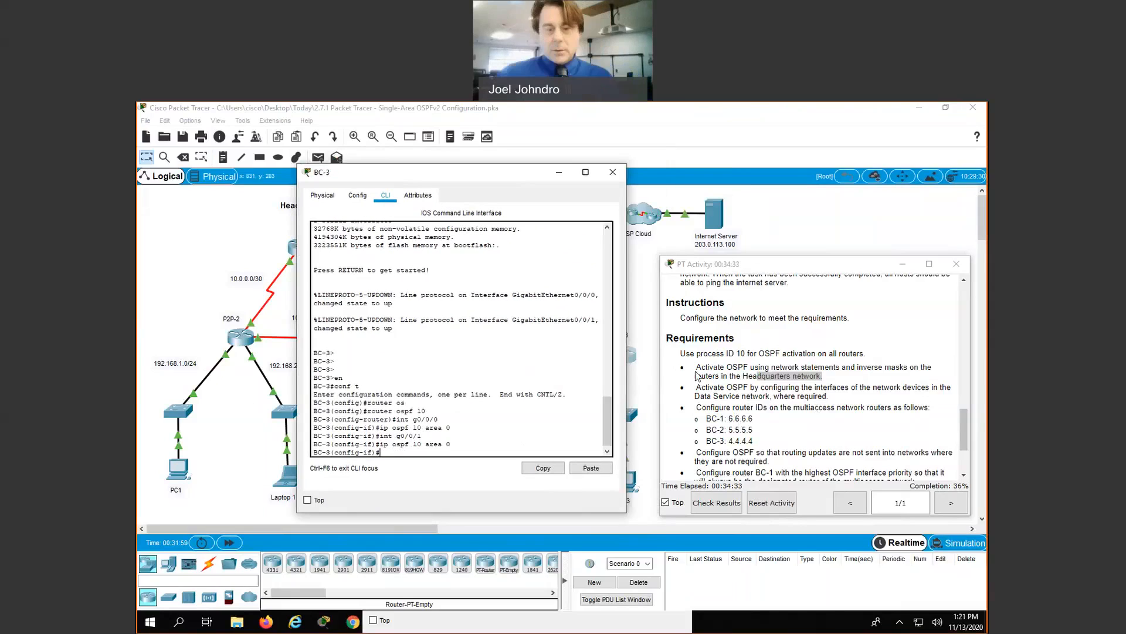
{"action": "left_click_drag", "start_coordinate": [694, 376], "coordinate": [799, 397]}
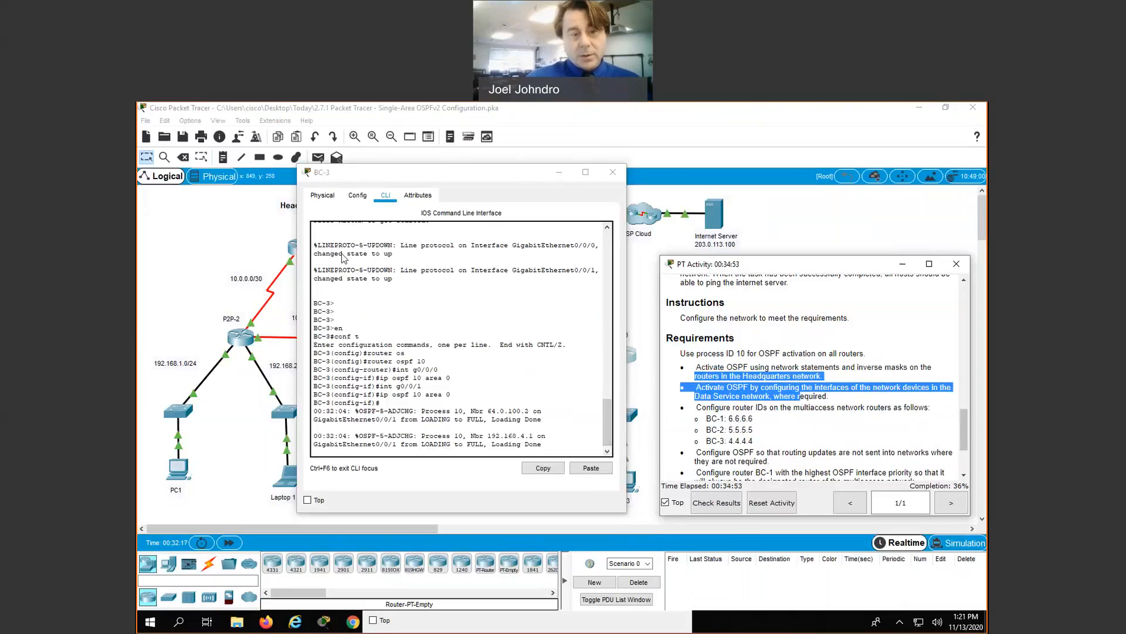
{"action": "left_click_drag", "start_coordinate": [411, 172], "coordinate": [305, 255]}
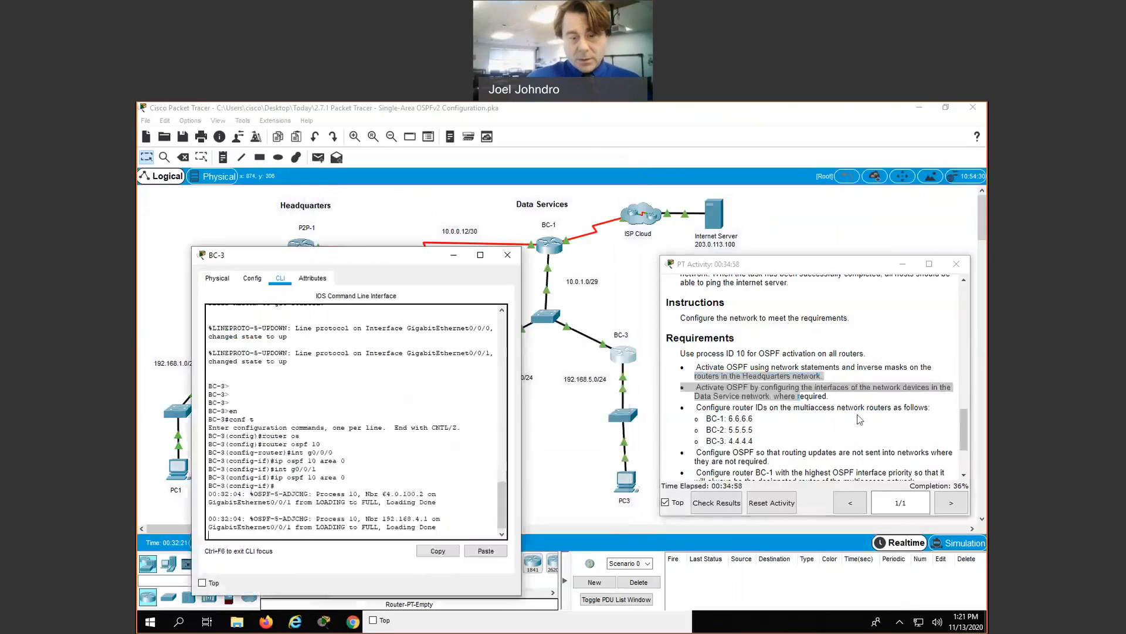
{"action": "left_click", "coordinate": [507, 255]}
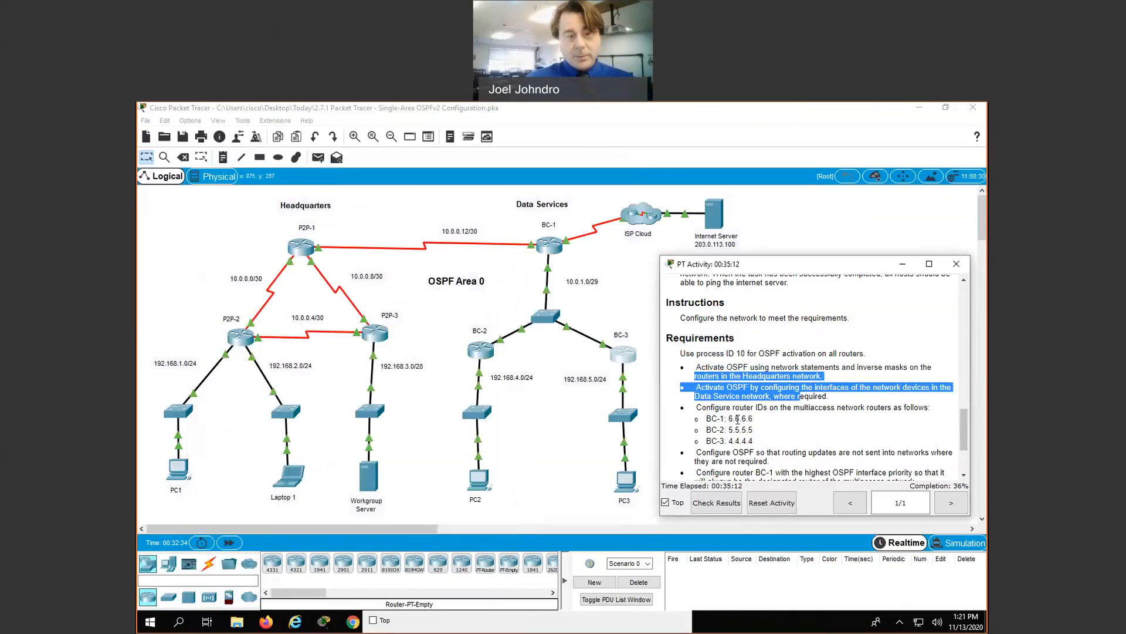
Step: Reopen BC-1's command line and set the router ID to 6.6.6.6 under OSPF process 10
{"action": "left_click", "coordinate": [549, 245]}
{"action": "key", "text": "Return"}
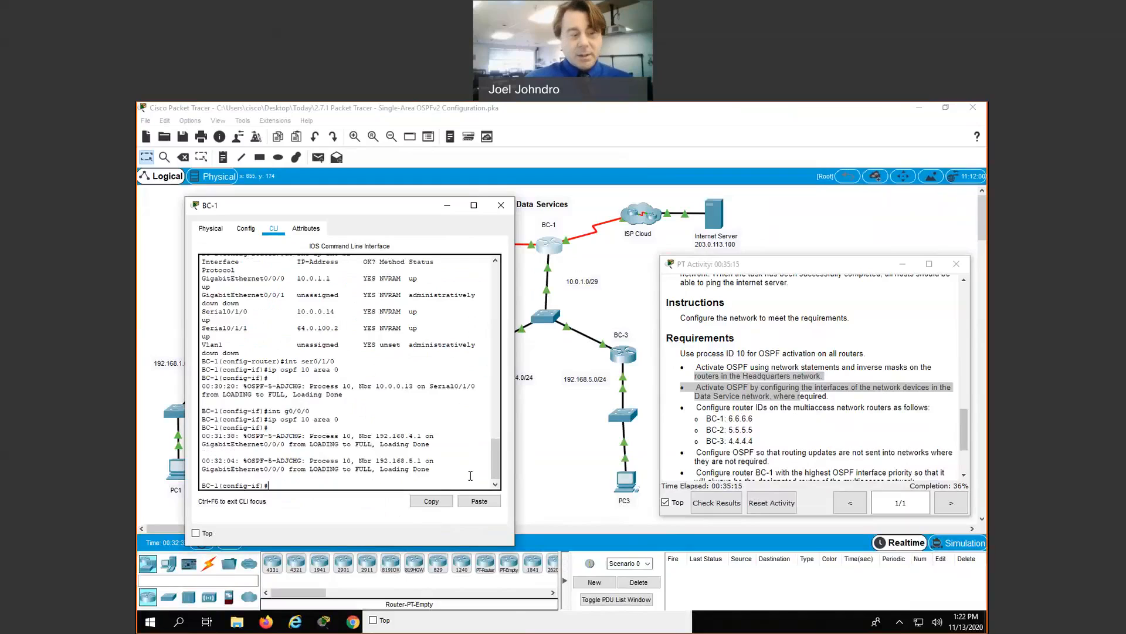
{"action": "type", "text": "rou"}
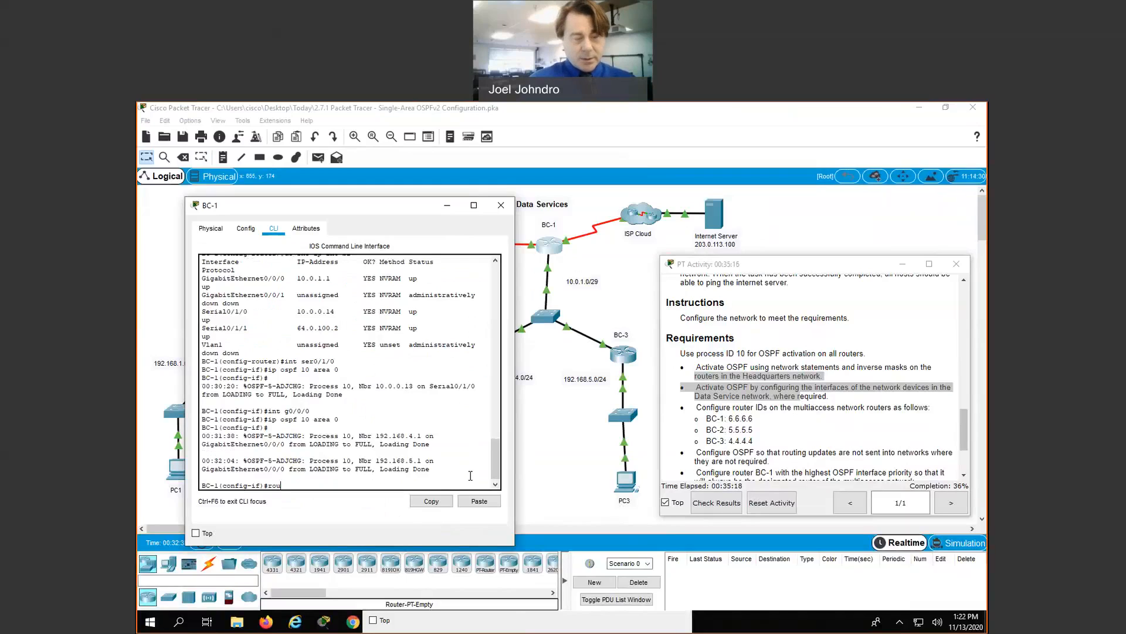
{"action": "type", "text": "ter ospf 10"}
{"action": "key", "text": "Return"}
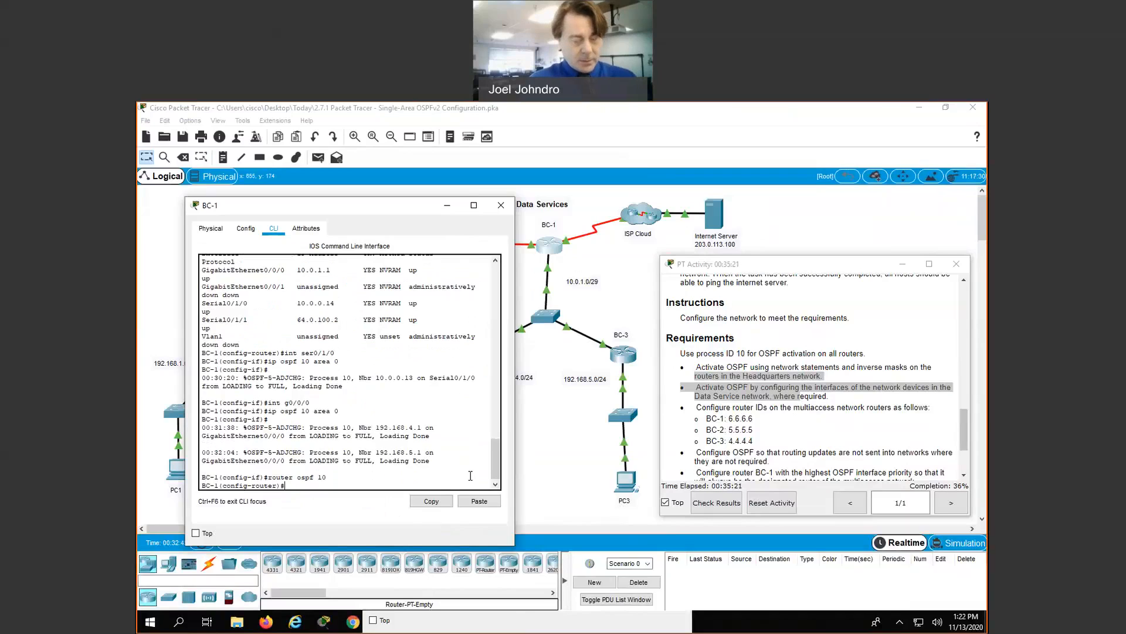
{"action": "type", "text": "rout"}
{"action": "key", "text": "Tab"}
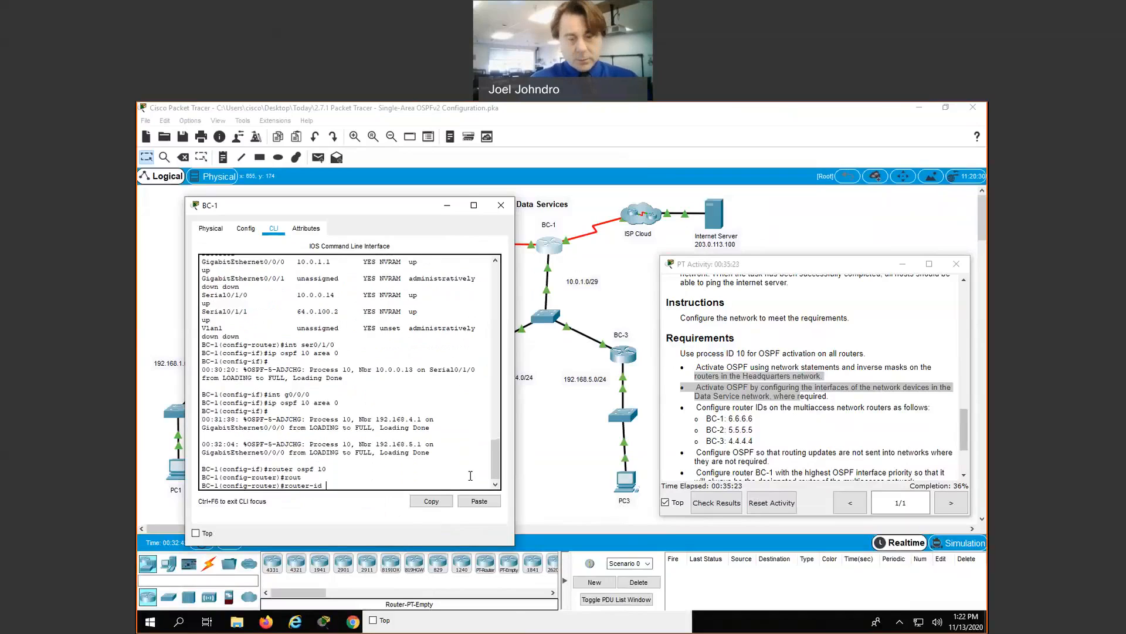
{"action": "type", "text": "6."}
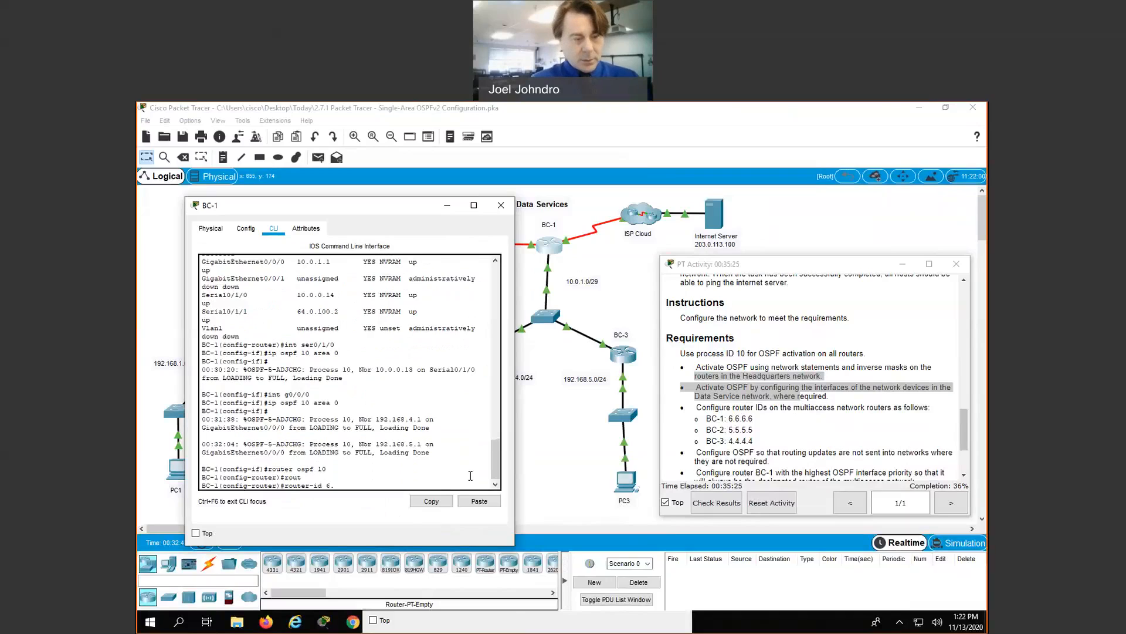
{"action": "type", "text": "6.6.6"}
{"action": "key", "text": "Return"}
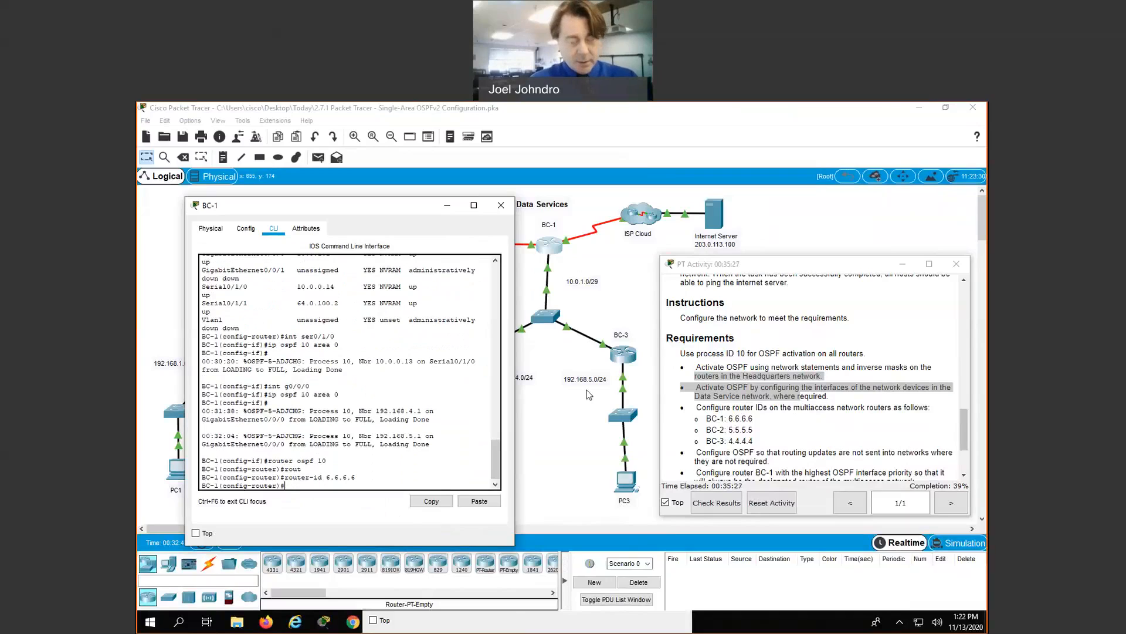
Step: Reopen BC-3's command line and leave interface configuration mode for global configuration
{"action": "left_click", "coordinate": [623, 356]}
{"action": "type", "text": "rout"}
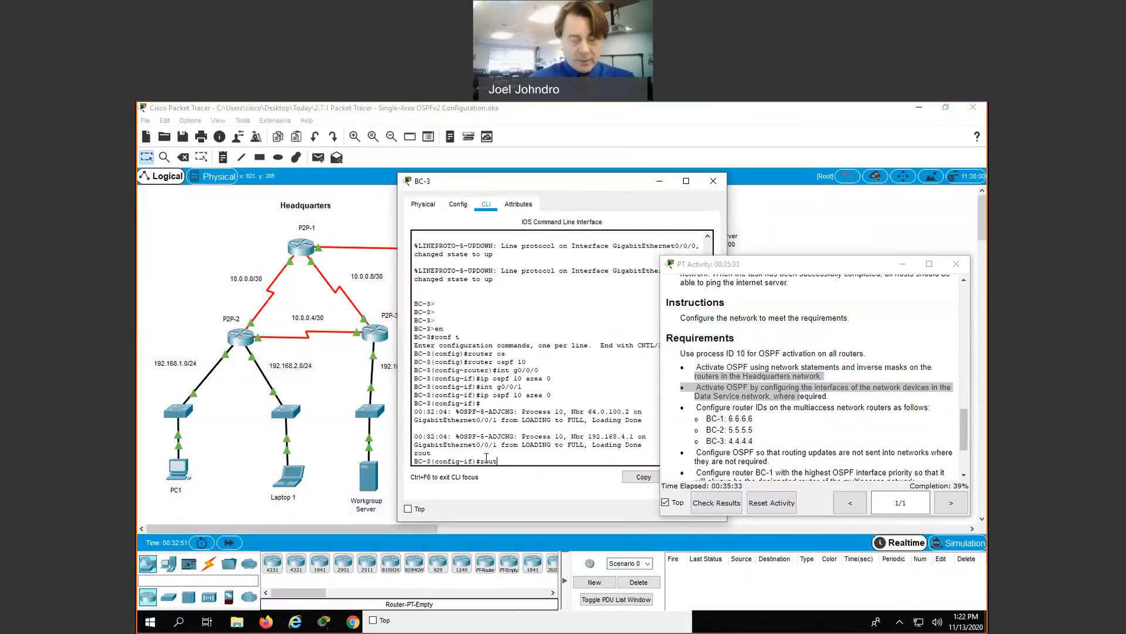
{"action": "type", "text": "er"}
{"action": "key", "text": "Tab"}
{"action": "key", "text": "BackSpace"}
{"action": "key", "text": "BackSpace"}
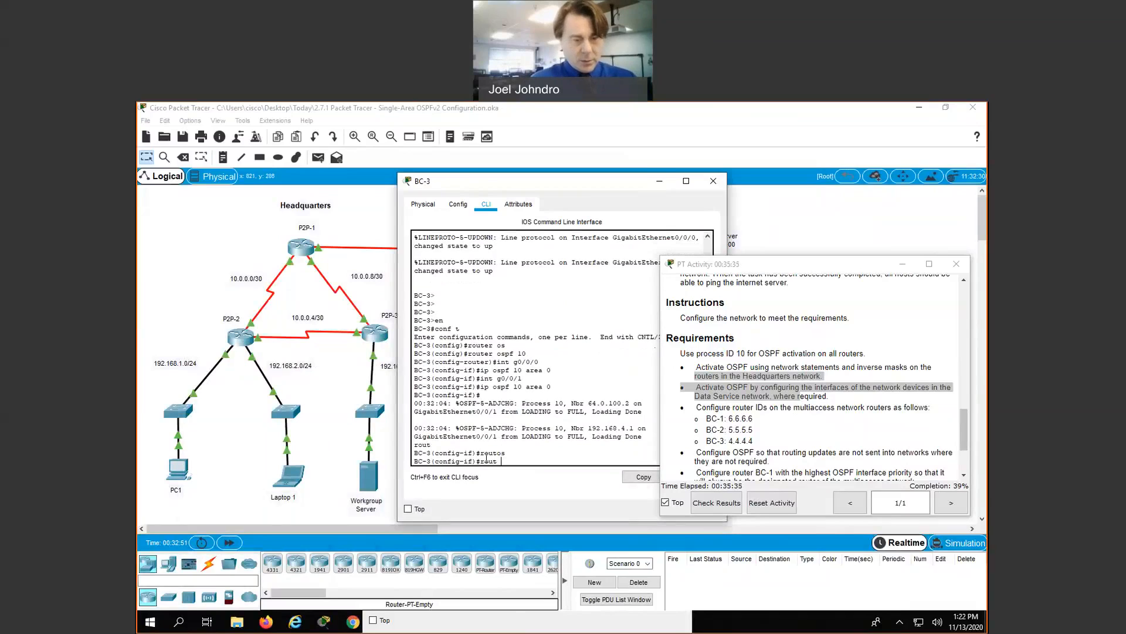
{"action": "type", "text": "os"}
{"action": "key", "text": "Return"}
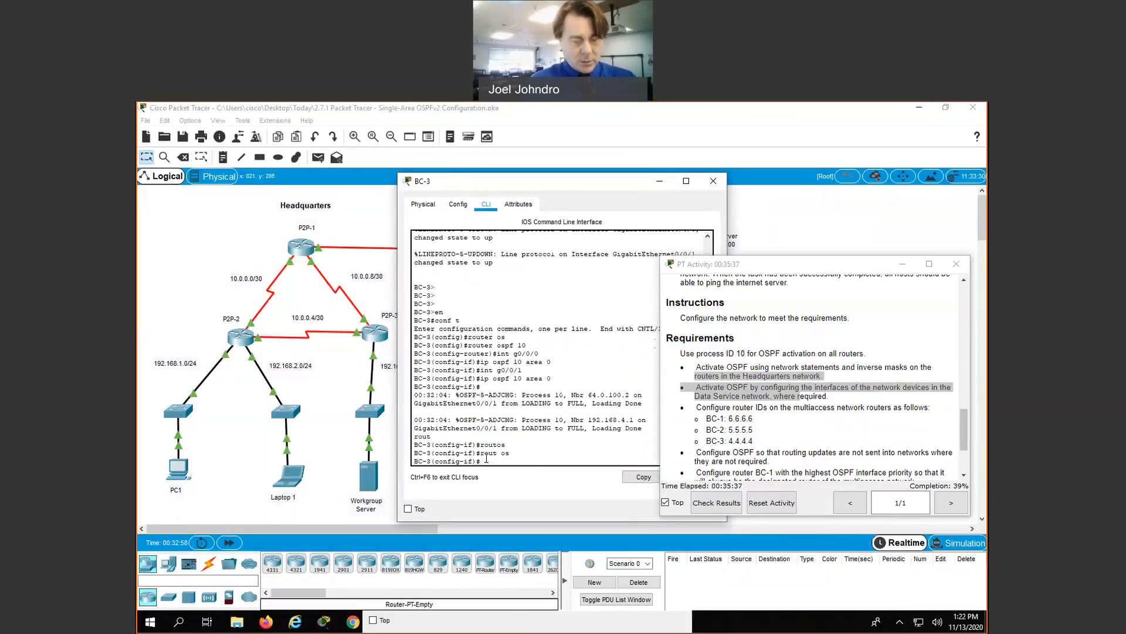
{"action": "type", "text": "exit"}
{"action": "key", "text": "Return"}
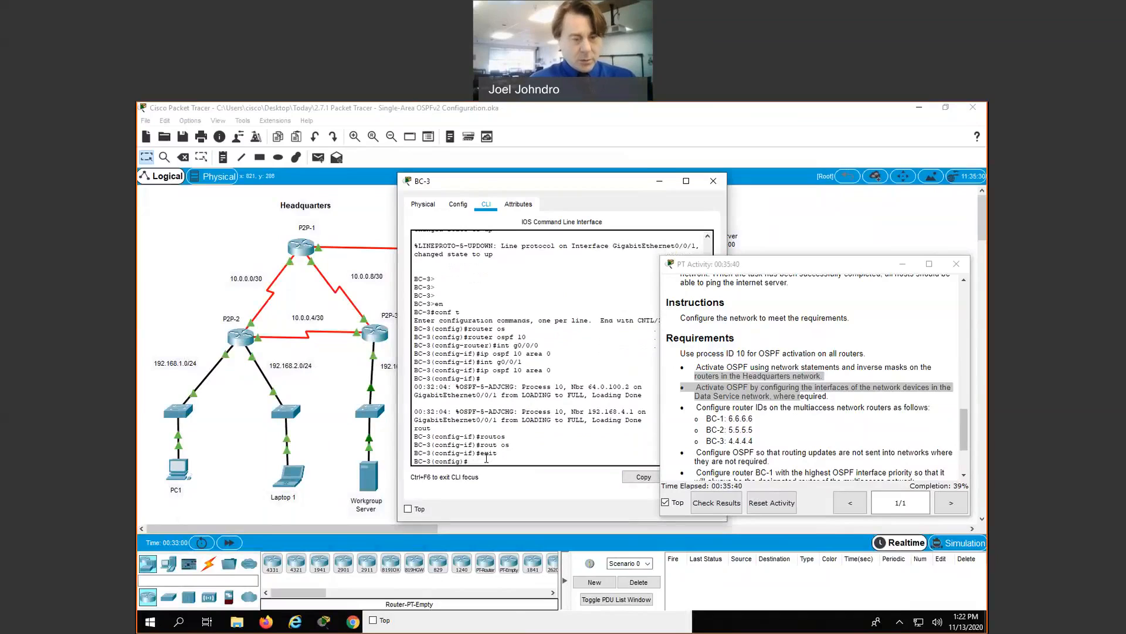
Step: Set BC-3's router ID to 4.4.4.4 under OSPF process 10 and minimize its window
{"action": "type", "text": "router"}
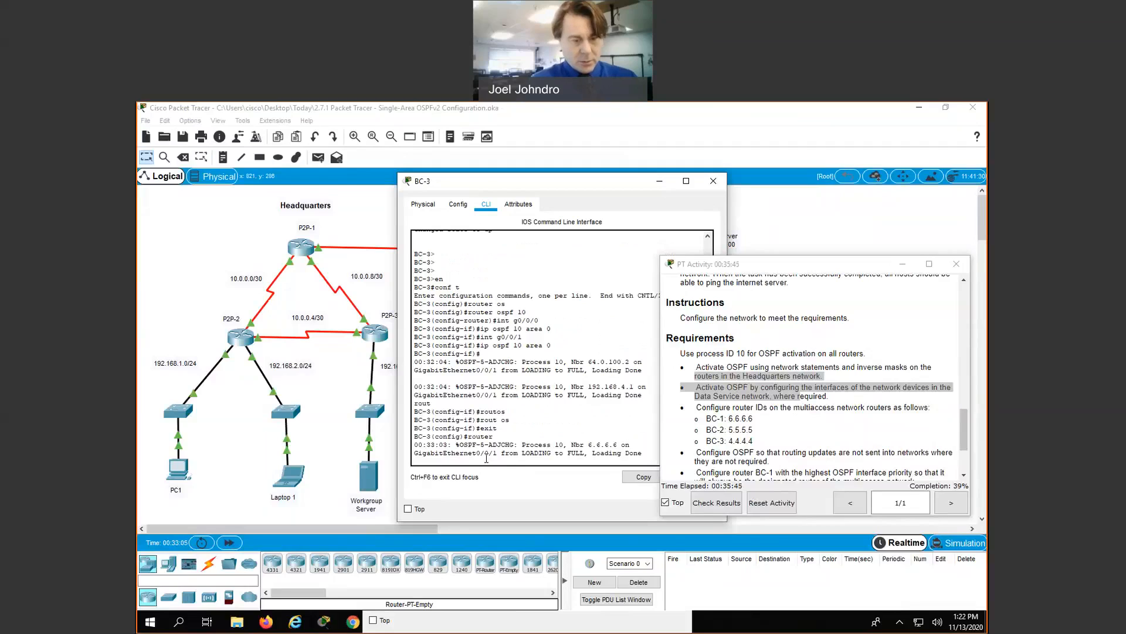
{"action": "type", "text": " os"}
{"action": "key", "text": "Tab"}
{"action": "type", "text": "10"}
{"action": "key", "text": "Return"}
{"action": "type", "text": "route"}
{"action": "key", "text": "Tab"}
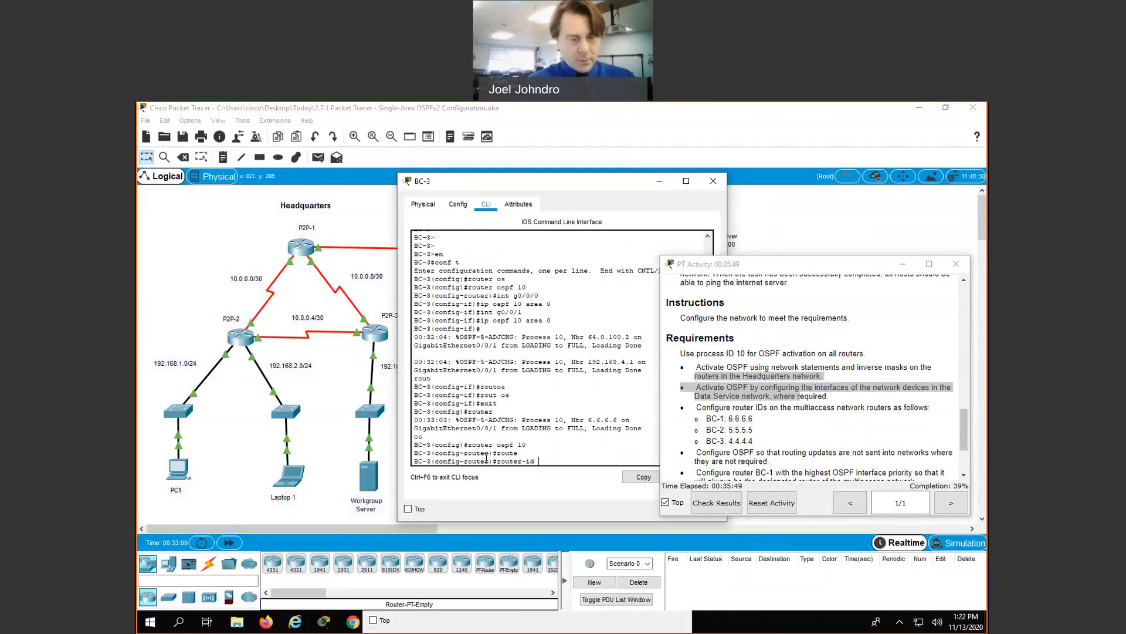
{"action": "type", "text": "4.4.4"}
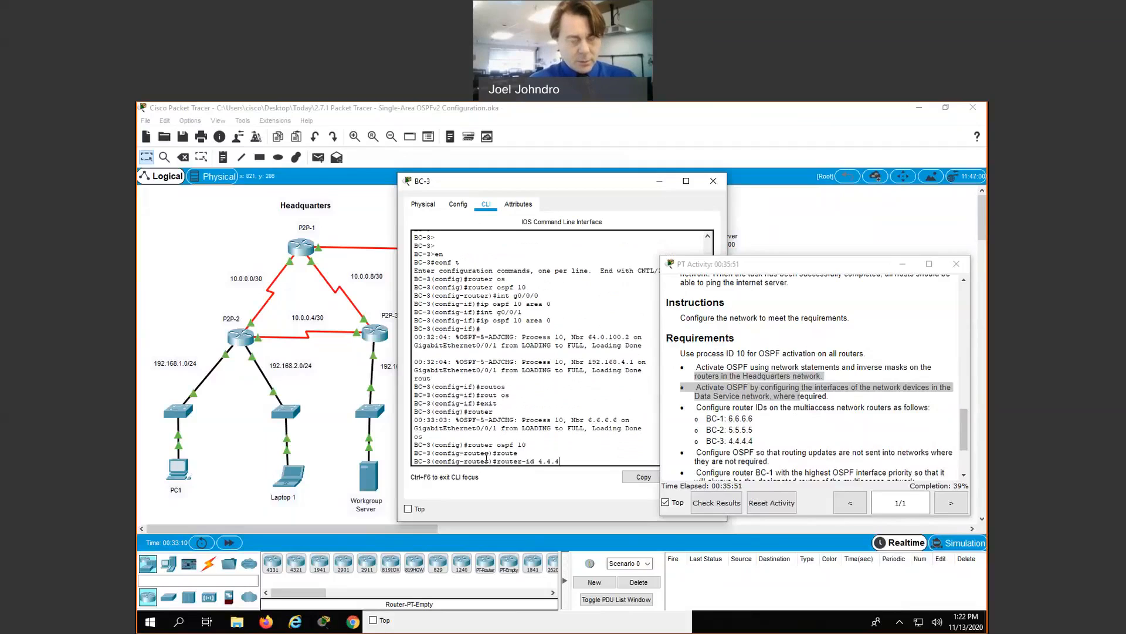
{"action": "type", "text": ".4.4"}
{"action": "key", "text": "Return"}
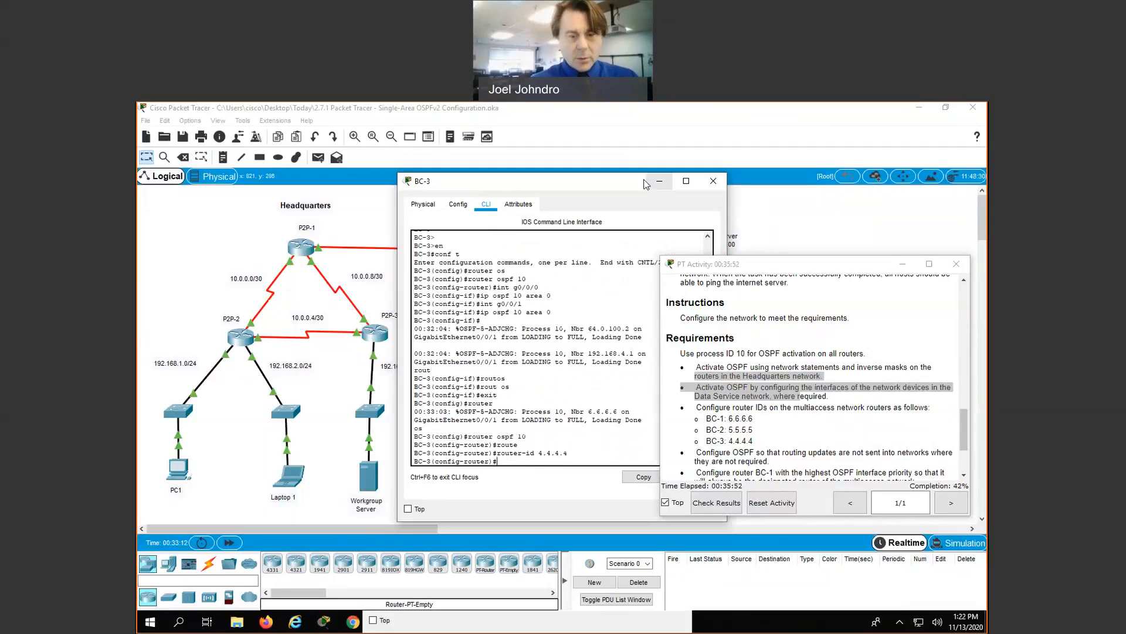
{"action": "left_click", "coordinate": [658, 181]}
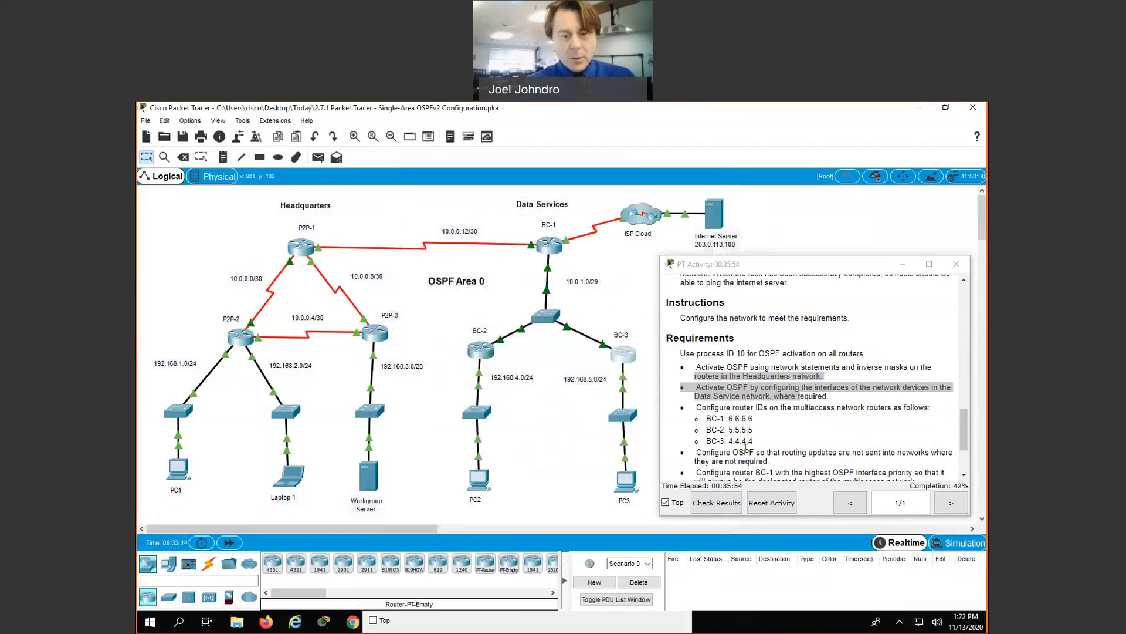
Step: Reopen BC-2's command line, leave interface mode and set the router ID to 5.5.5.5 under OSPF process 10
{"action": "left_click", "coordinate": [492, 354]}
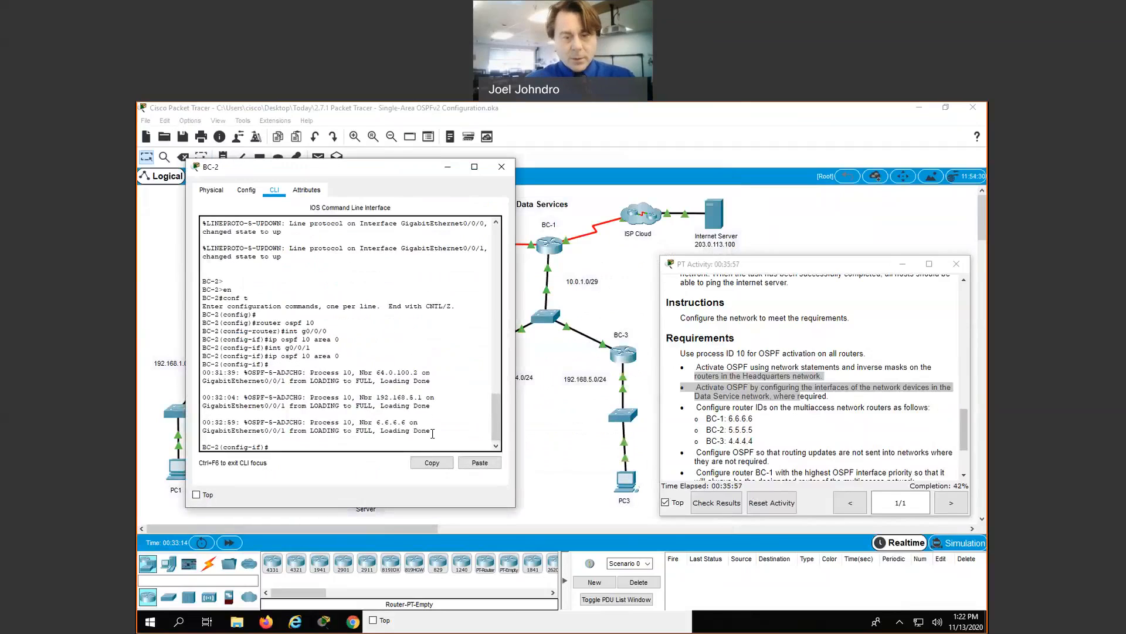
{"action": "key", "text": "Return"}
{"action": "key", "text": "Return"}
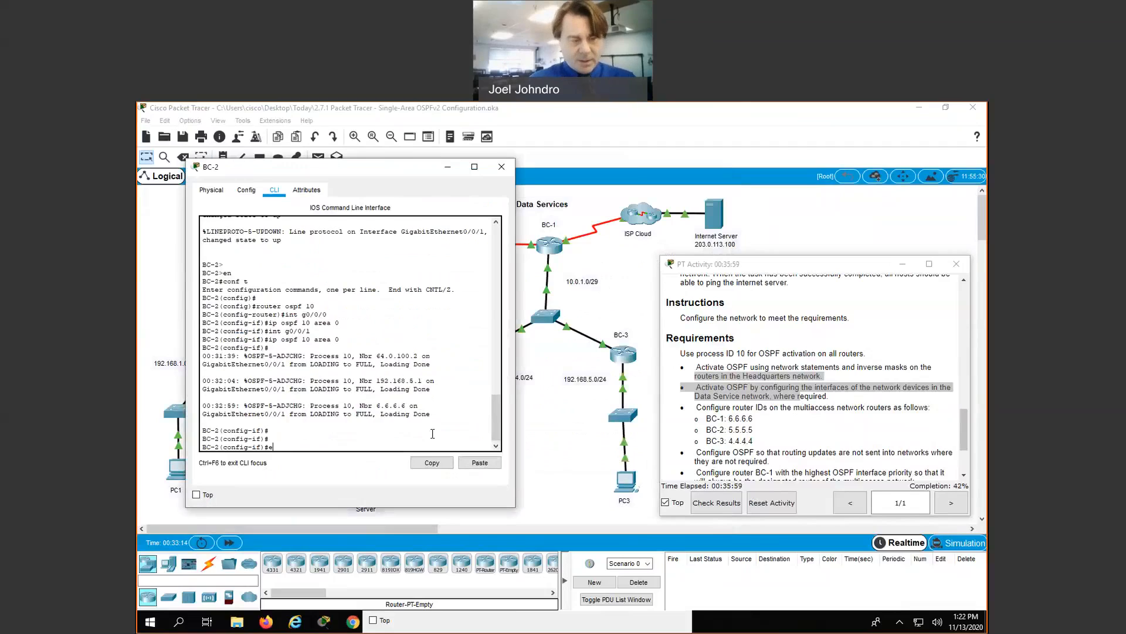
{"action": "type", "text": "exit"}
{"action": "key", "text": "Return"}
{"action": "type", "text": "router ospf 10"}
{"action": "key", "text": "Return"}
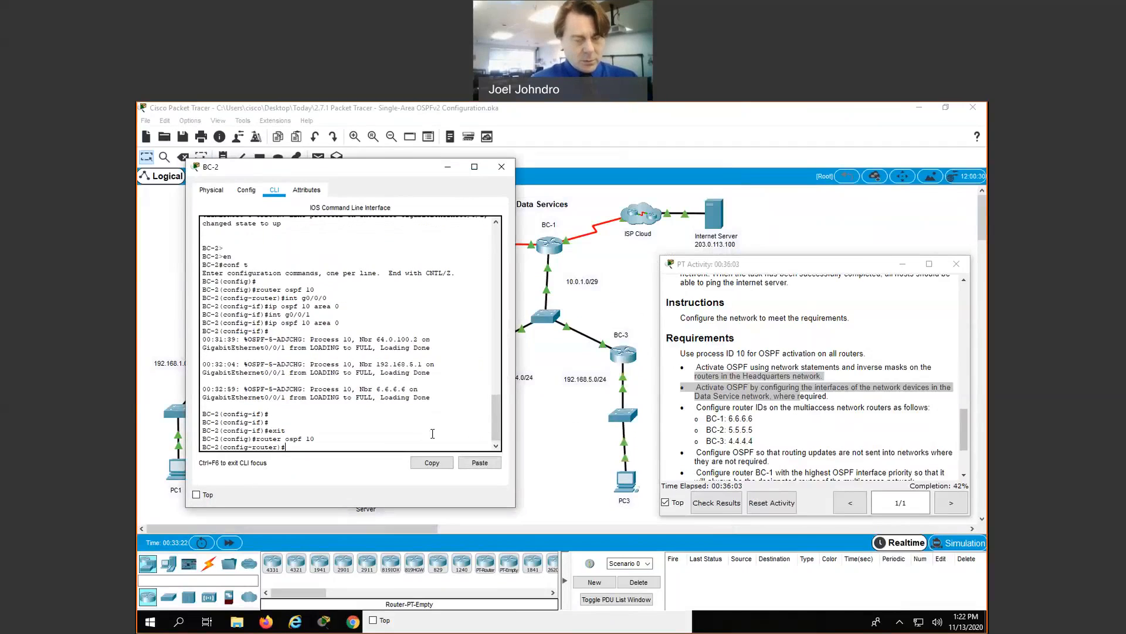
{"action": "type", "text": "router 5.5.5"}
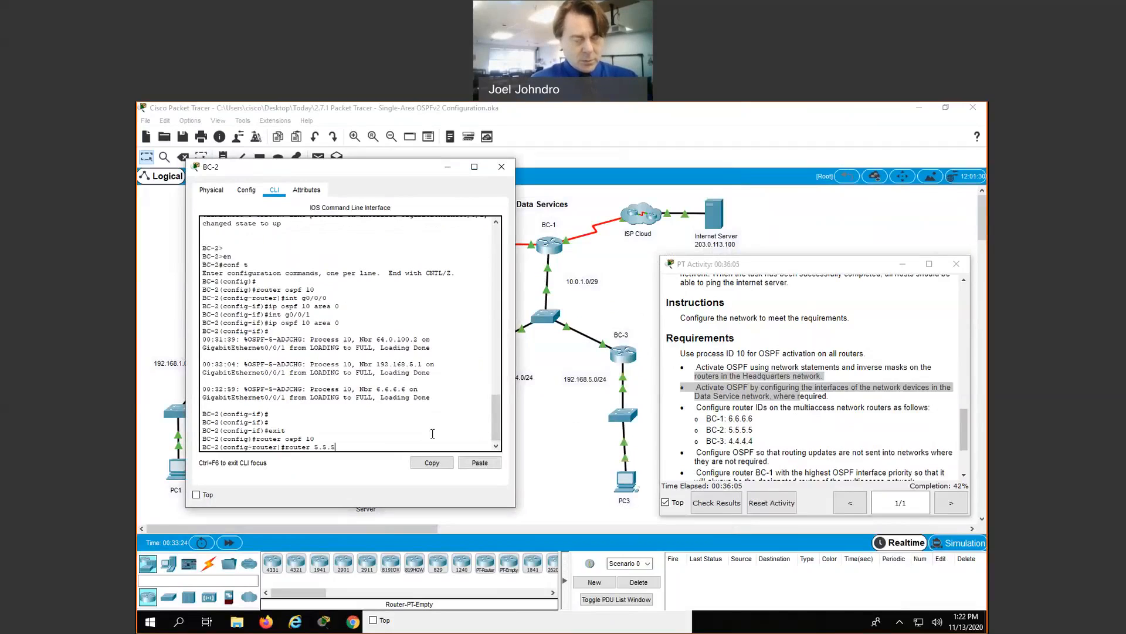
{"action": "type", "text": ".5"}
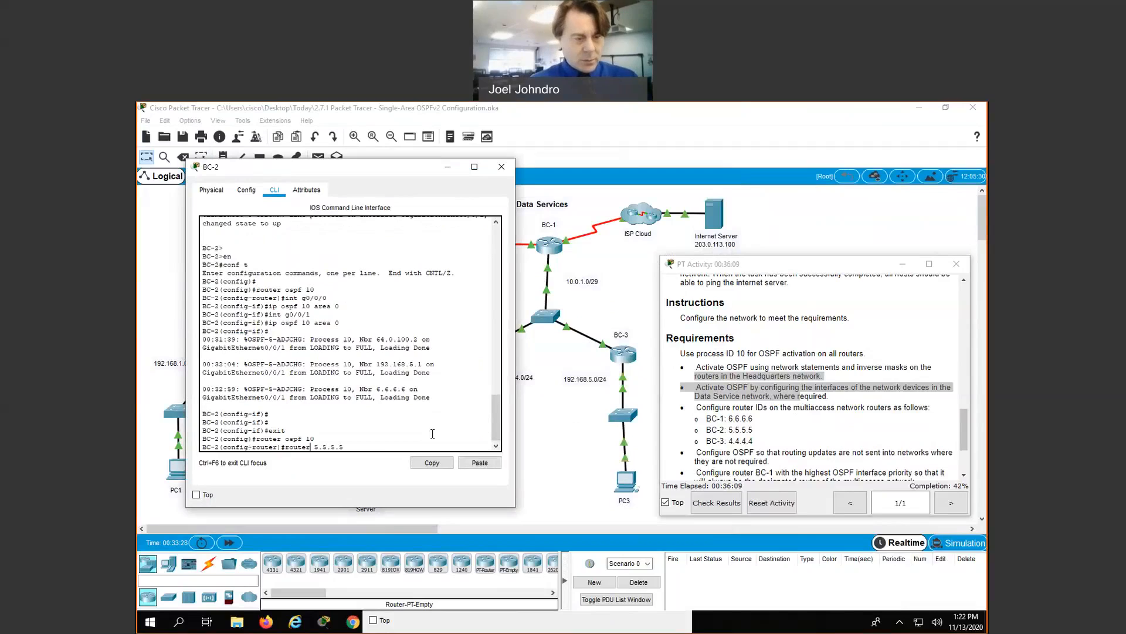
{"action": "type", "text": "-"}
{"action": "key", "text": "Tab"}
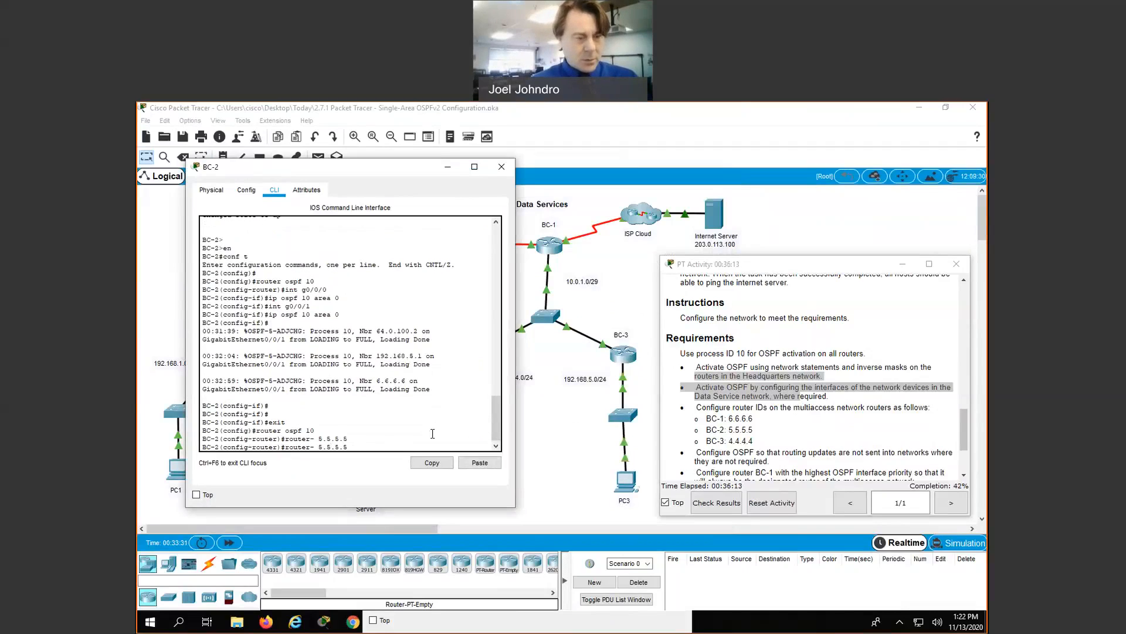
{"action": "type", "text": "id"}
{"action": "key", "text": "Return"}
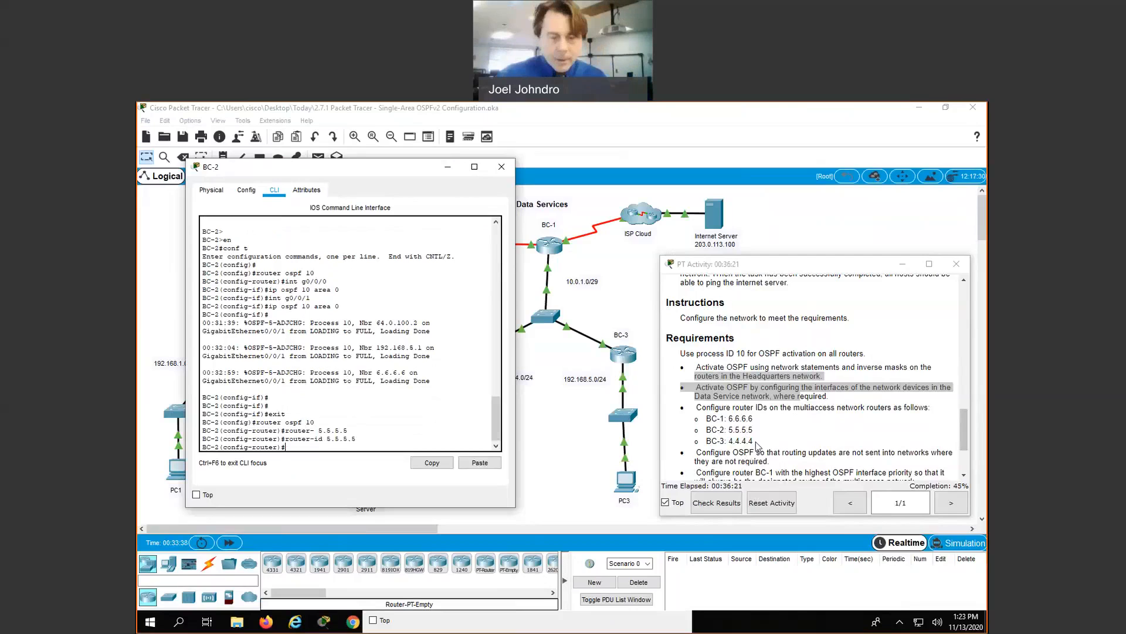
Step: Highlight the OSPF activation and router ID requirements in the activity instructions and close BC-2's window
{"action": "left_click_drag", "start_coordinate": [758, 445], "coordinate": [693, 368]}
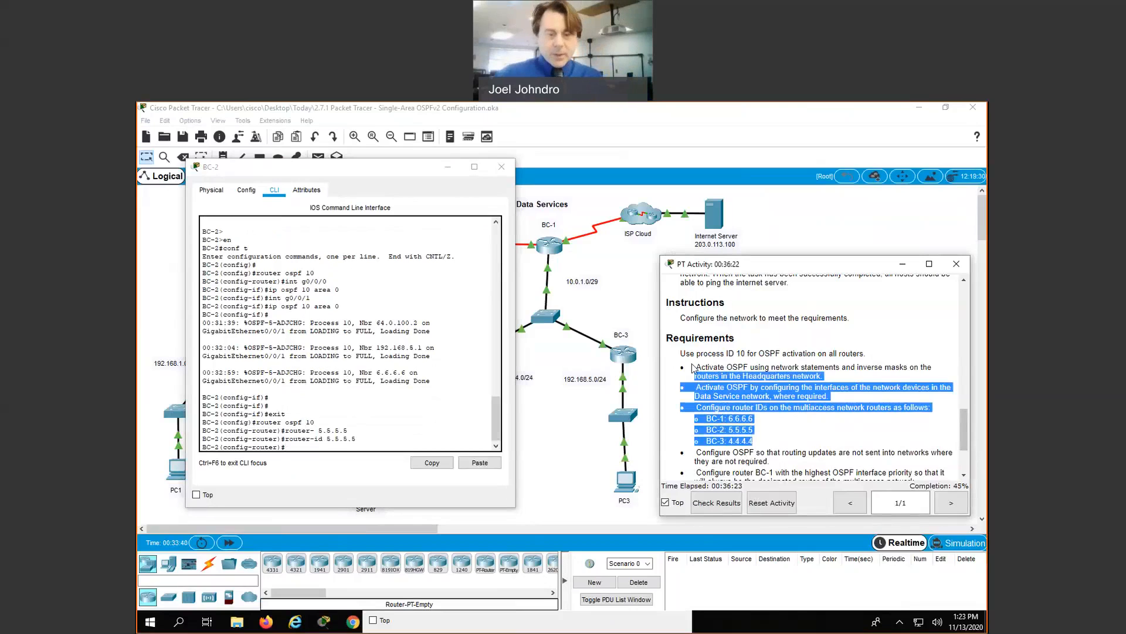
{"action": "left_click", "coordinate": [706, 378]}
{"action": "left_click_drag", "start_coordinate": [696, 367], "coordinate": [767, 441]}
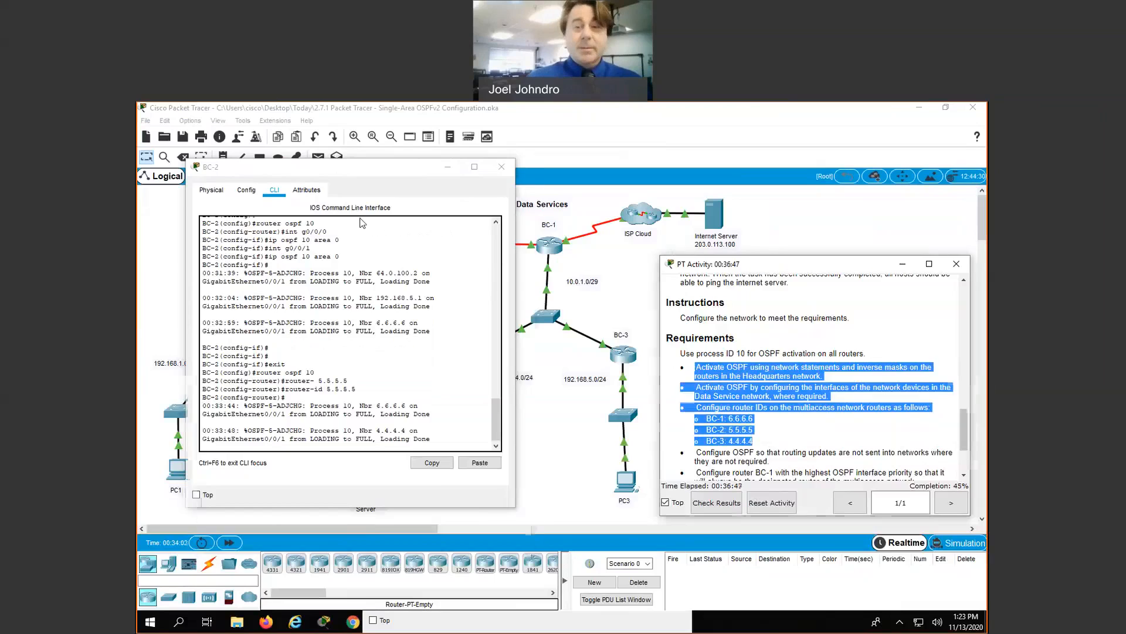
{"action": "left_click_drag", "start_coordinate": [361, 167], "coordinate": [377, 217]}
{"action": "left_click", "coordinate": [517, 218]}
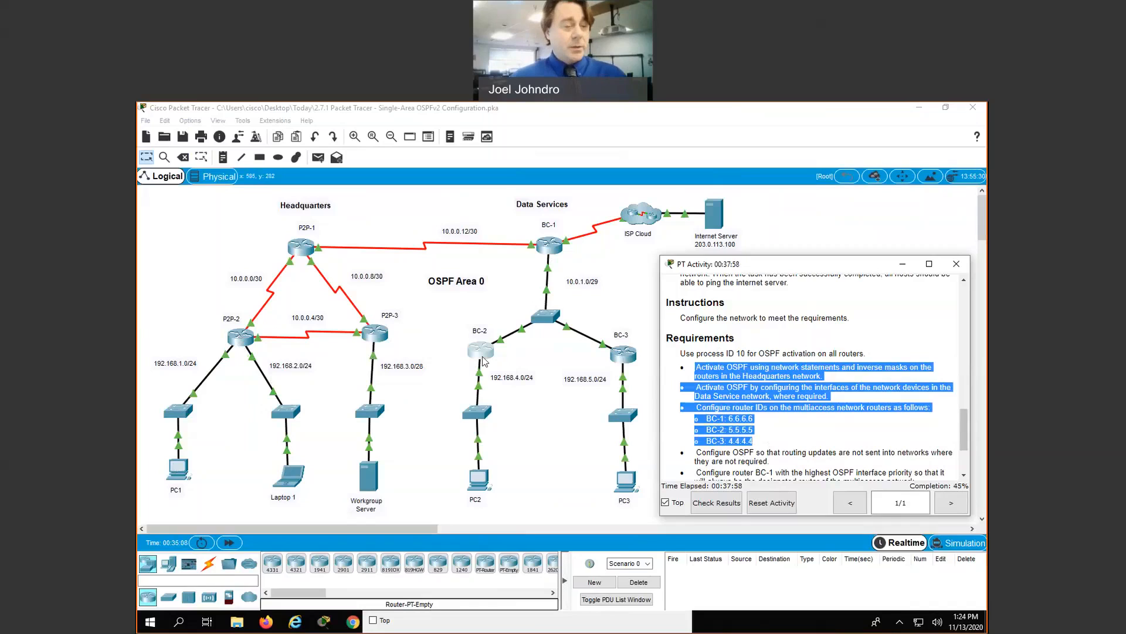
Step: Reopen P2P-2's command line and make interface g0/0/0 passive in its OSPF process
{"action": "left_click", "coordinate": [239, 339]}
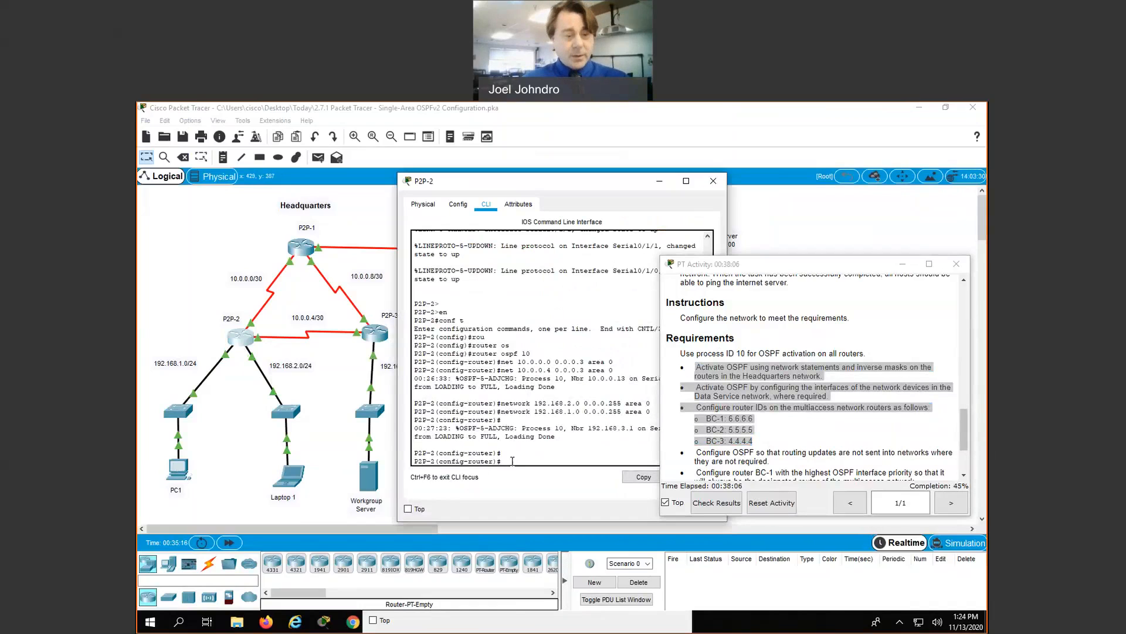
{"action": "type", "text": "p"}
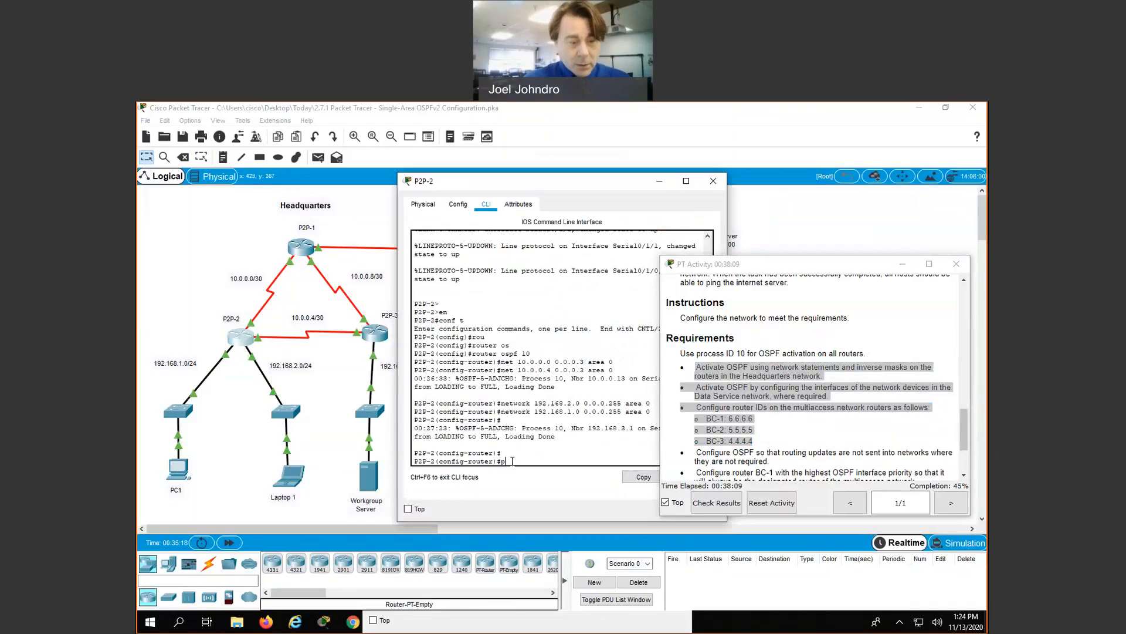
{"action": "type", "text": "ass"}
{"action": "key", "text": "Tab"}
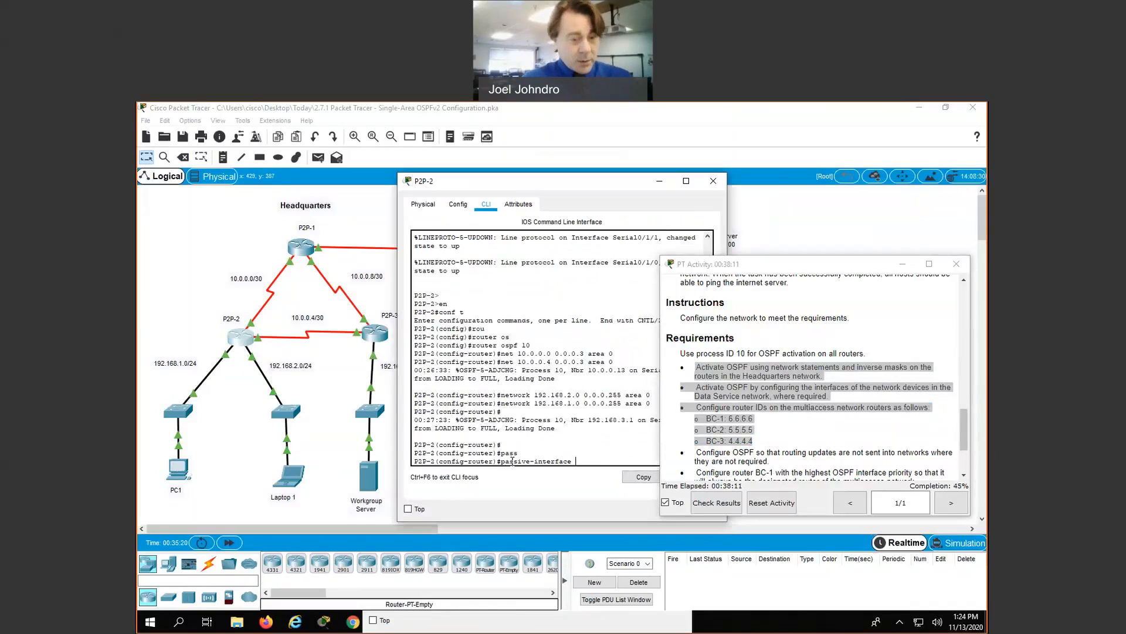
{"action": "type", "text": "g0/0/0"}
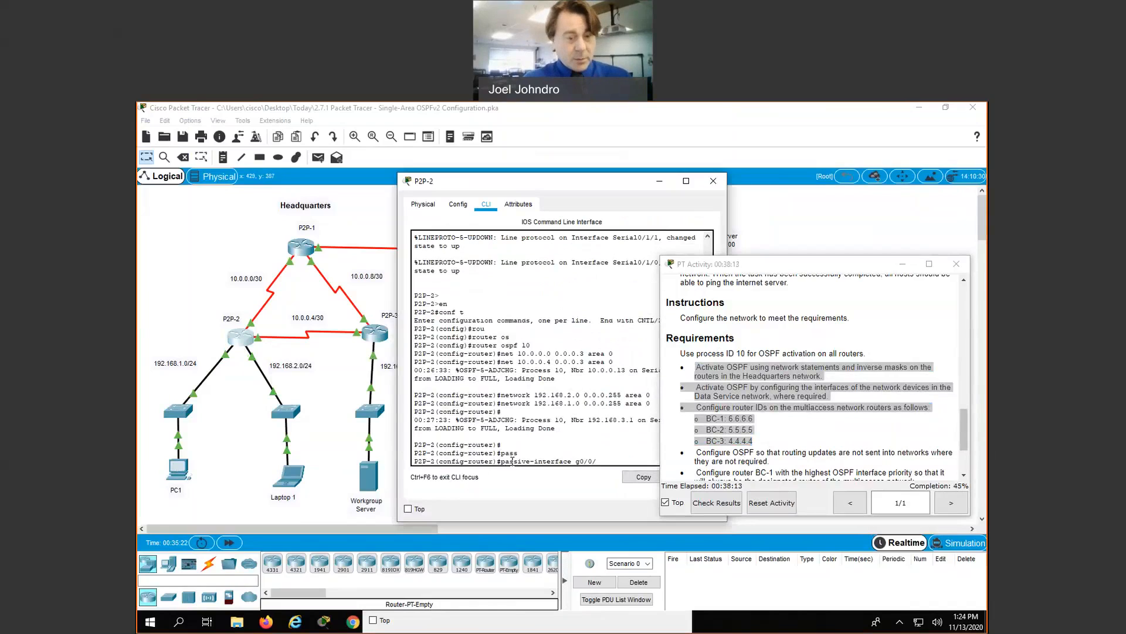
{"action": "key", "text": "Return"}
Step: Make P2P-2's interface g0/0/1 passive in its OSPF process
{"action": "key", "text": "Up"}
{"action": "key", "text": "BackSpace"}
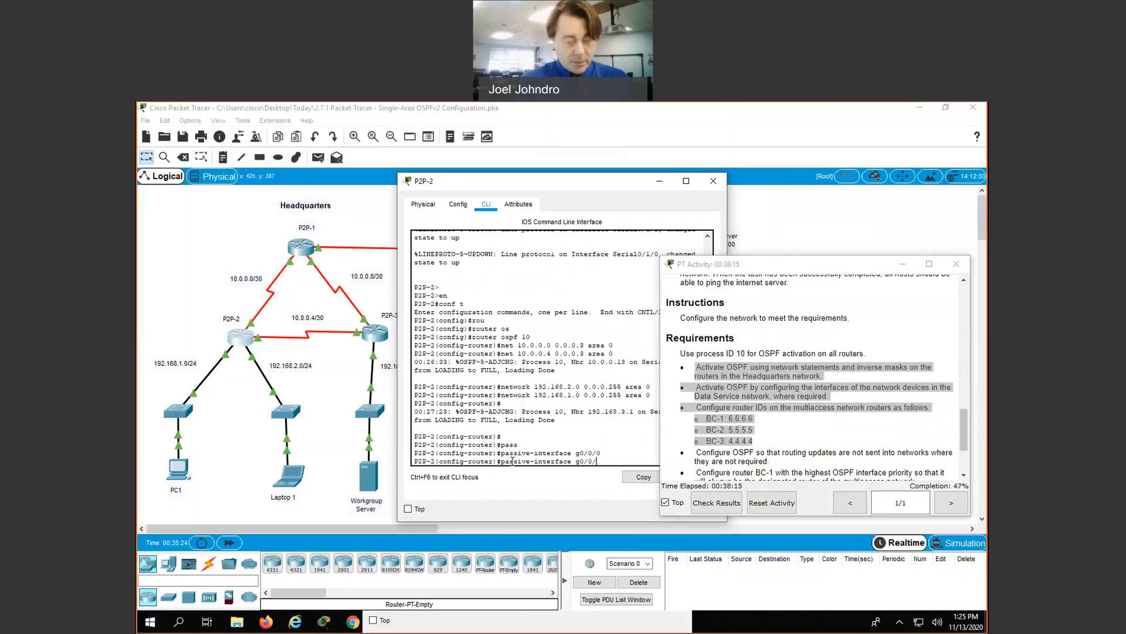
{"action": "type", "text": "1"}
{"action": "key", "text": "Return"}
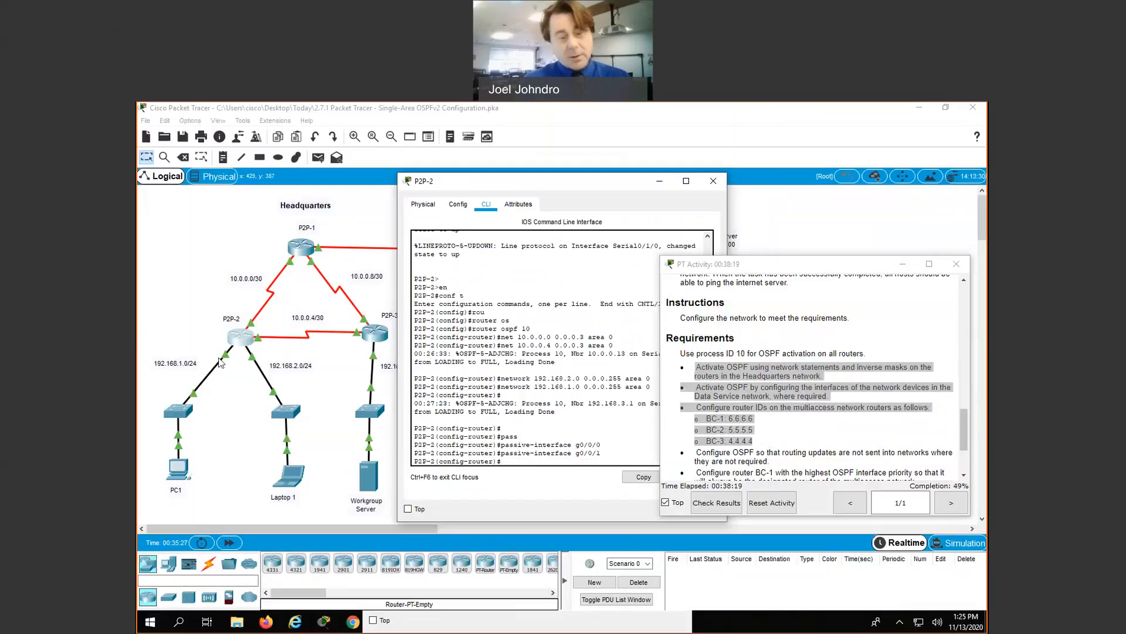
Step: Reopen P2P-3's command line and make interface g0/0/0 passive in its OSPF process
{"action": "left_click", "coordinate": [379, 342]}
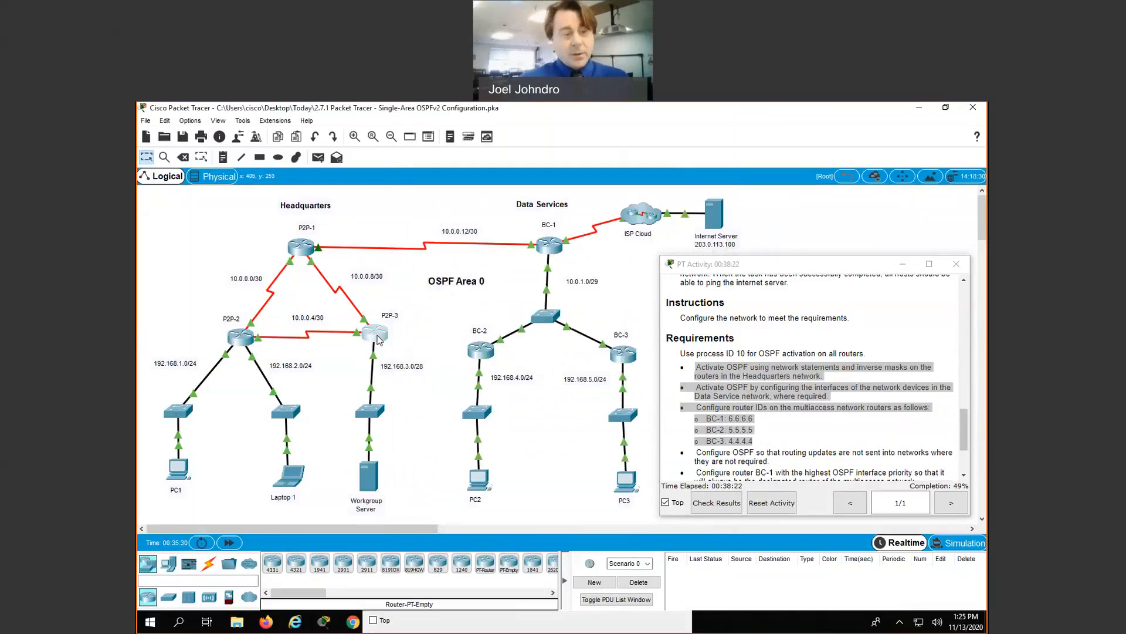
{"action": "left_click", "coordinate": [379, 338]}
{"action": "type", "text": "pass"}
{"action": "key", "text": "Tab"}
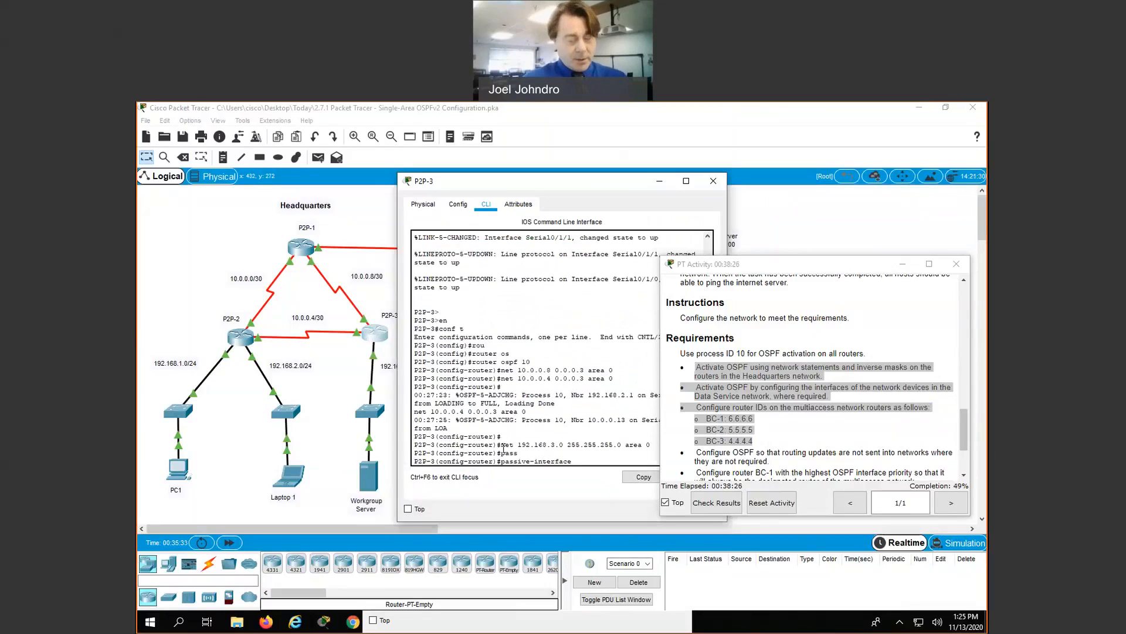
{"action": "type", "text": "g"}
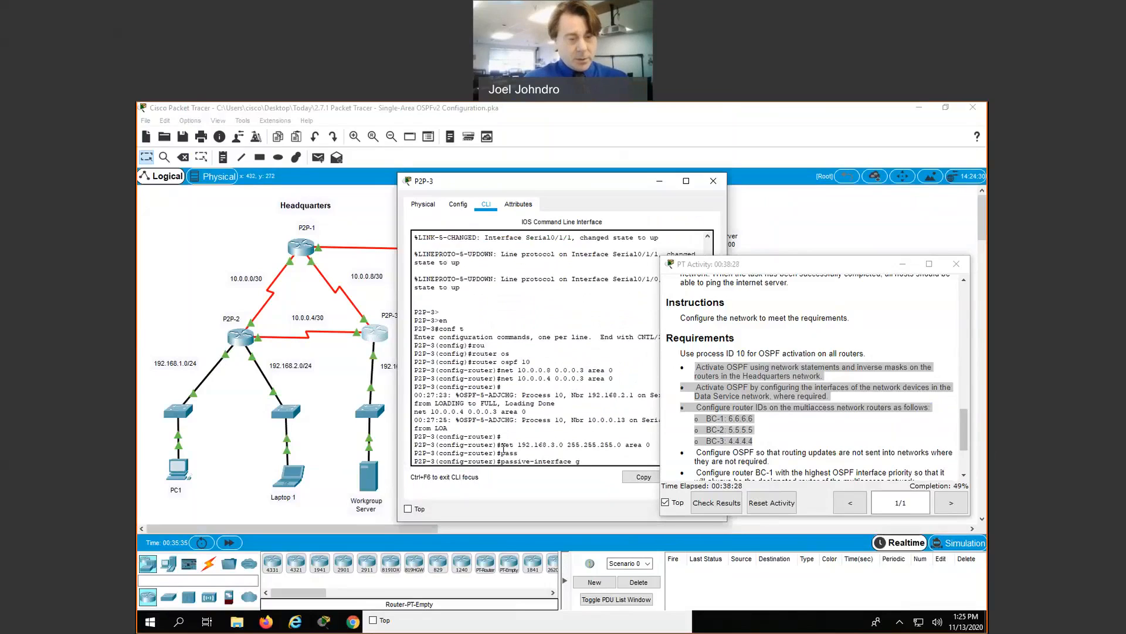
{"action": "type", "text": "0/0/0"}
{"action": "key", "text": "Return"}
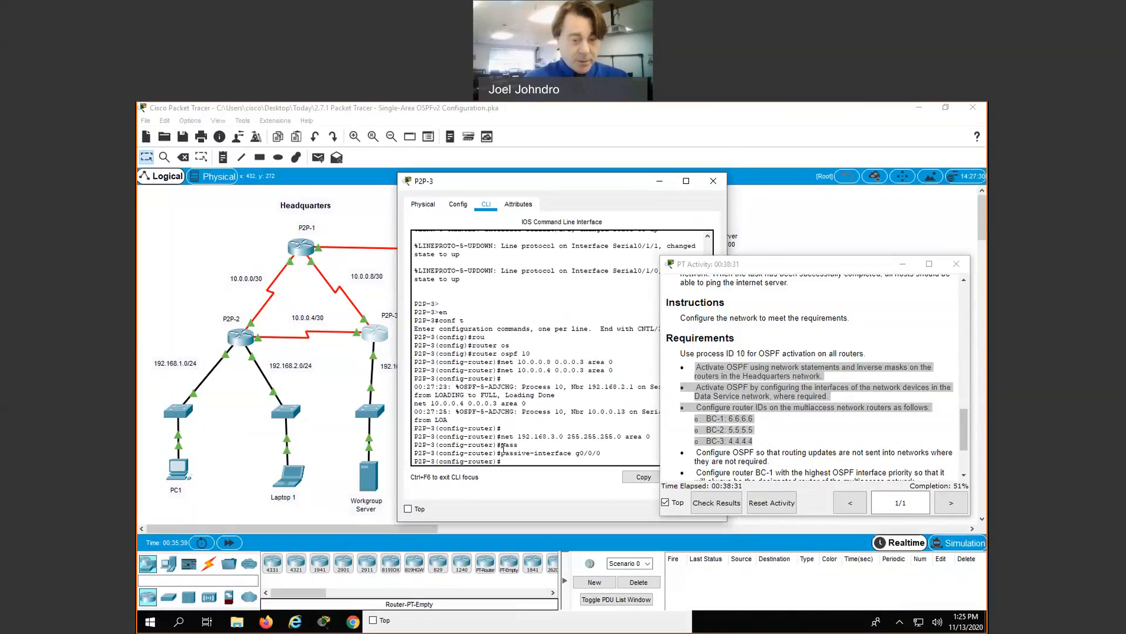
Step: Display the brief IP interface summary on P2P-3 and close its window
{"action": "type", "text": "do sho ip"}
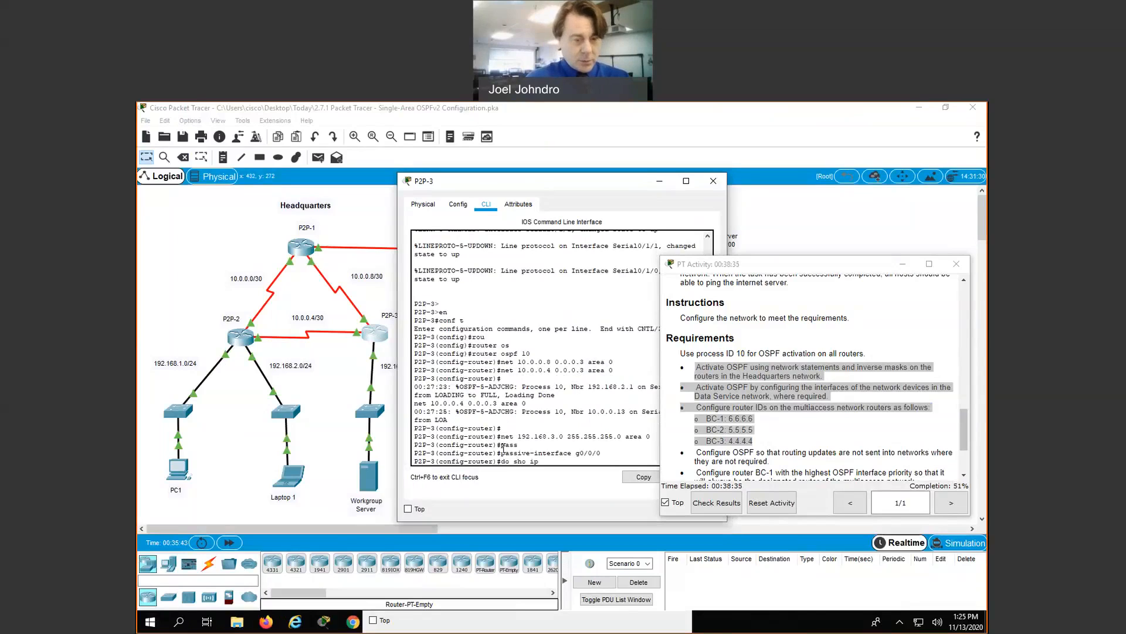
{"action": "type", "text": " int"}
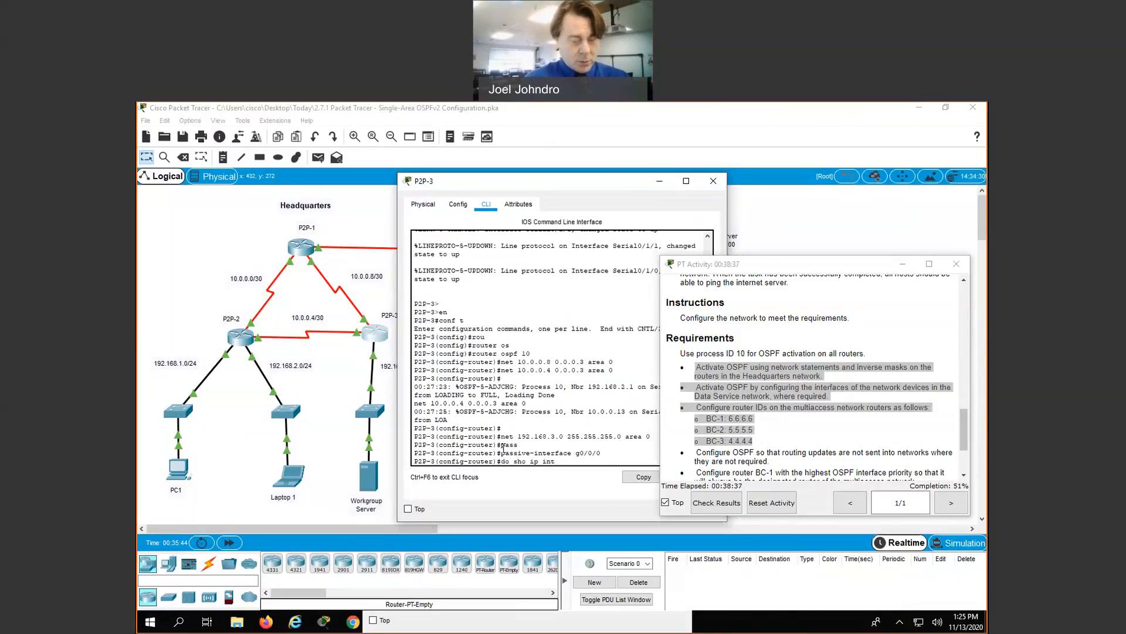
{"action": "type", "text": " b"}
{"action": "type", "text": "r"}
{"action": "key", "text": "Return"}
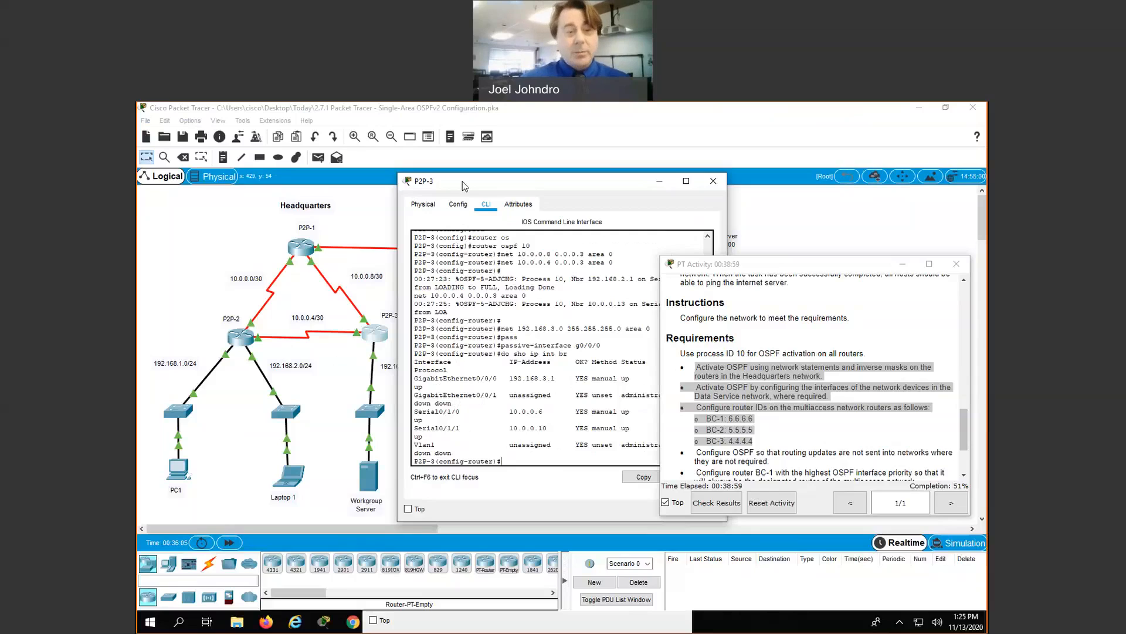
{"action": "left_click", "coordinate": [713, 181]}
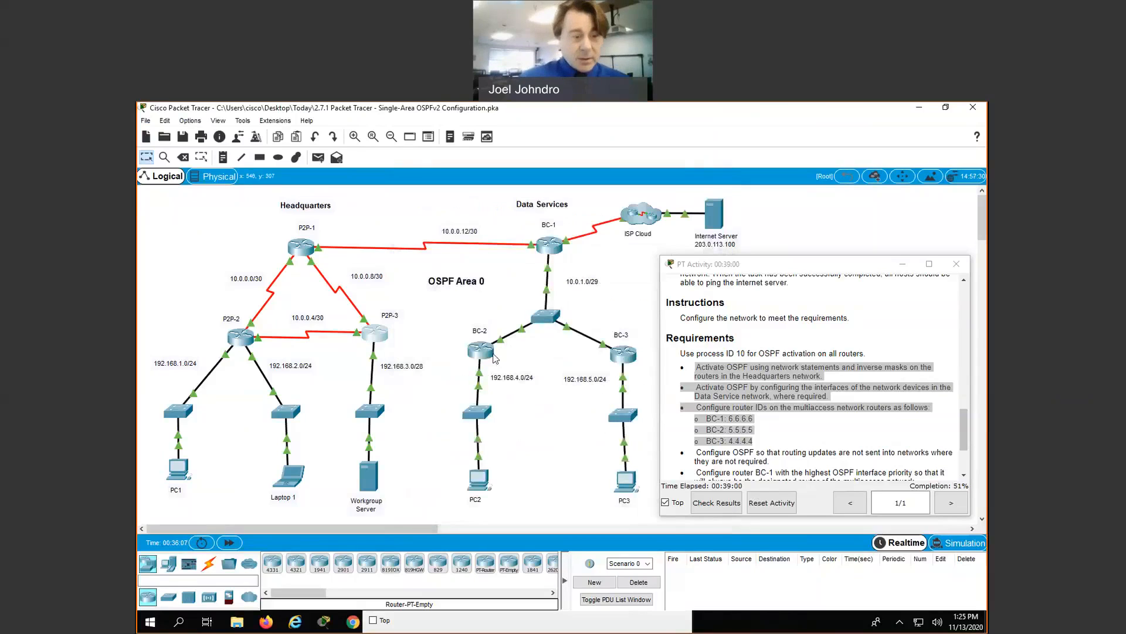
Step: Reopen BC-2's command line and display its brief IP interface summary
{"action": "left_click", "coordinate": [501, 302]}
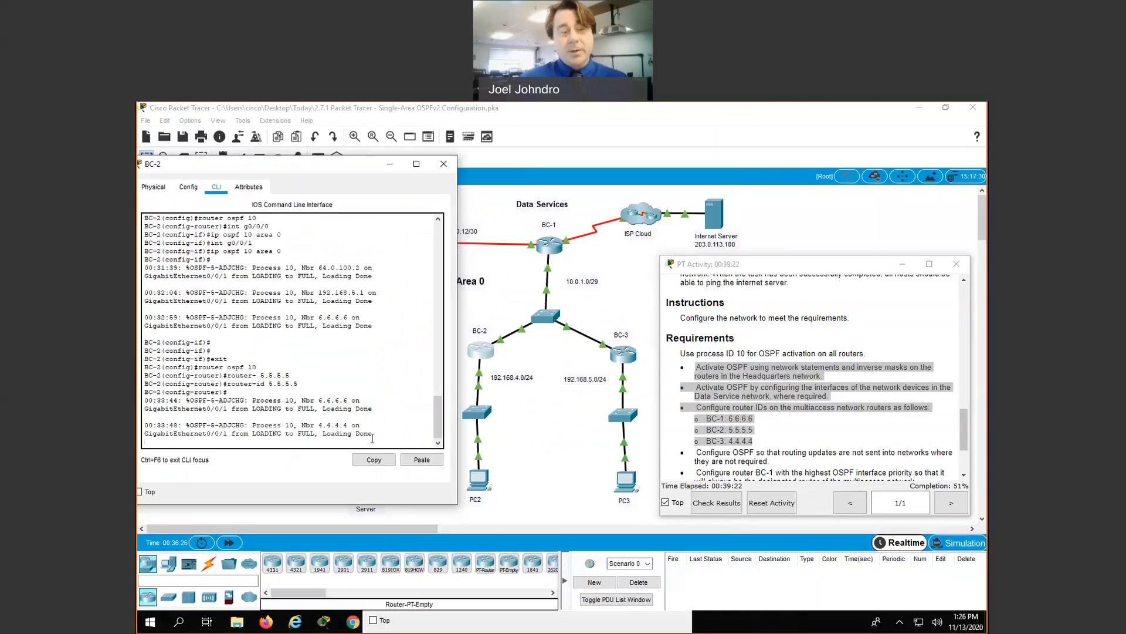
{"action": "key", "text": "Return"}
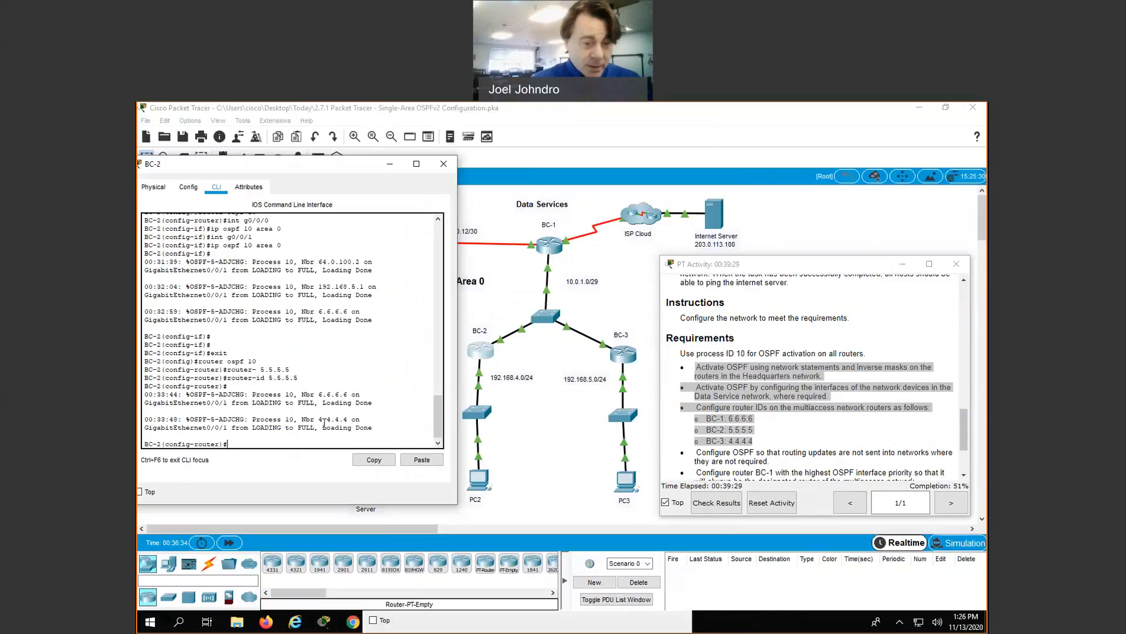
{"action": "type", "text": "do sho ip int br"}
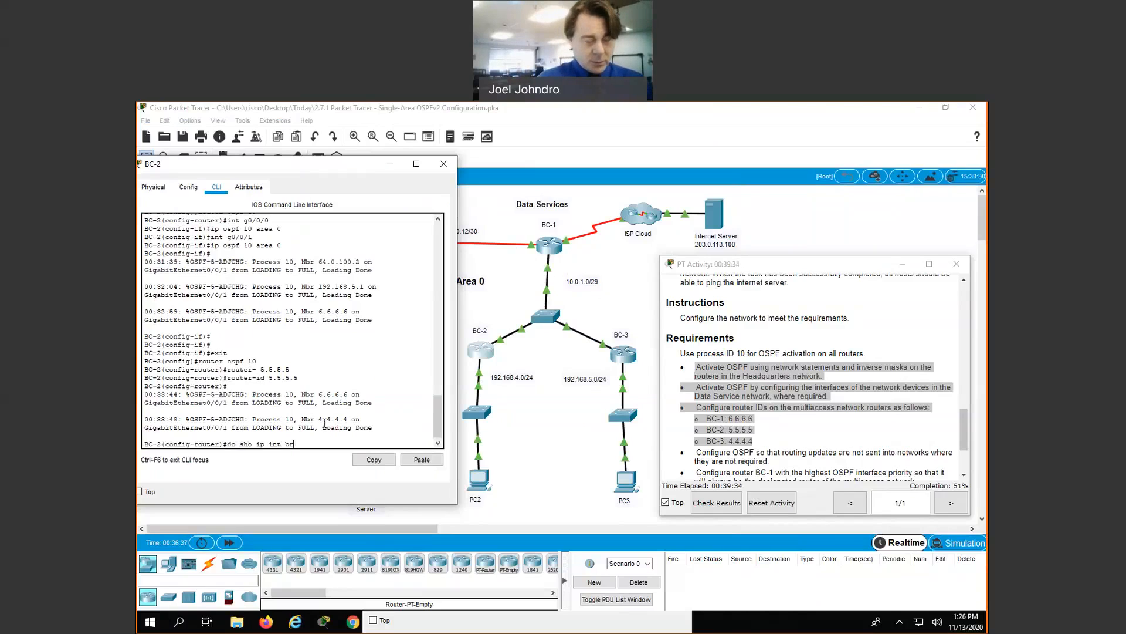
{"action": "key", "text": "Return"}
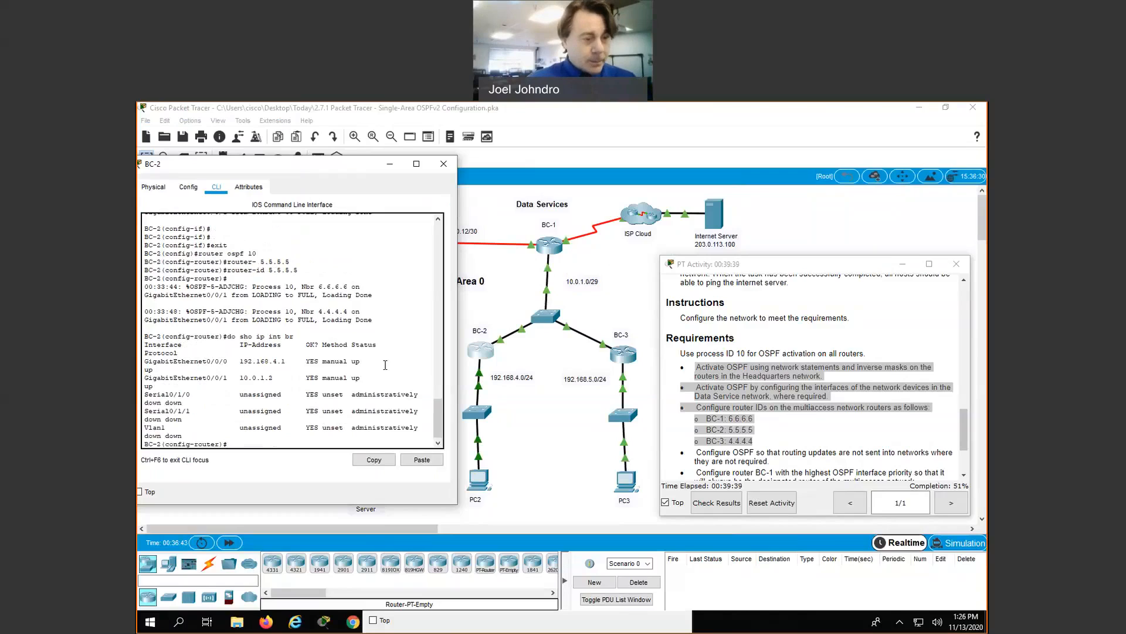
Step: Make BC-2's interface g0/0/0 passive in its OSPF process
{"action": "type", "text": "pass"}
{"action": "key", "text": "Tab"}
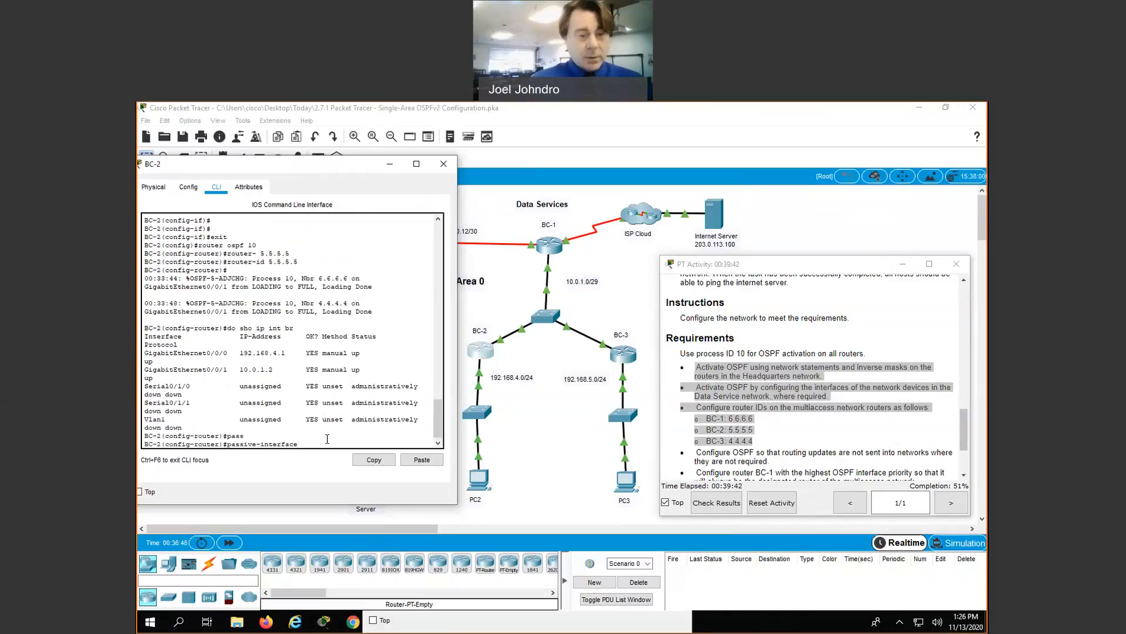
{"action": "type", "text": "g0/0/"}
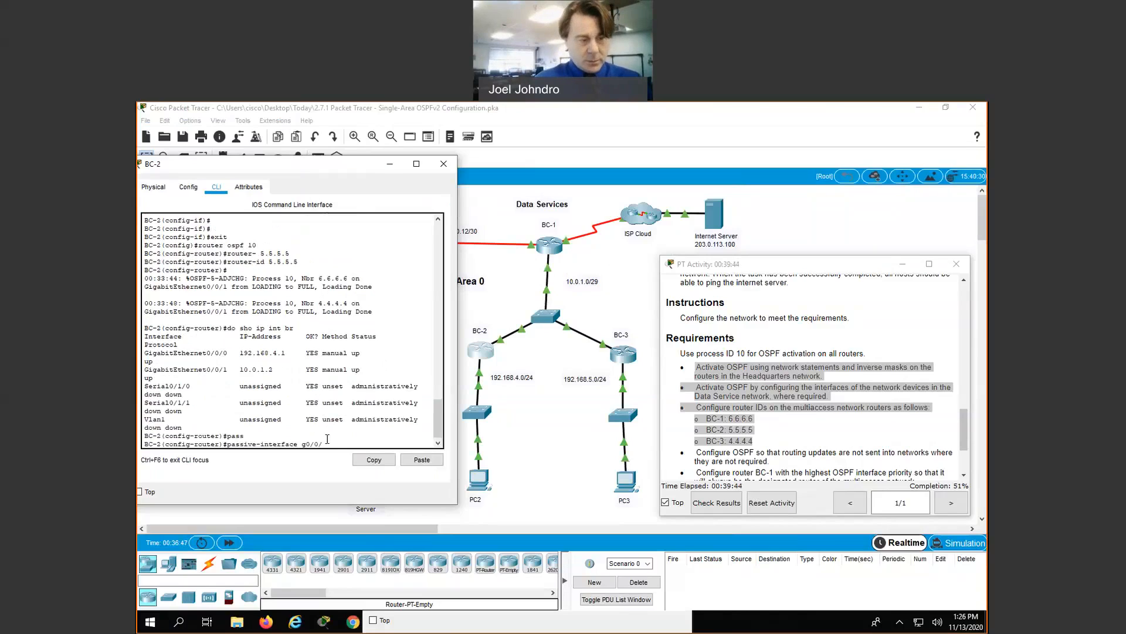
{"action": "type", "text": "0"}
{"action": "key", "text": "Return"}
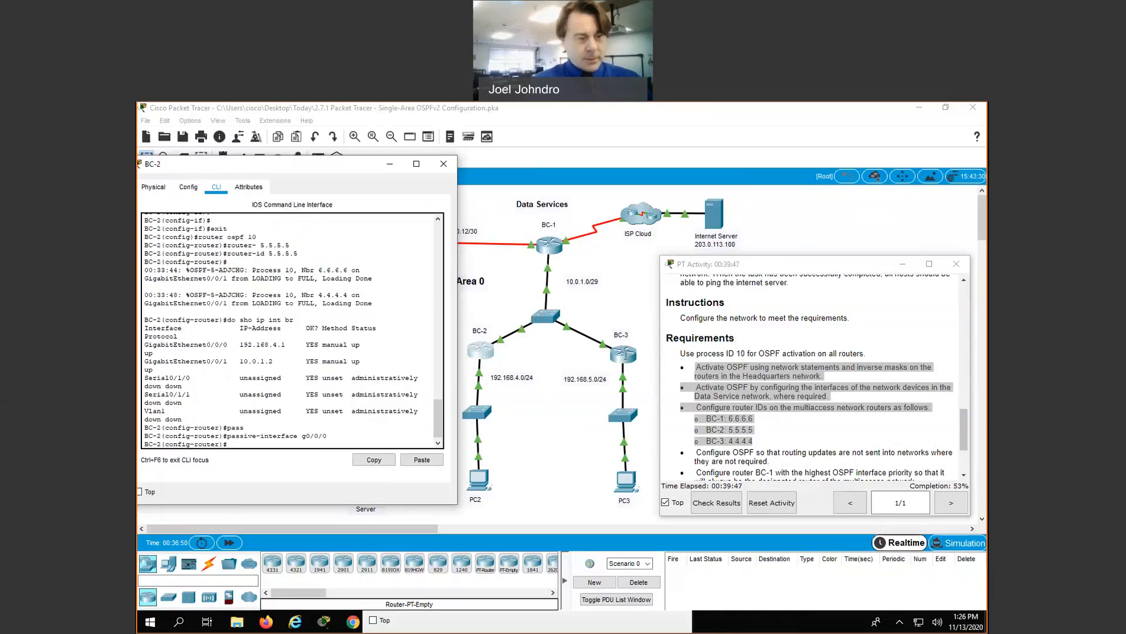
Step: Reopen BC-3's command line and display its brief IP interface summary
{"action": "left_click", "coordinate": [625, 353]}
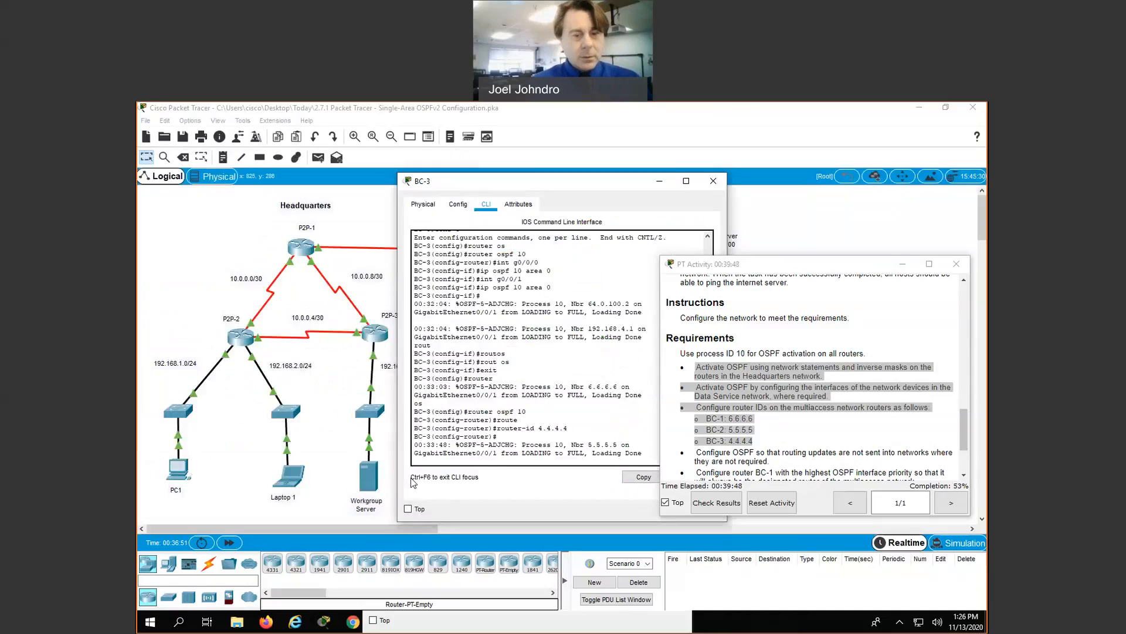
{"action": "left_click_drag", "start_coordinate": [540, 181], "coordinate": [345, 173]}
{"action": "key", "text": "Return"}
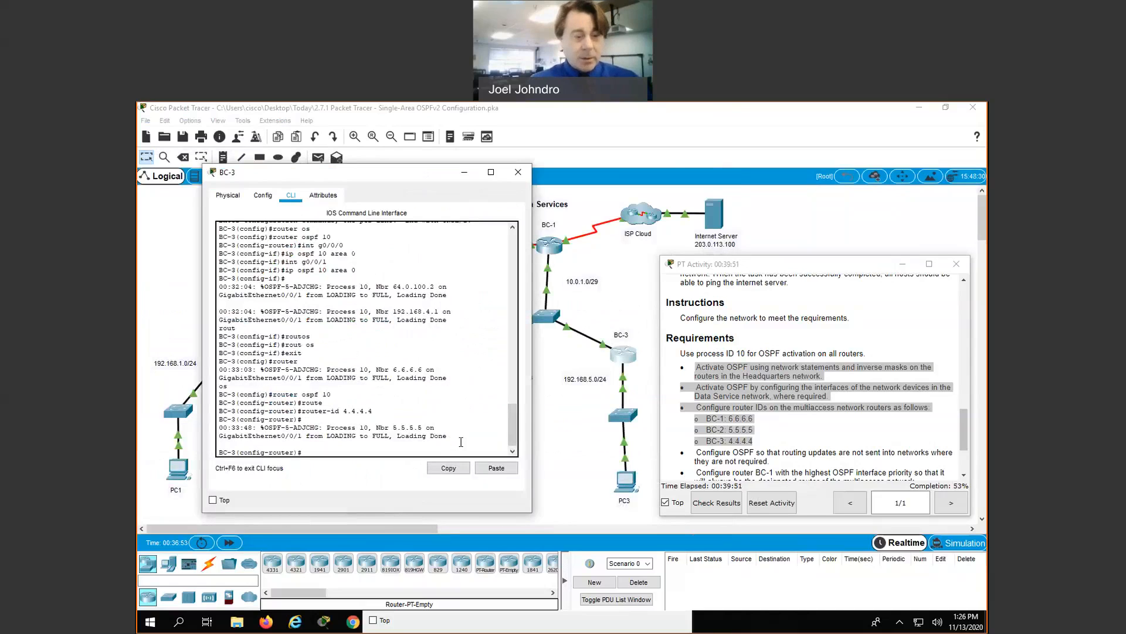
{"action": "type", "text": "do sh"}
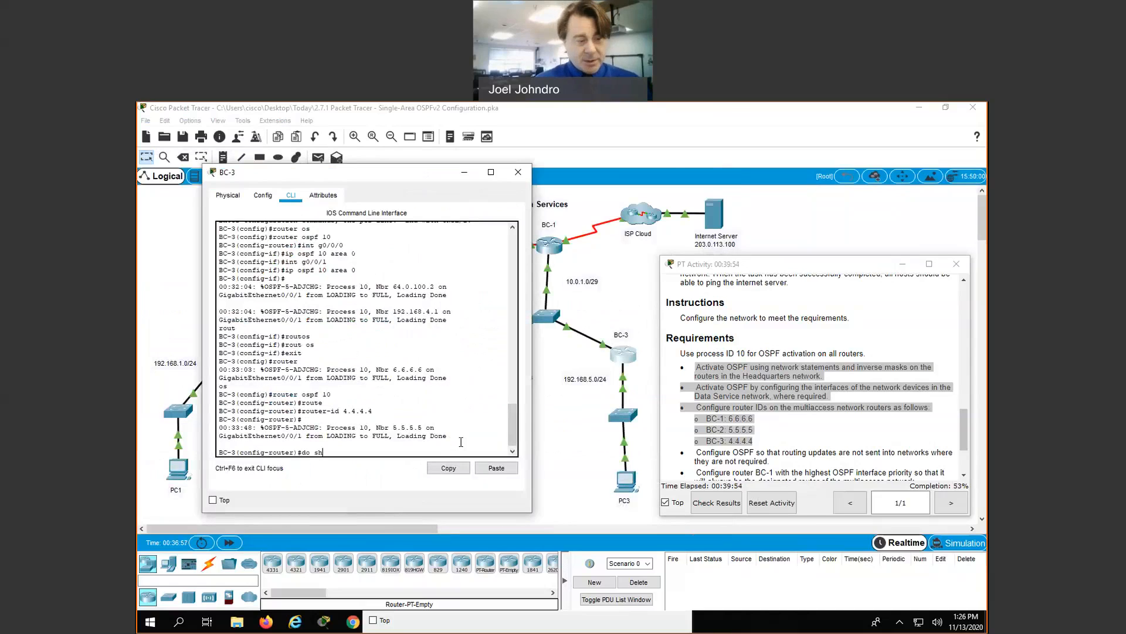
{"action": "type", "text": "o ip int br"}
{"action": "key", "text": "Return"}
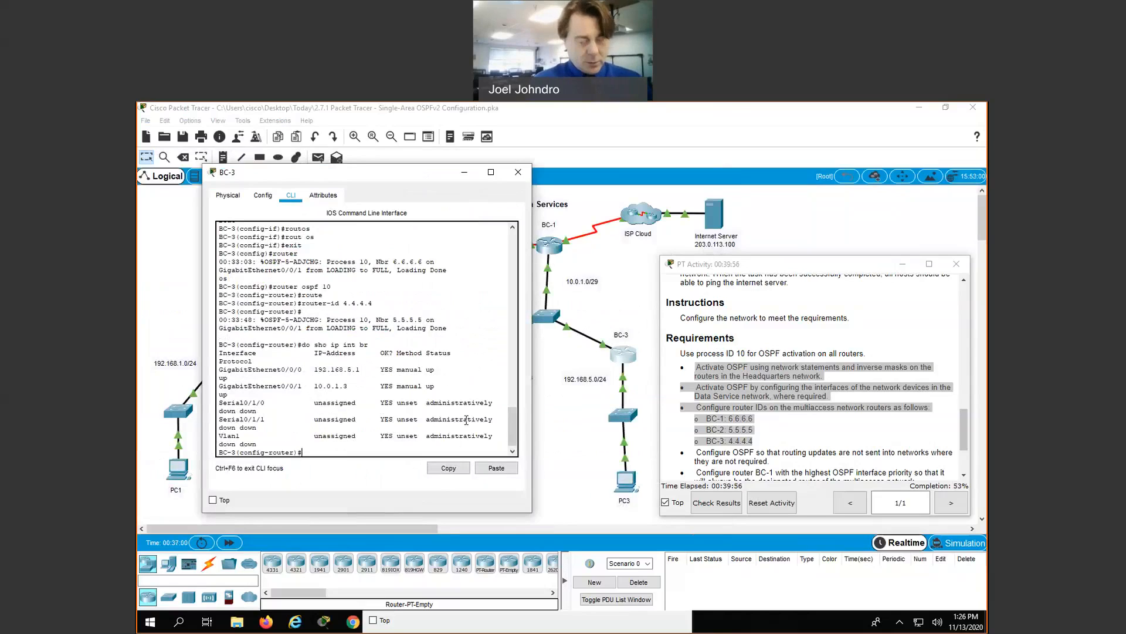
Step: Make BC-3's interface g0/0/0 passive in its OSPF process
{"action": "type", "text": "pass"}
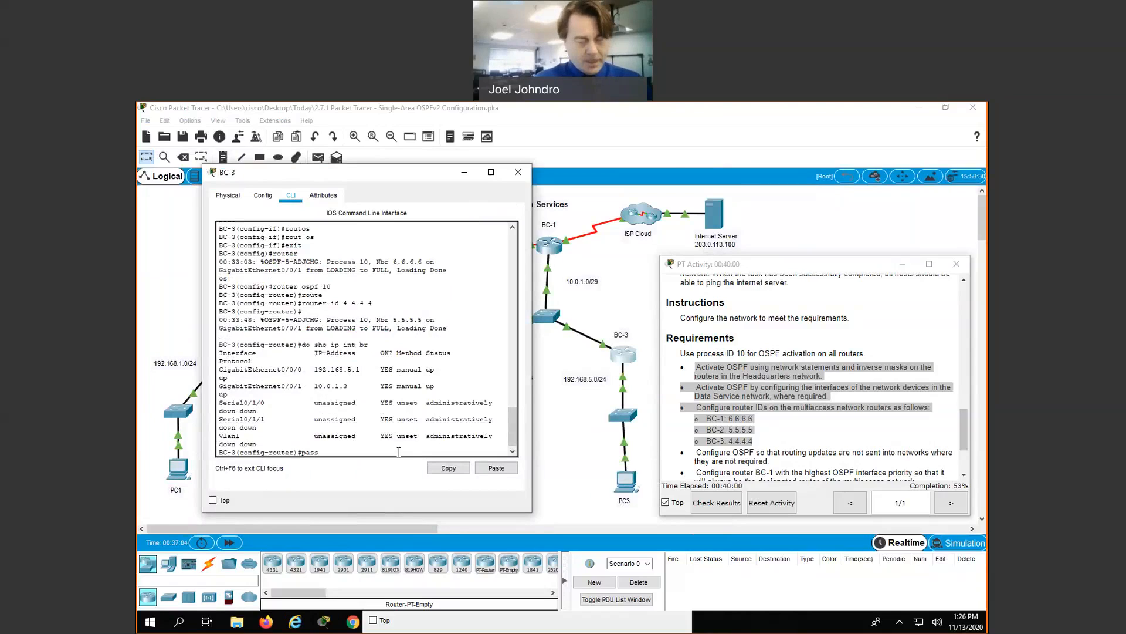
{"action": "key", "text": "Tab"}
{"action": "type", "text": "g0/0/0"}
{"action": "key", "text": "Return"}
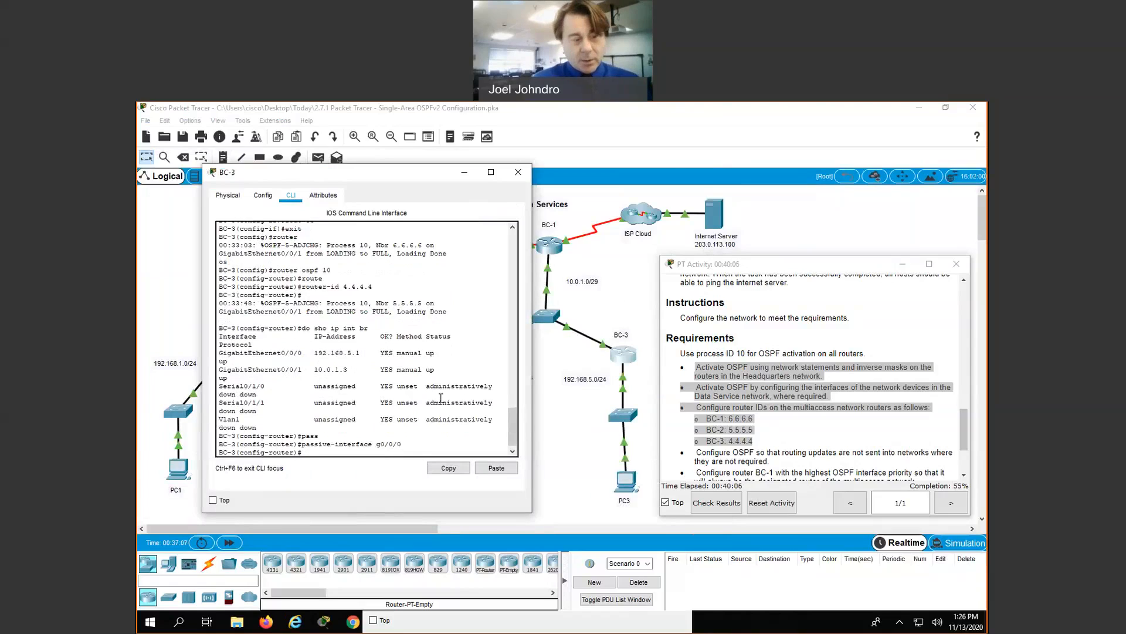
Step: Reopen BC-1's command line and display its brief IP interface summary
{"action": "left_click", "coordinate": [556, 247]}
{"action": "key", "text": "Return"}
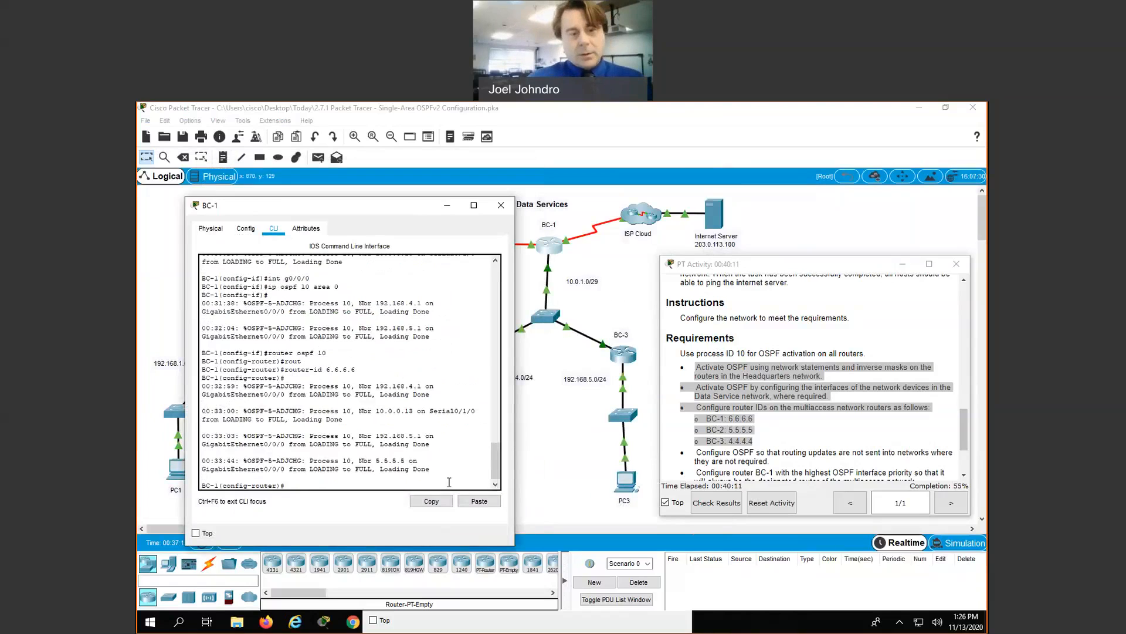
{"action": "key", "text": "Return"}
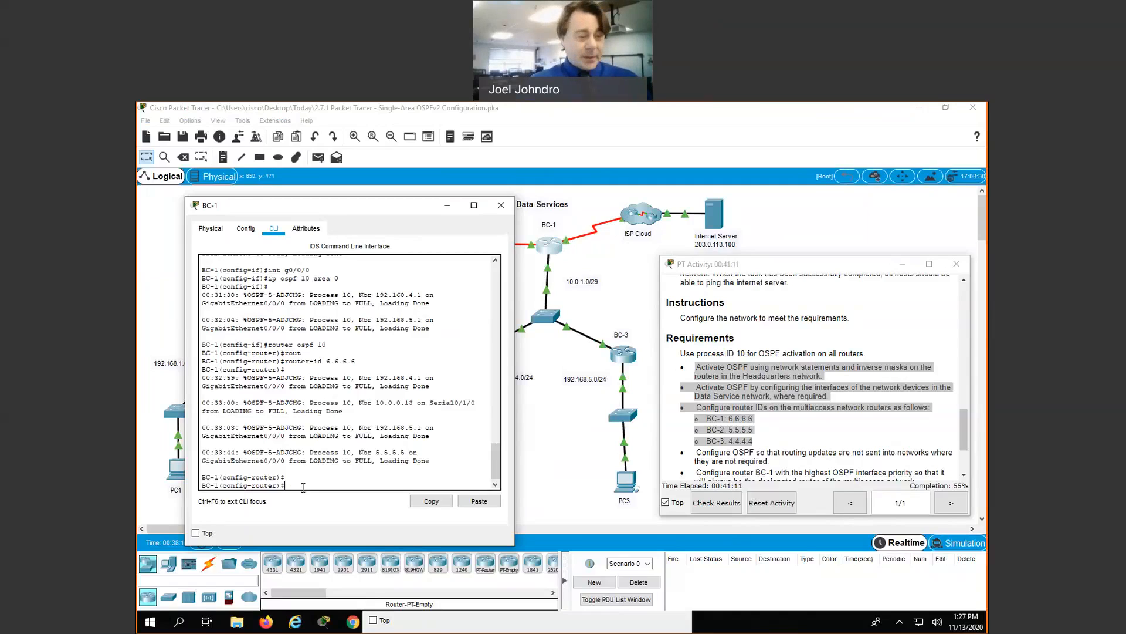
{"action": "type", "text": "do sho i"}
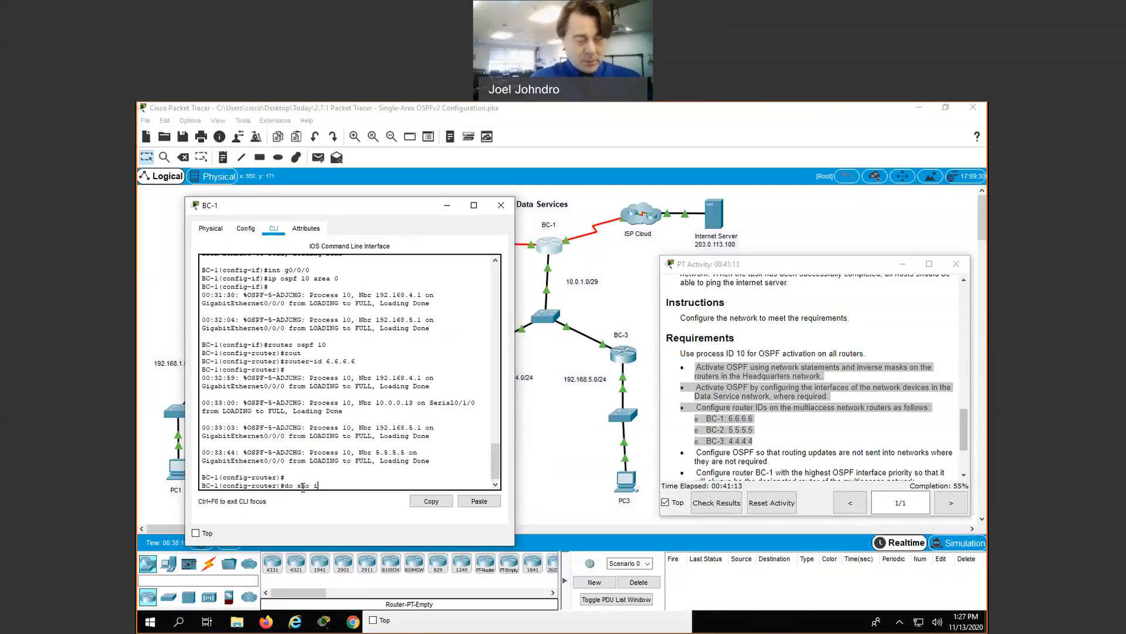
{"action": "type", "text": "p int br"}
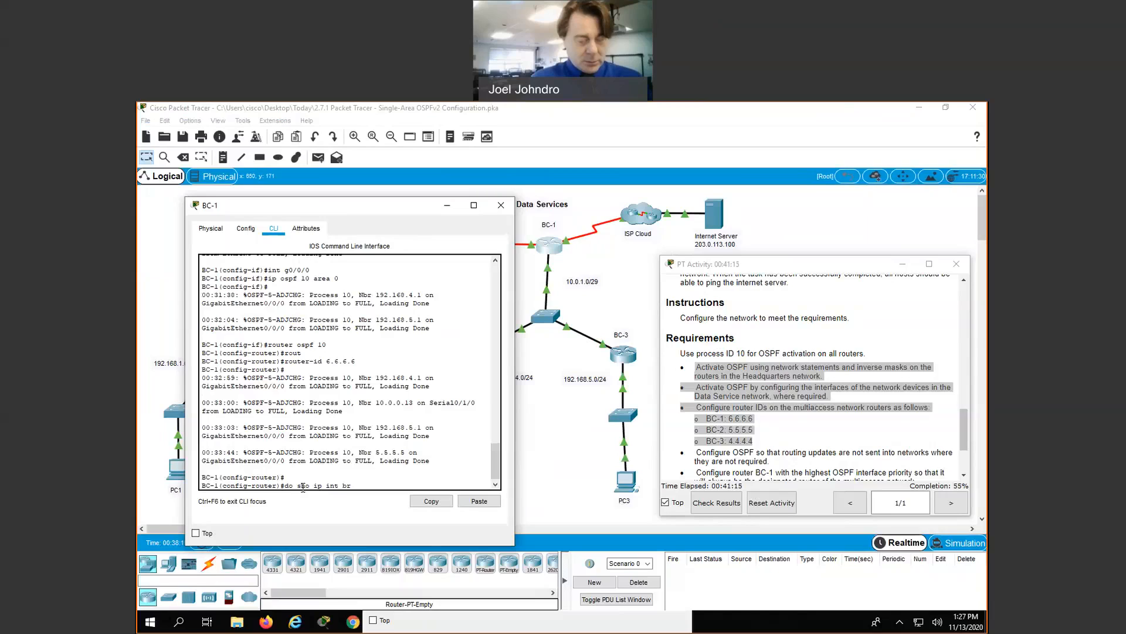
{"action": "key", "text": "Return"}
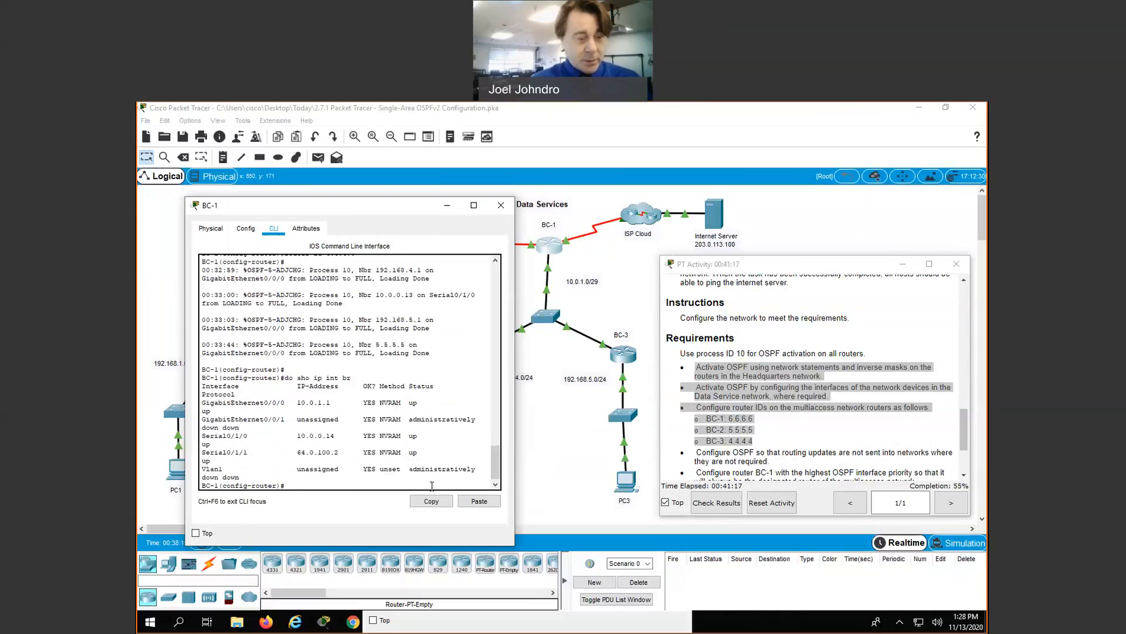
Step: Make BC-1's serial interface 0/1/1 passive in its OSPF process
{"action": "type", "text": "pass"}
{"action": "key", "text": "Tab"}
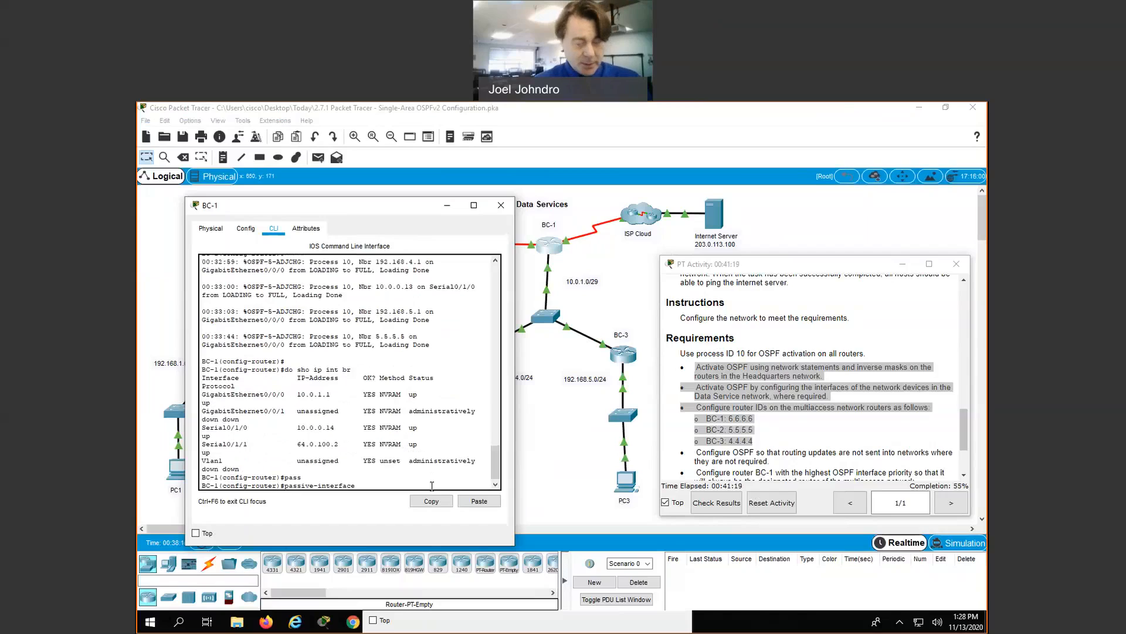
{"action": "type", "text": "ser0"}
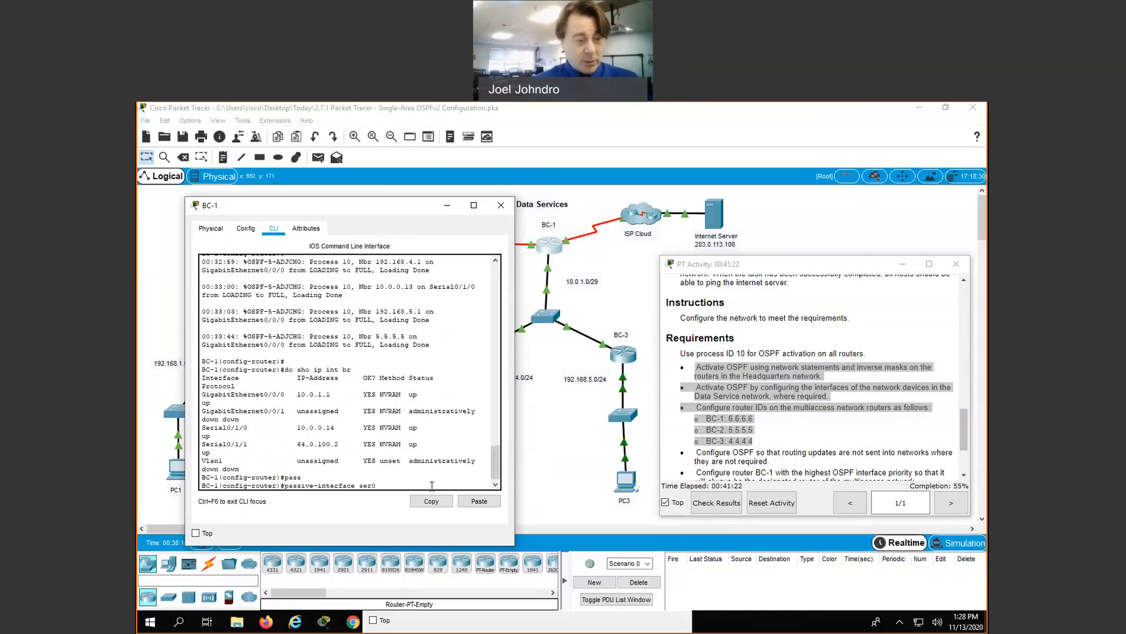
{"action": "type", "text": "/1/1"}
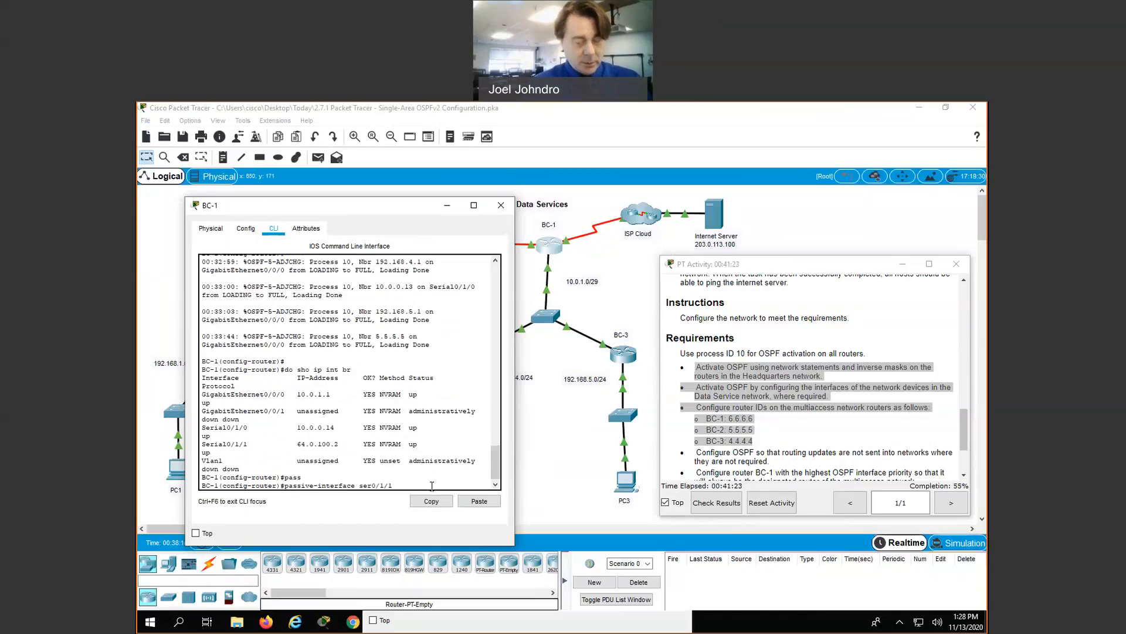
{"action": "key", "text": "Return"}
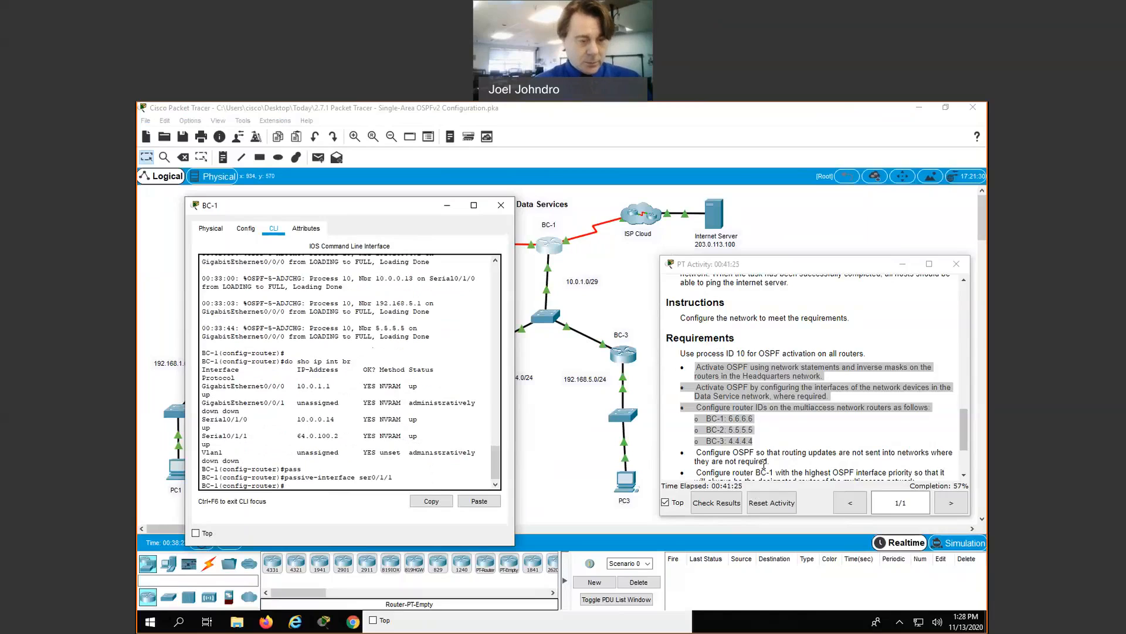
Step: Highlight the routing updates requirement in the activity instructions, review the requirements below it, and close BC-1's window
{"action": "left_click_drag", "start_coordinate": [764, 465], "coordinate": [701, 452]}
{"action": "scroll", "coordinate": [711, 462], "scroll_direction": "down", "scroll_amount": 1}
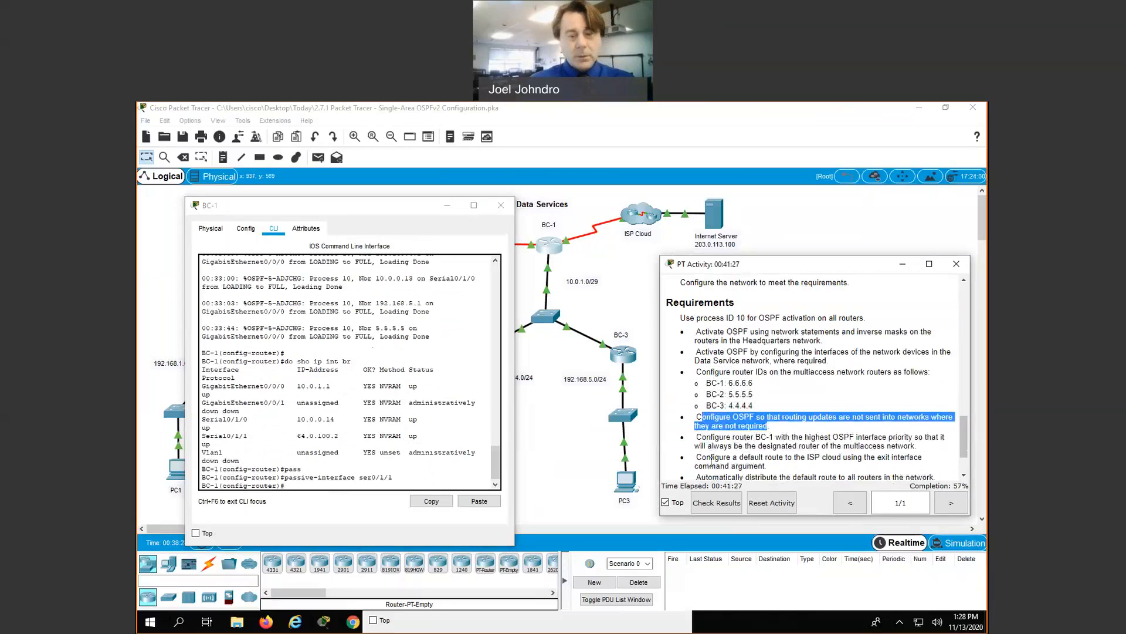
{"action": "scroll", "coordinate": [711, 462], "scroll_direction": "down", "scroll_amount": 1}
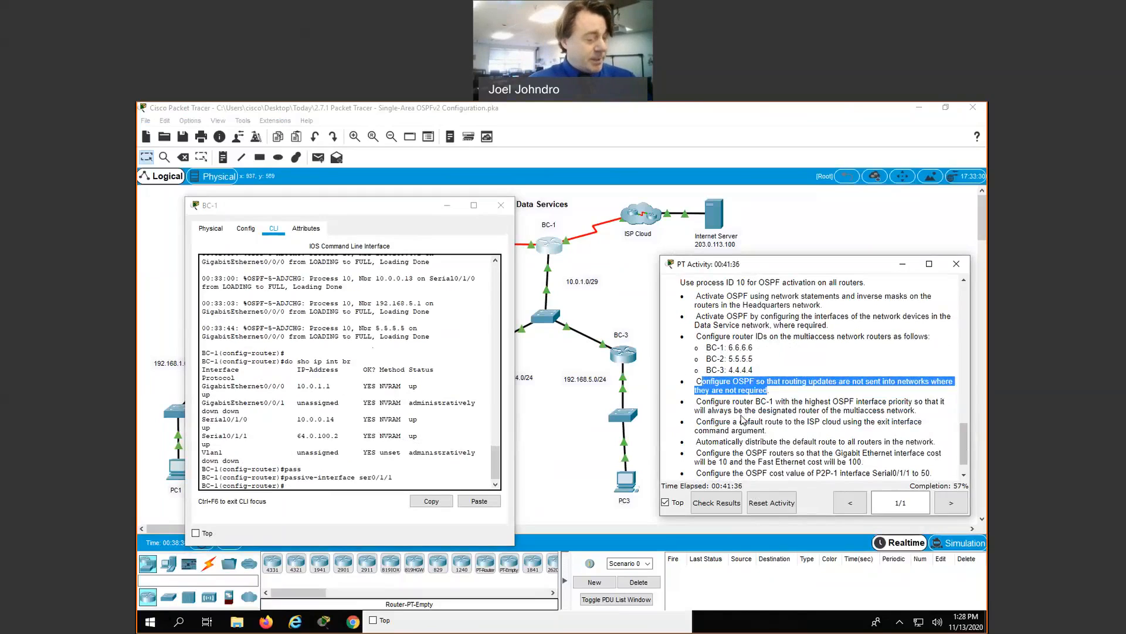
{"action": "left_click", "coordinate": [500, 205]}
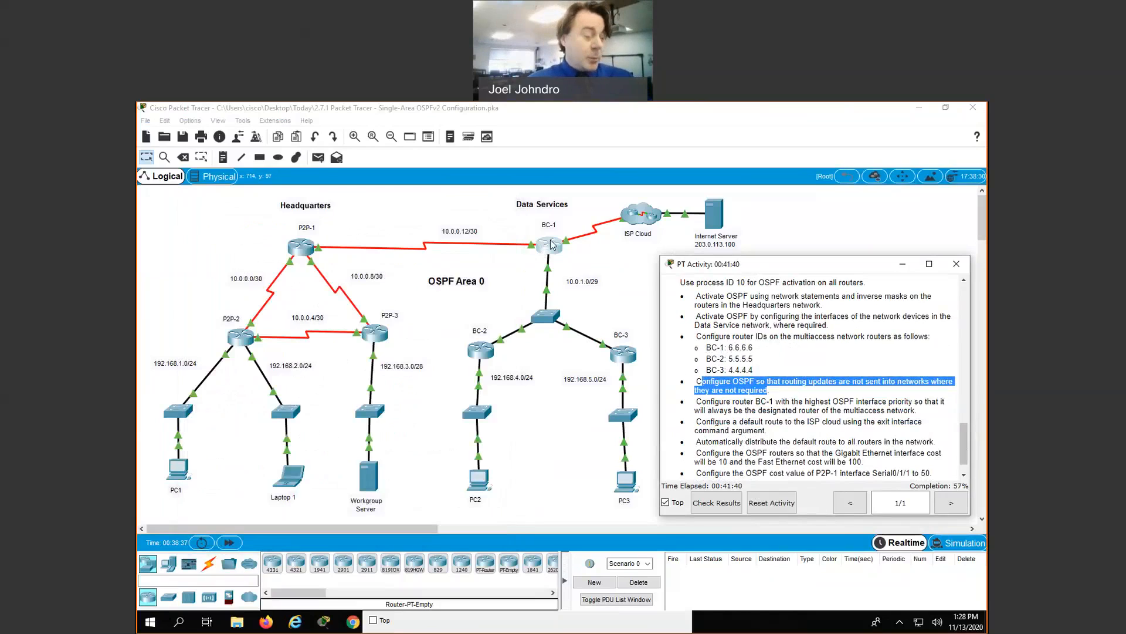
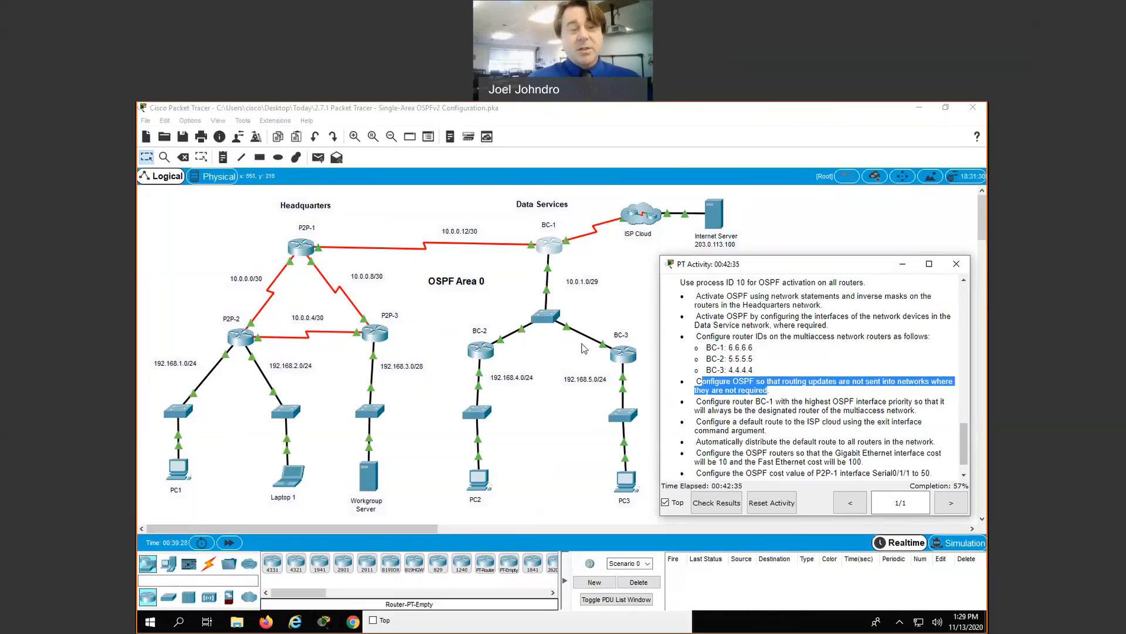
Step: Reopen BC-1's command line and set the OSPF priority of its interface g0/0/0 to 255, checking the allowed range with the command help
{"action": "left_click", "coordinate": [551, 247]}
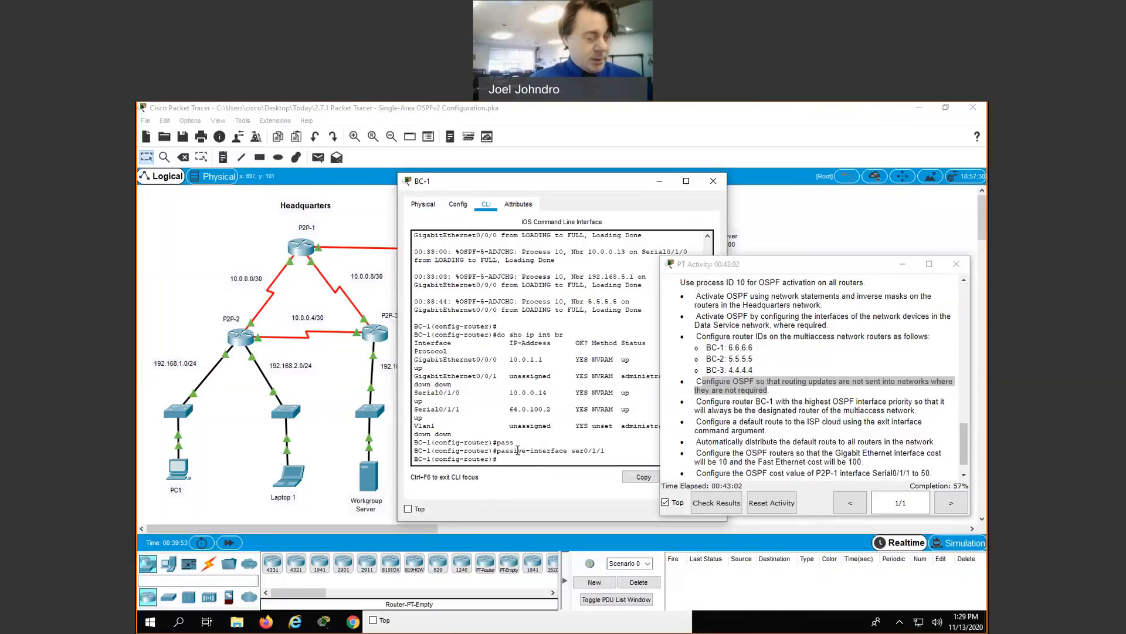
{"action": "type", "text": "in"}
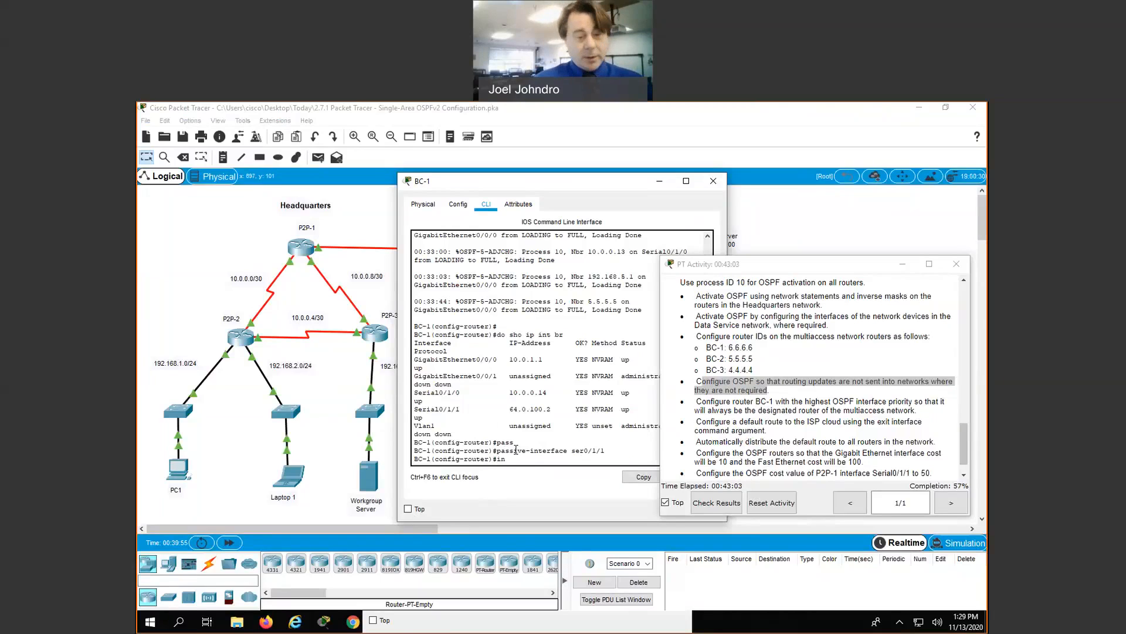
{"action": "type", "text": "t g0/0/0"}
{"action": "key", "text": "Return"}
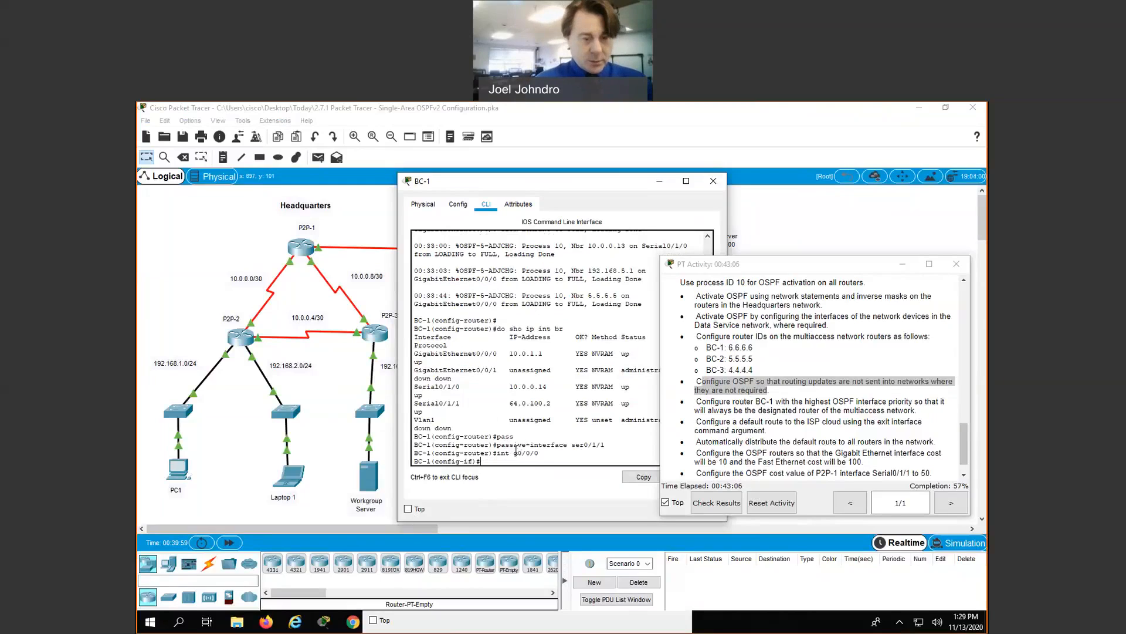
{"action": "type", "text": "ip os"}
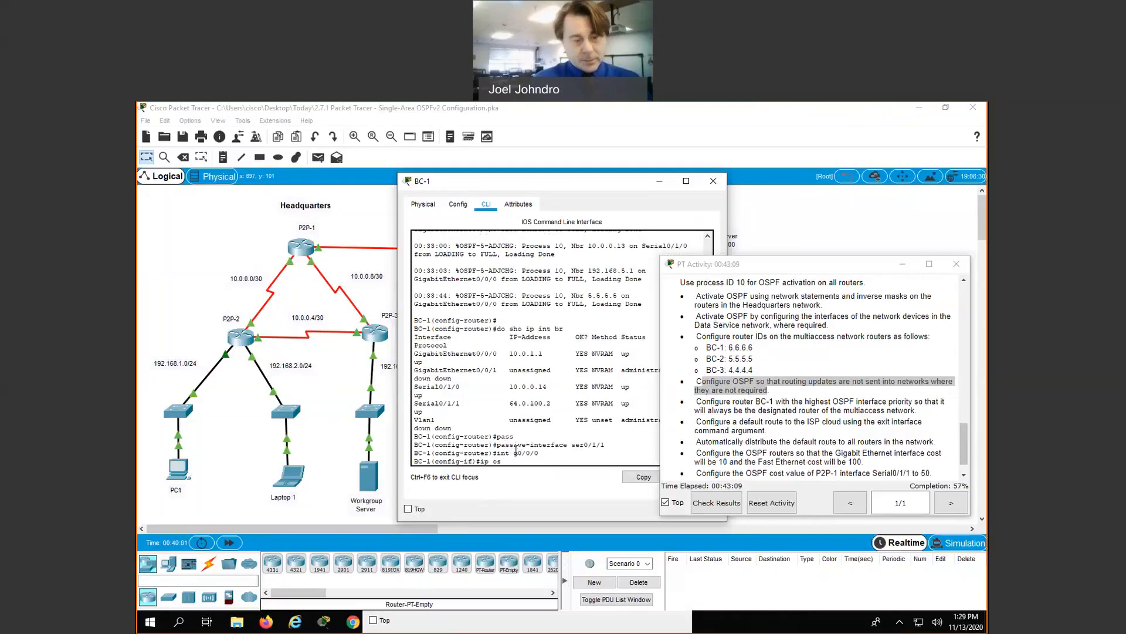
{"action": "type", "text": "pf p"}
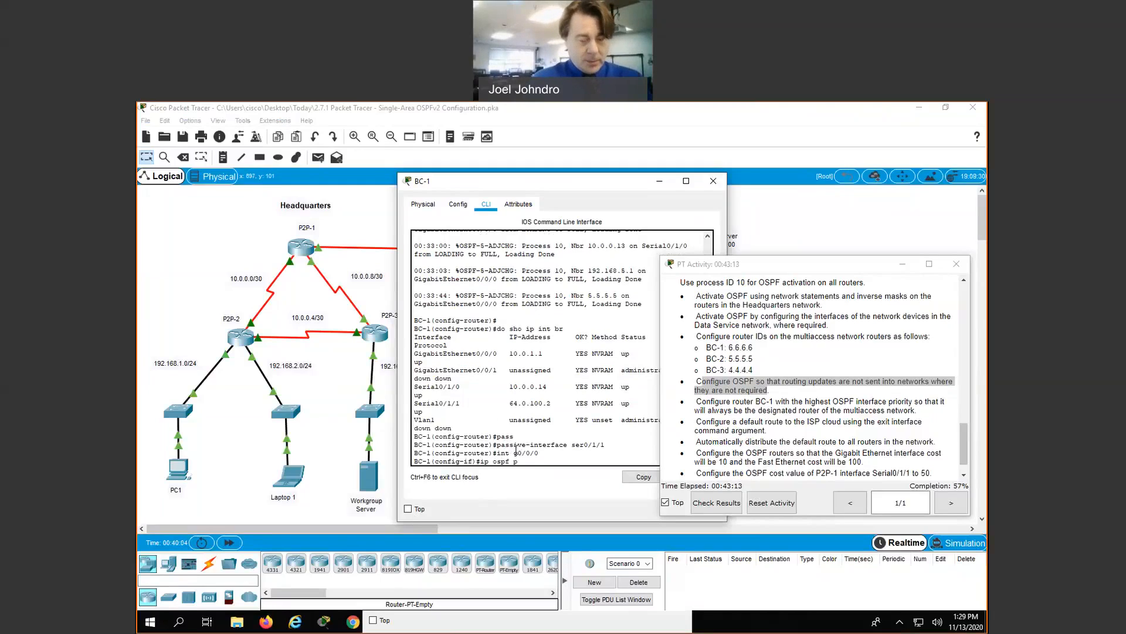
{"action": "type", "text": "rio"}
{"action": "key", "text": "Tab"}
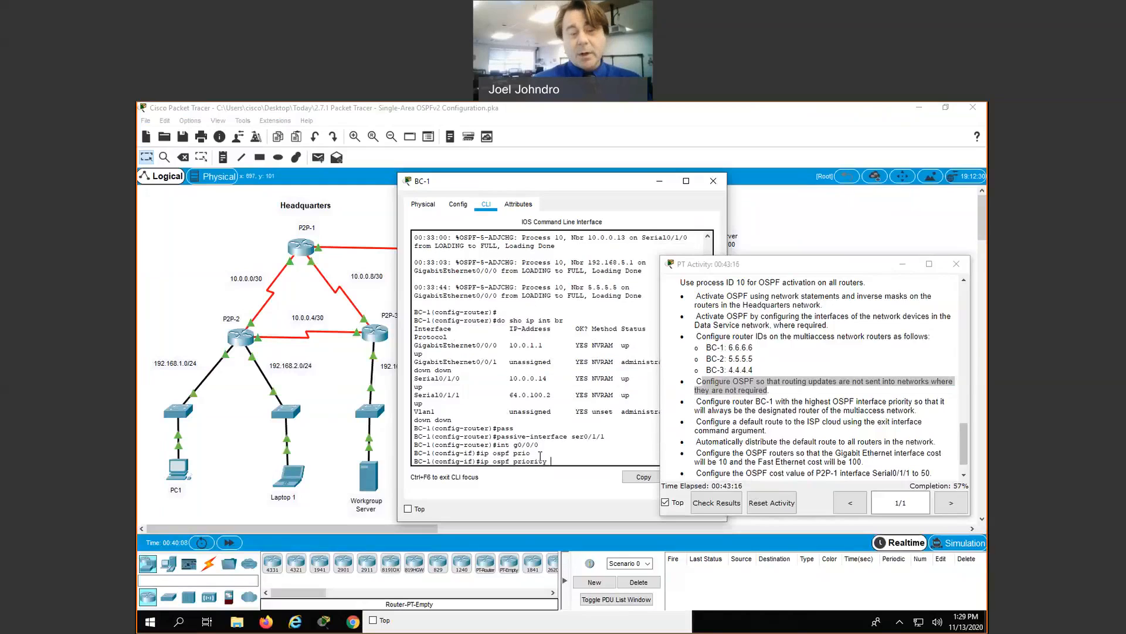
{"action": "type", "text": "?"}
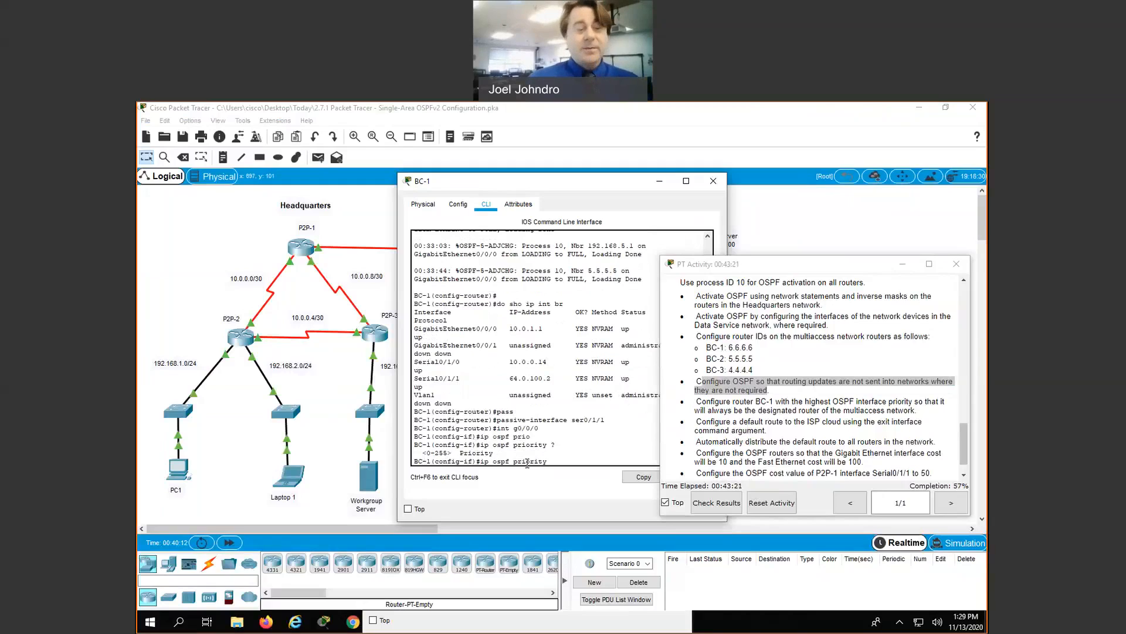
{"action": "type", "text": "25"}
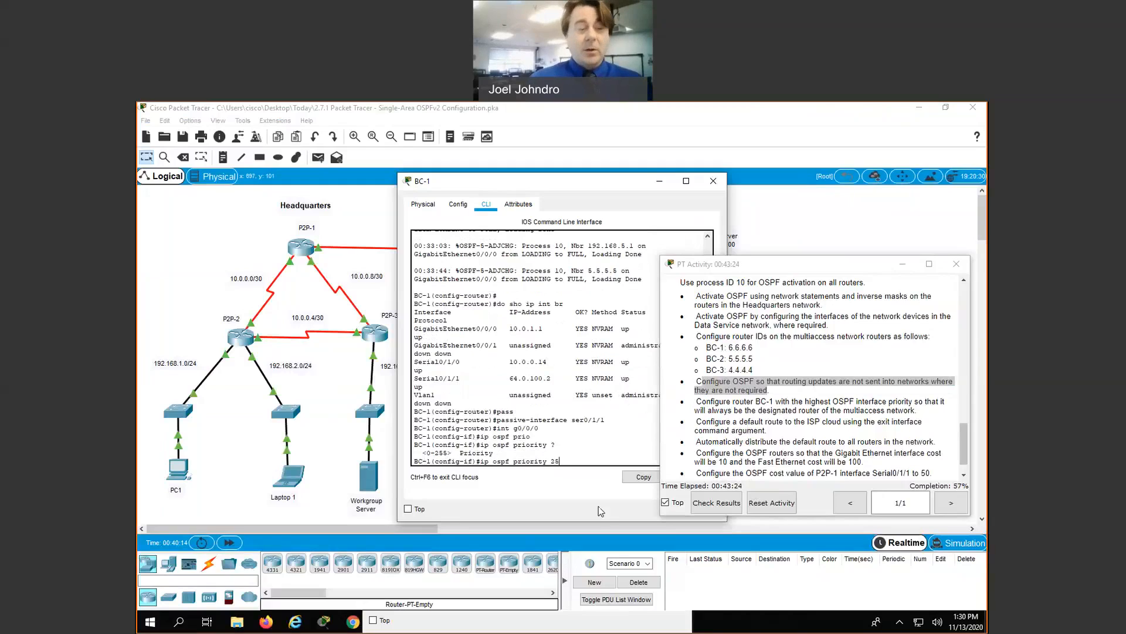
{"action": "type", "text": "5"}
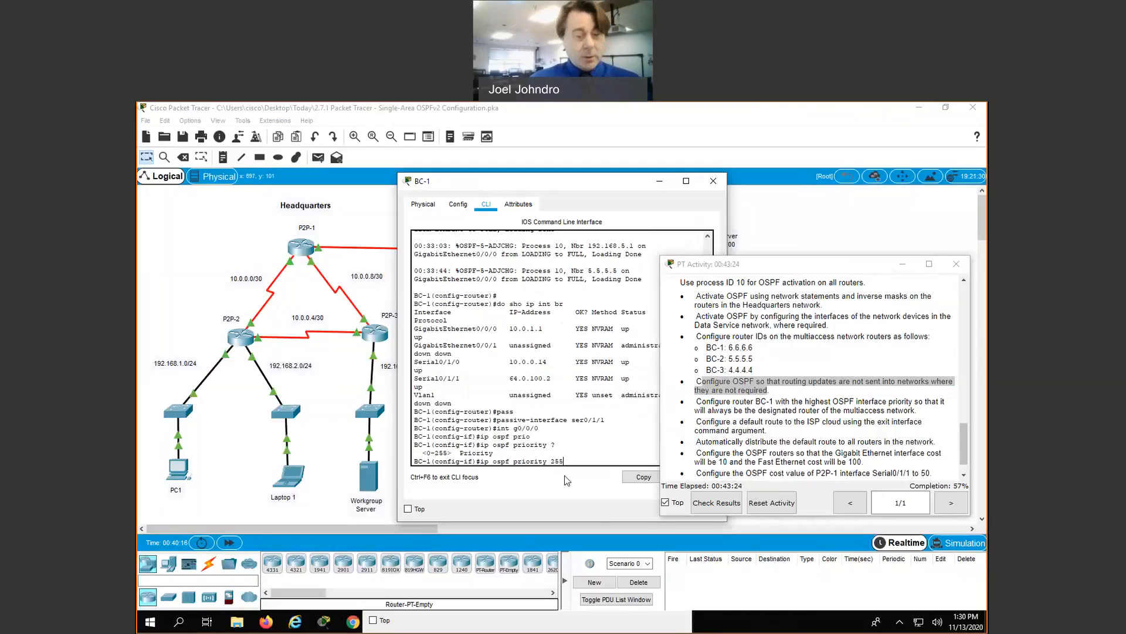
{"action": "key", "text": "Return"}
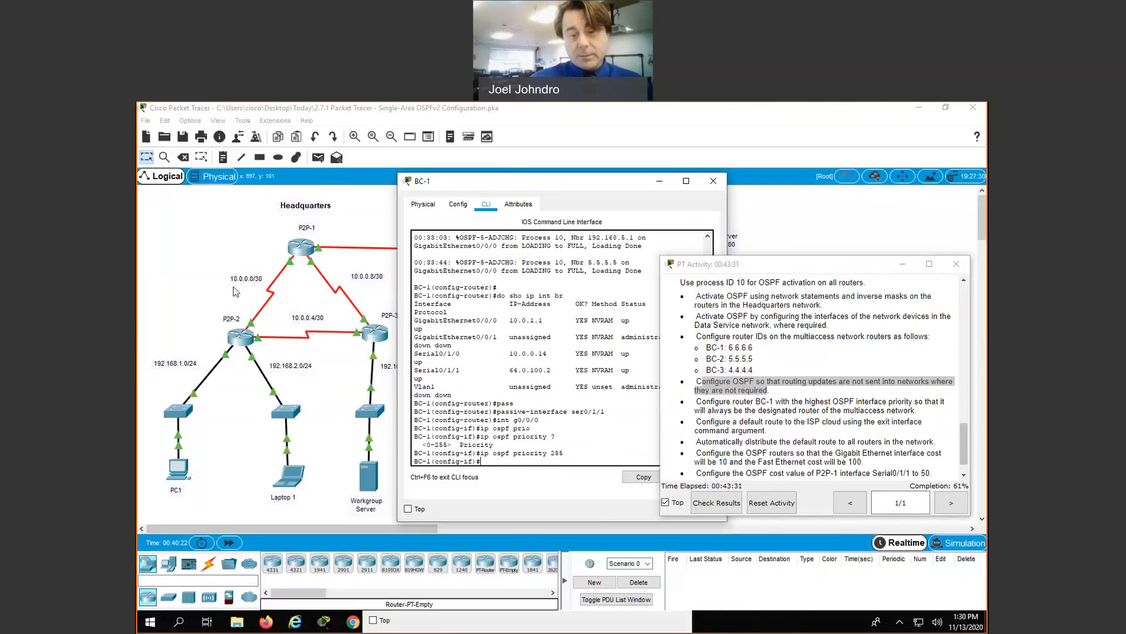
Step: Highlight the default route requirement in the instructions and configure a default route on BC-1 through exit interface ser0/1/1
{"action": "left_click_drag", "start_coordinate": [573, 184], "coordinate": [383, 216]}
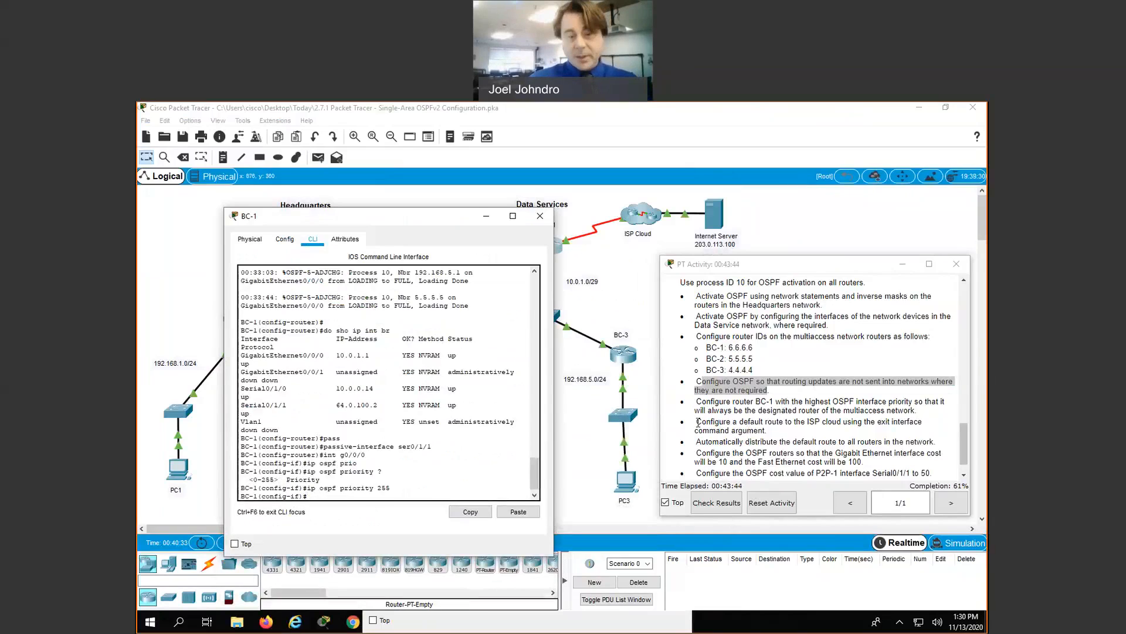
{"action": "left_click", "coordinate": [770, 430]}
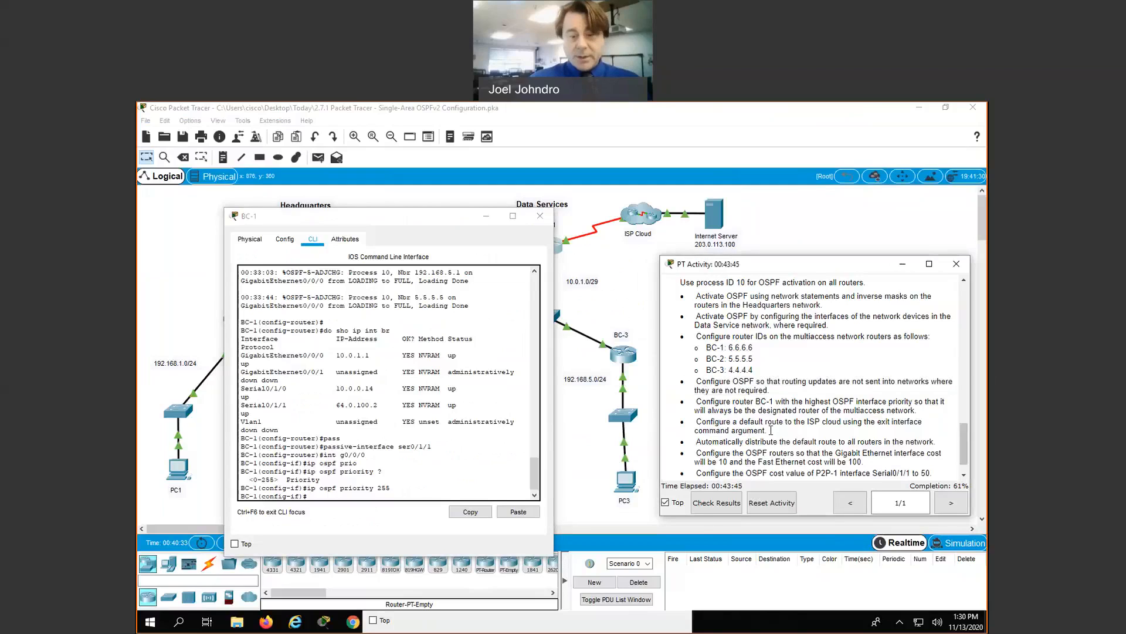
{"action": "triple_click", "coordinate": [771, 430]}
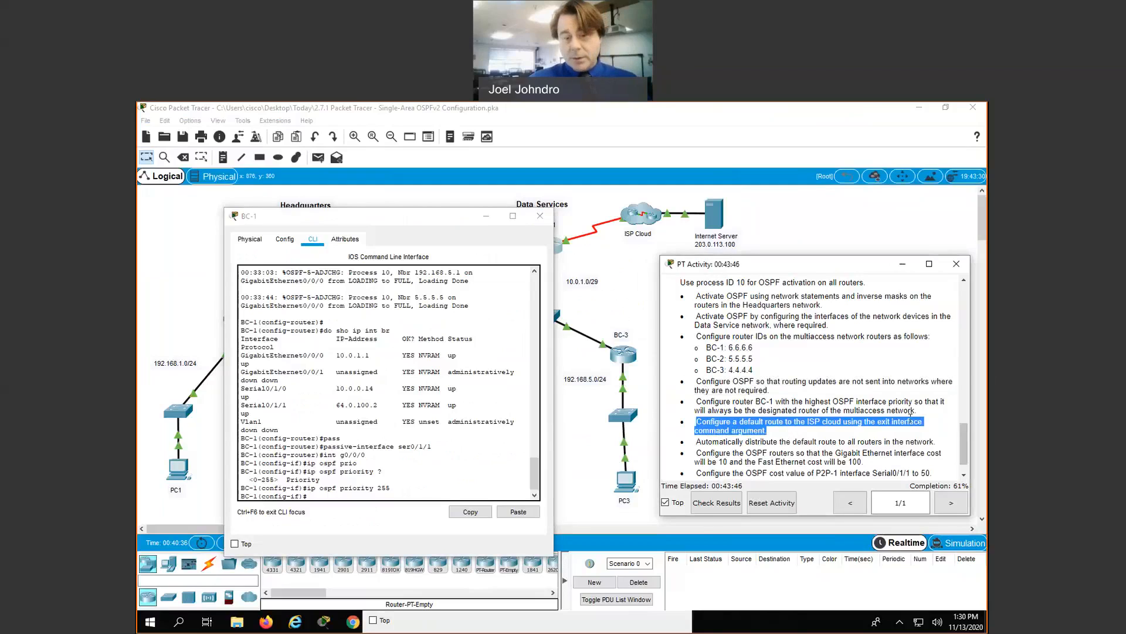
{"action": "left_click", "coordinate": [463, 217]}
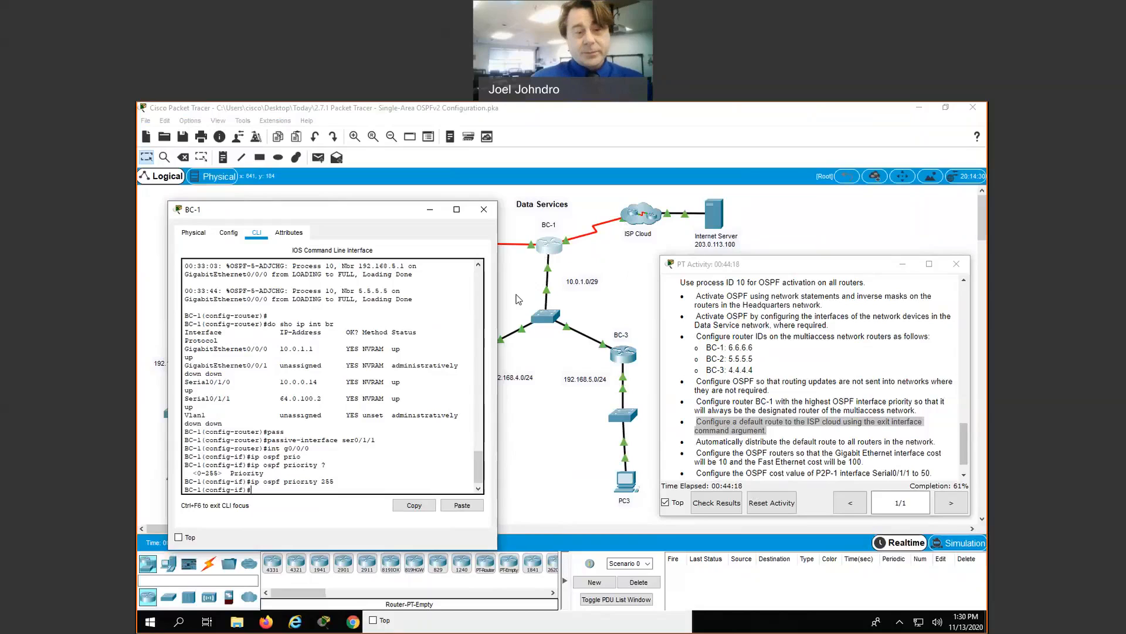
{"action": "type", "text": "ip route 0"}
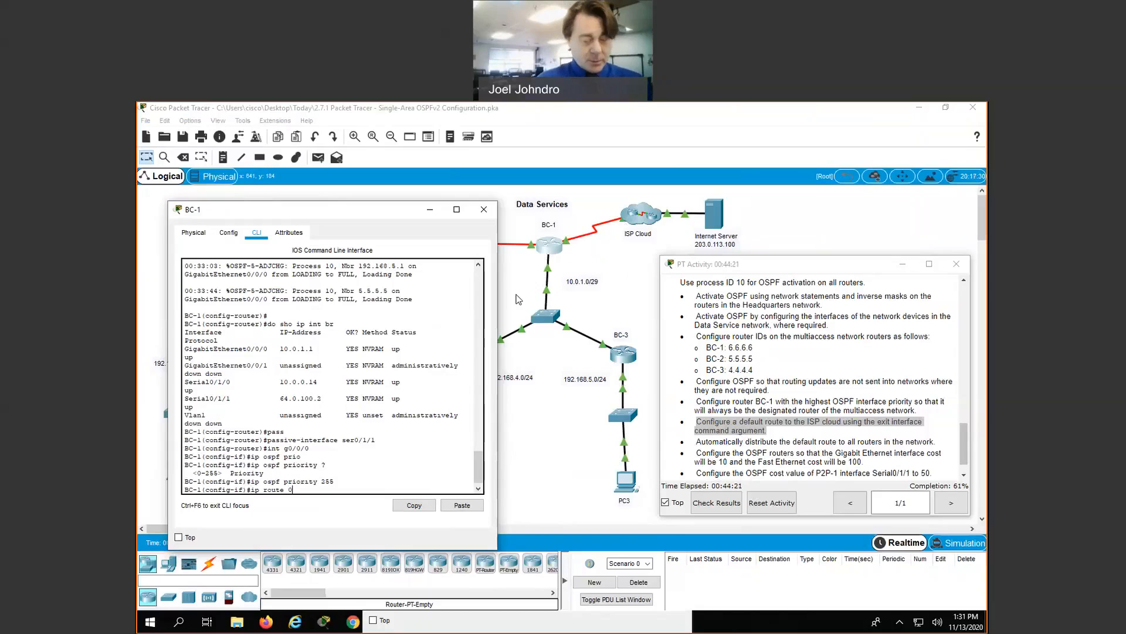
{"action": "type", "text": ".0.0.0 "}
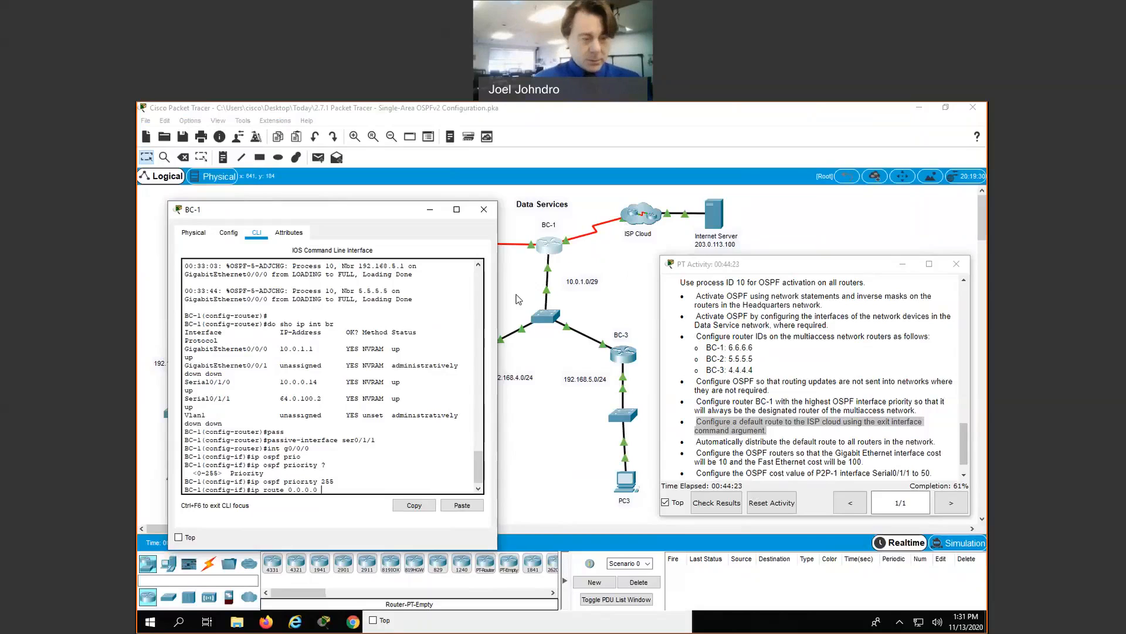
{"action": "type", "text": "0.0.0.0 ser0/1/1"}
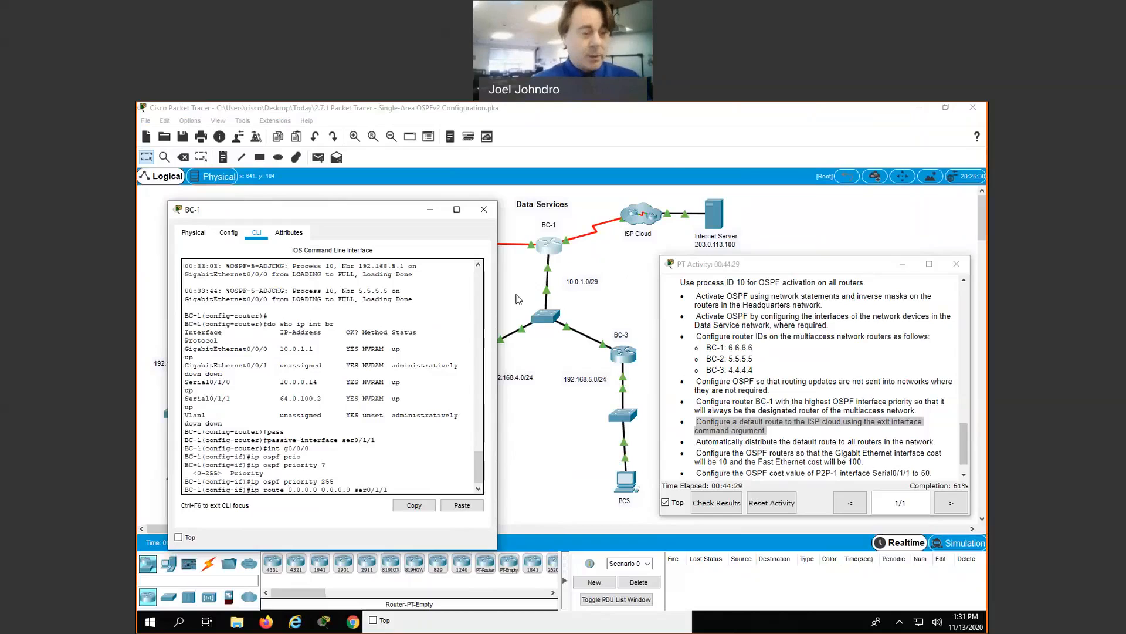
{"action": "key", "text": "Return"}
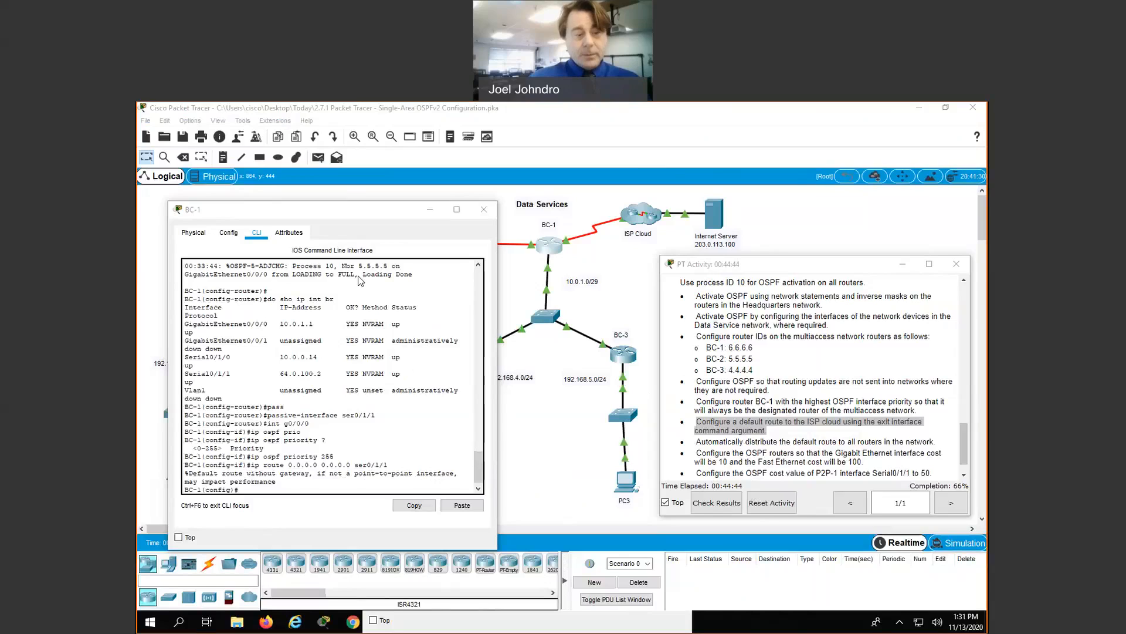
Step: Reposition BC-1's window and highlight the requirement to distribute the default route to all routers in the activity instructions
{"action": "left_click_drag", "start_coordinate": [396, 211], "coordinate": [341, 237]}
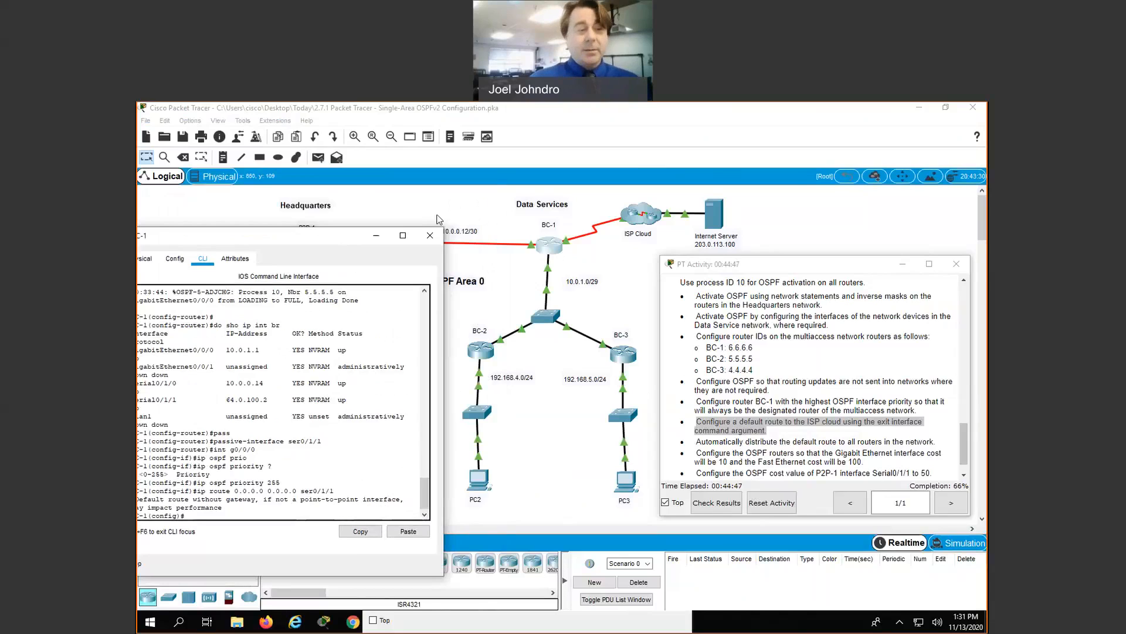
{"action": "left_click_drag", "start_coordinate": [411, 236], "coordinate": [520, 205]}
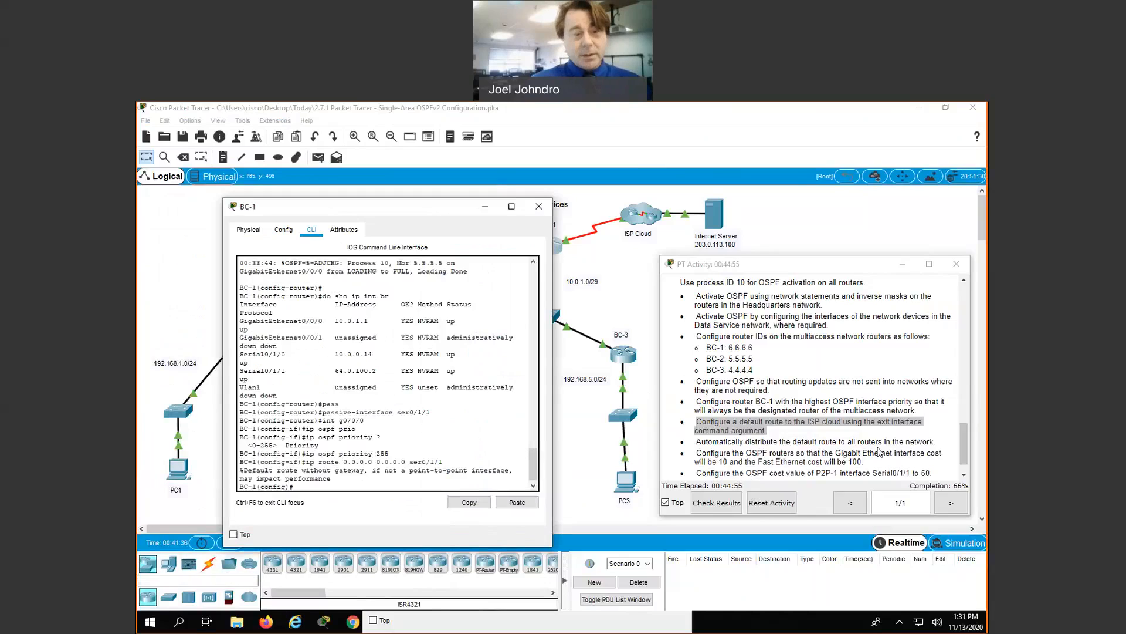
{"action": "left_click", "coordinate": [711, 443]}
{"action": "left_click_drag", "start_coordinate": [697, 442], "coordinate": [917, 444]}
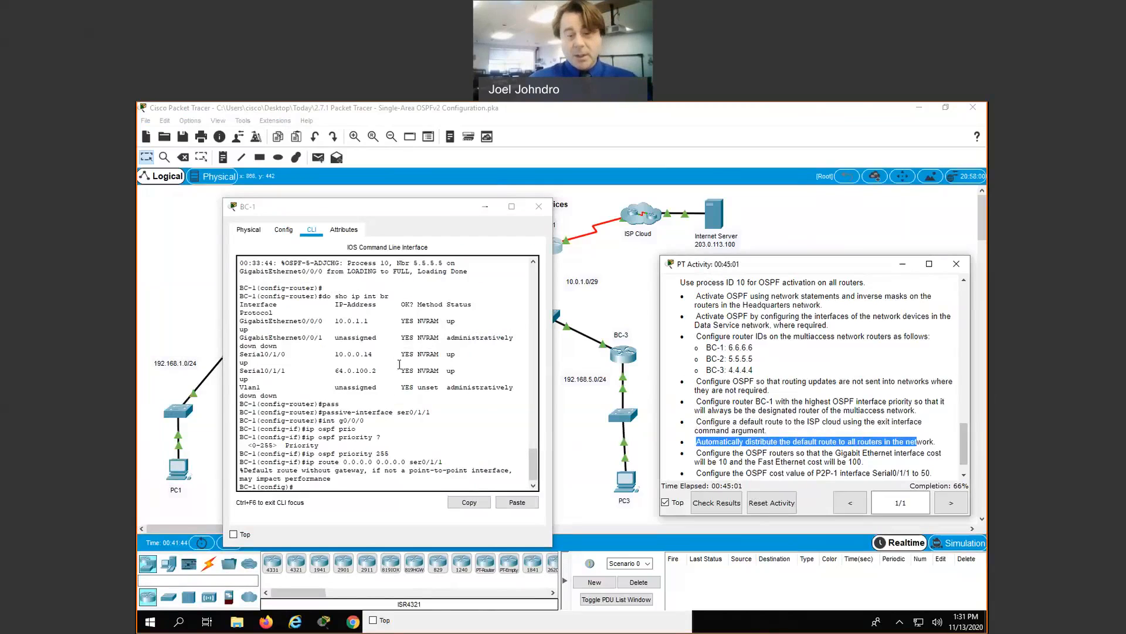
Step: Enter router configuration mode for OSPF process 10 on BC-1
{"action": "left_click", "coordinate": [308, 486]}
{"action": "type", "text": "route"}
{"action": "key", "text": "Tab"}
{"action": "type", "text": "r"}
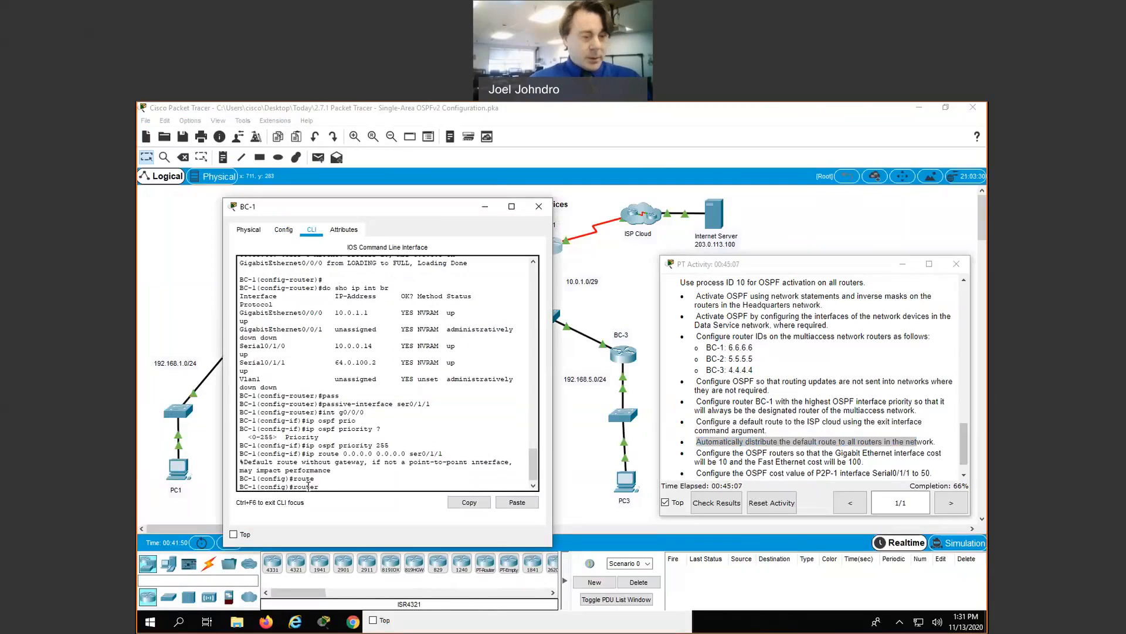
{"action": "type", "text": " osp"}
{"action": "key", "text": "Tab"}
{"action": "type", "text": "f"}
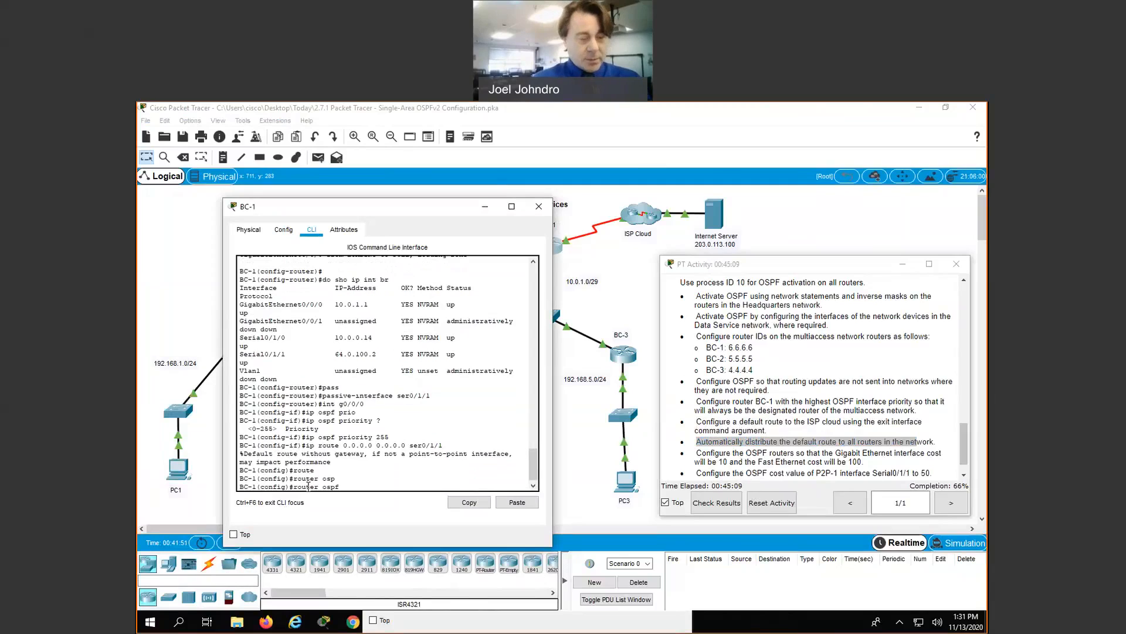
{"action": "type", "text": " 10"}
{"action": "key", "text": "Return"}
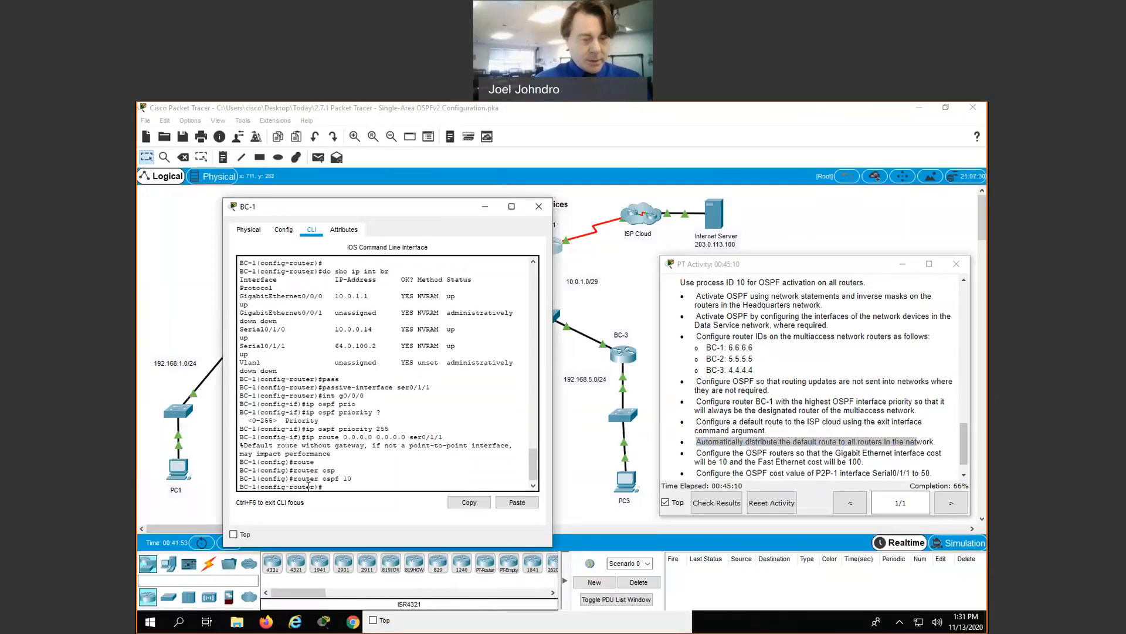
Step: Distribute BC-1's default route through OSPF with default-information originate, checking the available options with the command help
{"action": "type", "text": "def"}
{"action": "key", "text": "Tab"}
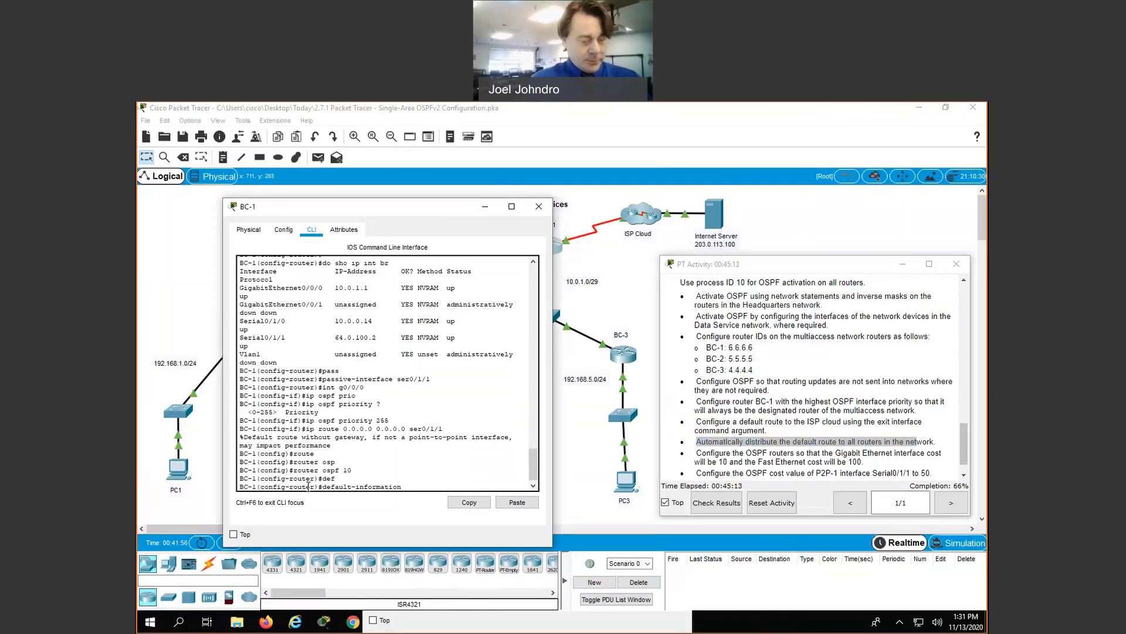
{"action": "type", "text": "?"}
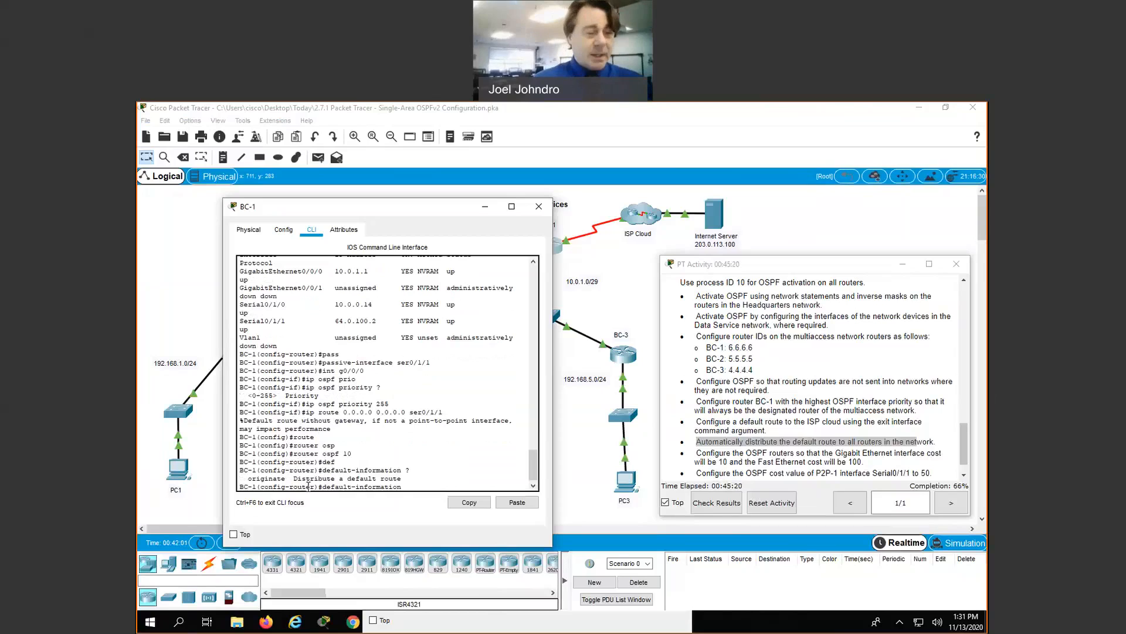
{"action": "type", "text": "ori"}
{"action": "type", "text": "g"}
{"action": "key", "text": "Tab"}
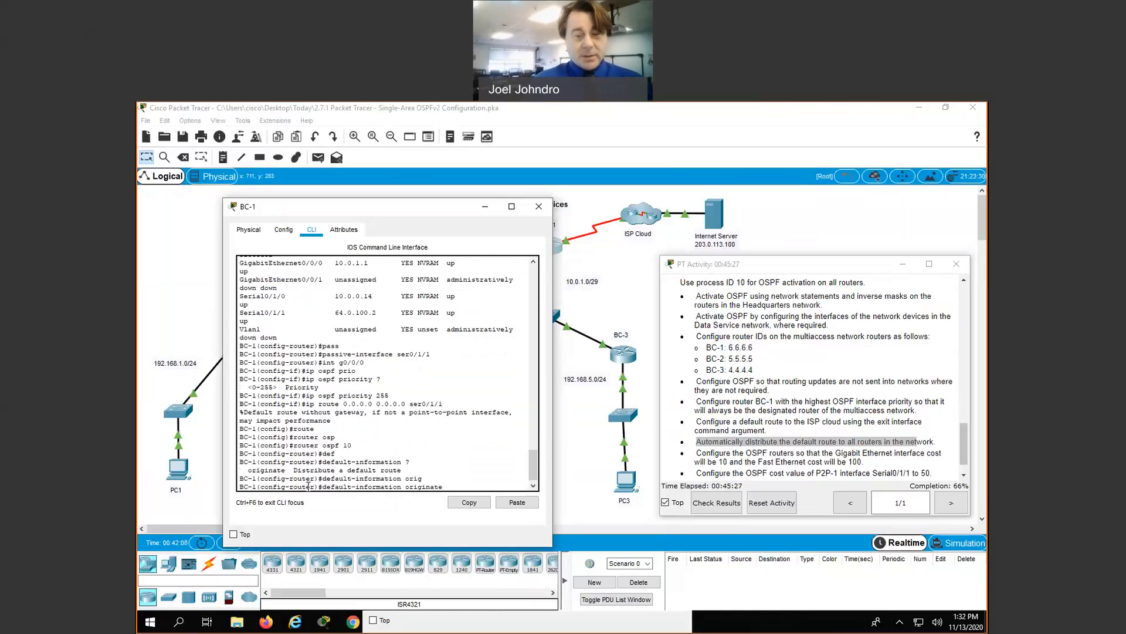
{"action": "key", "text": "Return"}
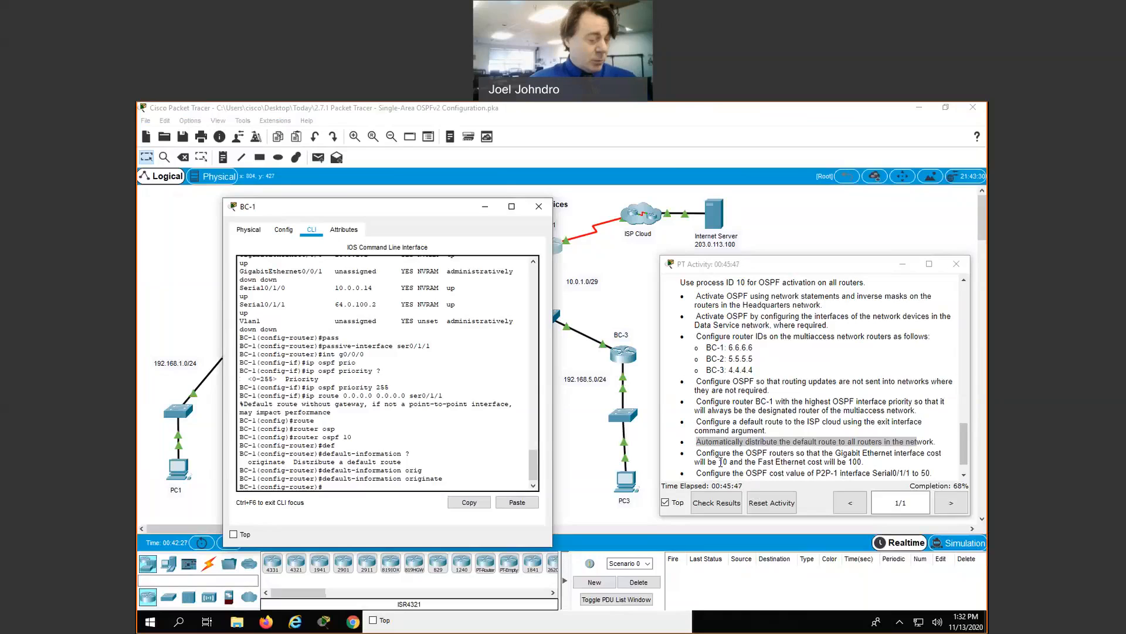
Step: Mark the required Gigabit Ethernet cost of 10 and Fast Ethernet cost of 100 in the activity instructions
{"action": "left_click_drag", "start_coordinate": [721, 462], "coordinate": [726, 462]}
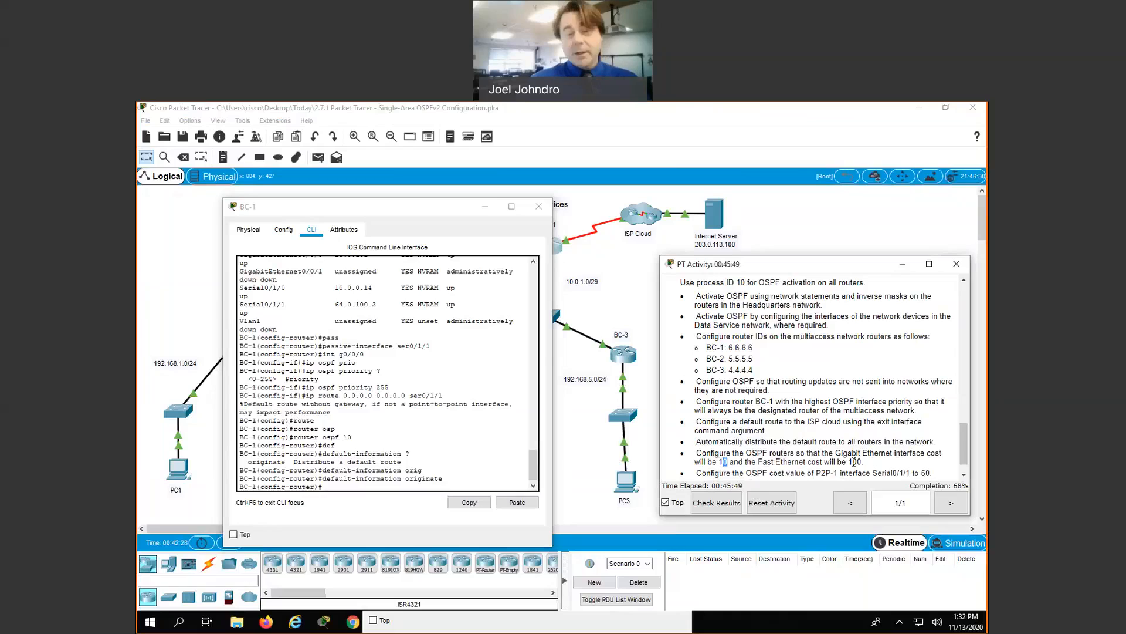
{"action": "left_click_drag", "start_coordinate": [852, 462], "coordinate": [861, 461]}
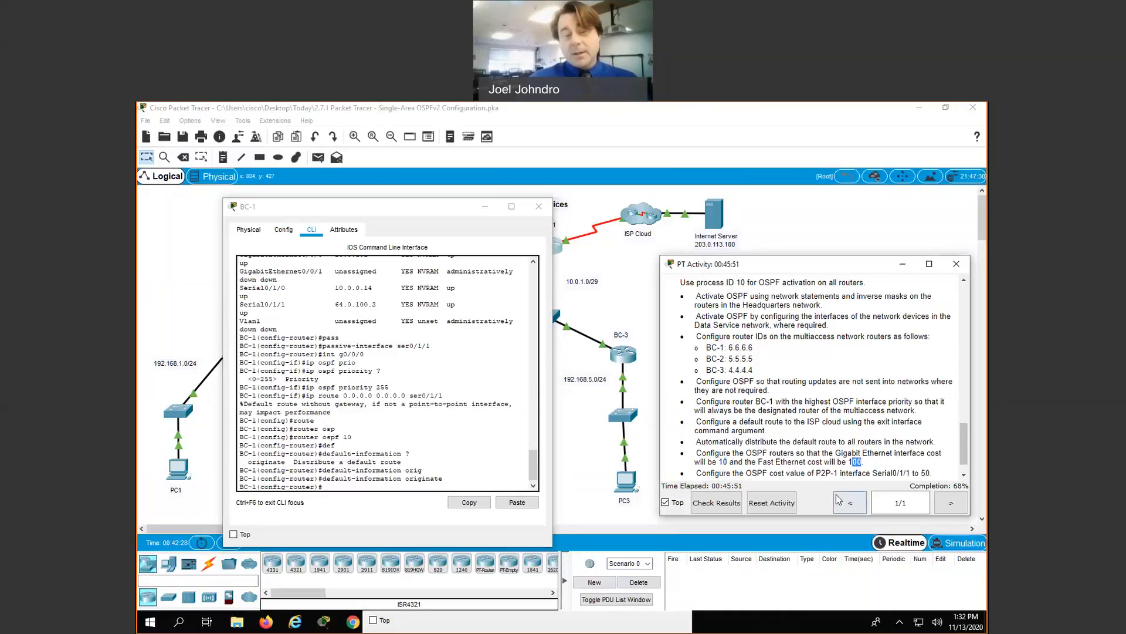
{"action": "left_click", "coordinate": [863, 461]}
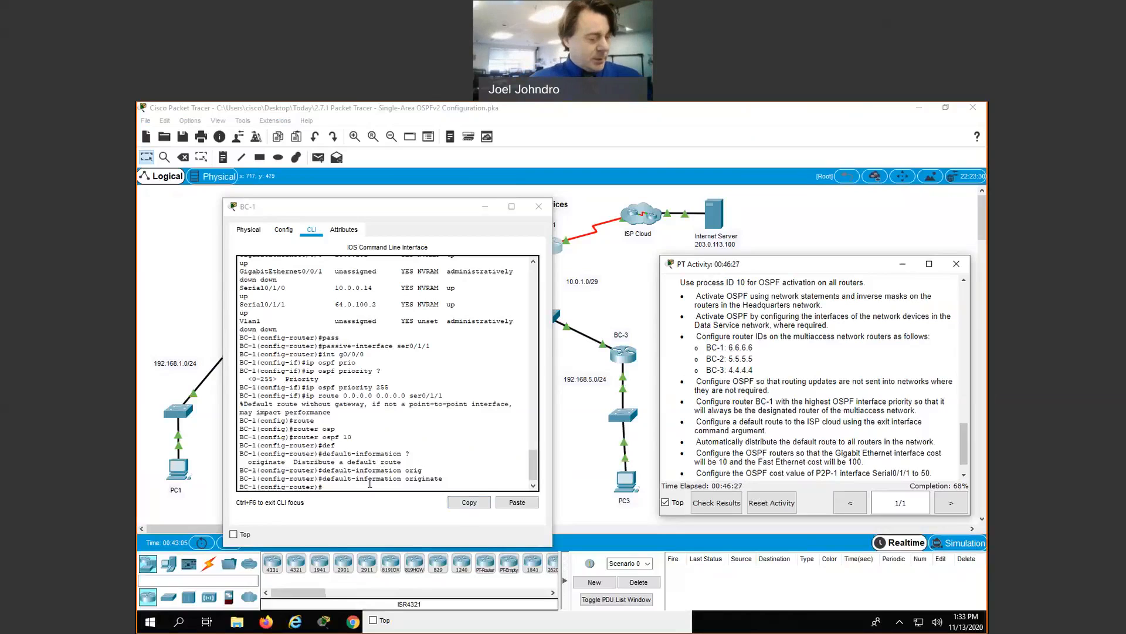
Step: Set the auto-cost reference bandwidth to 1000 in BC-1's OSPF process 10
{"action": "left_click", "coordinate": [347, 485]}
{"action": "type", "text": "auto"}
{"action": "key", "text": "Tab"}
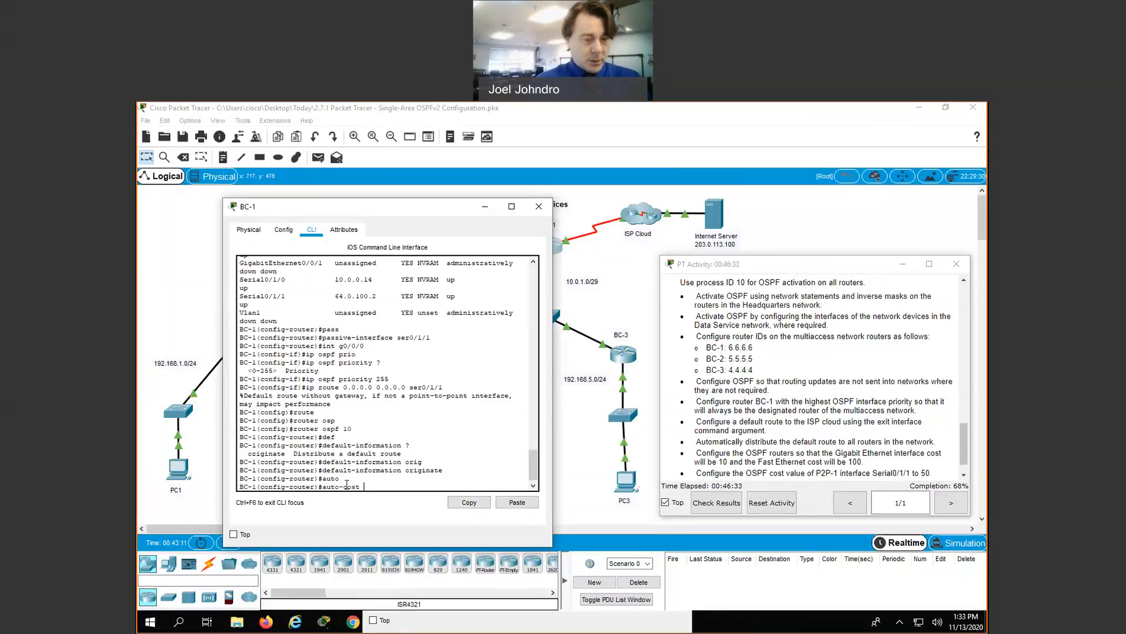
{"action": "type", "text": "ref"}
{"action": "key", "text": "Tab"}
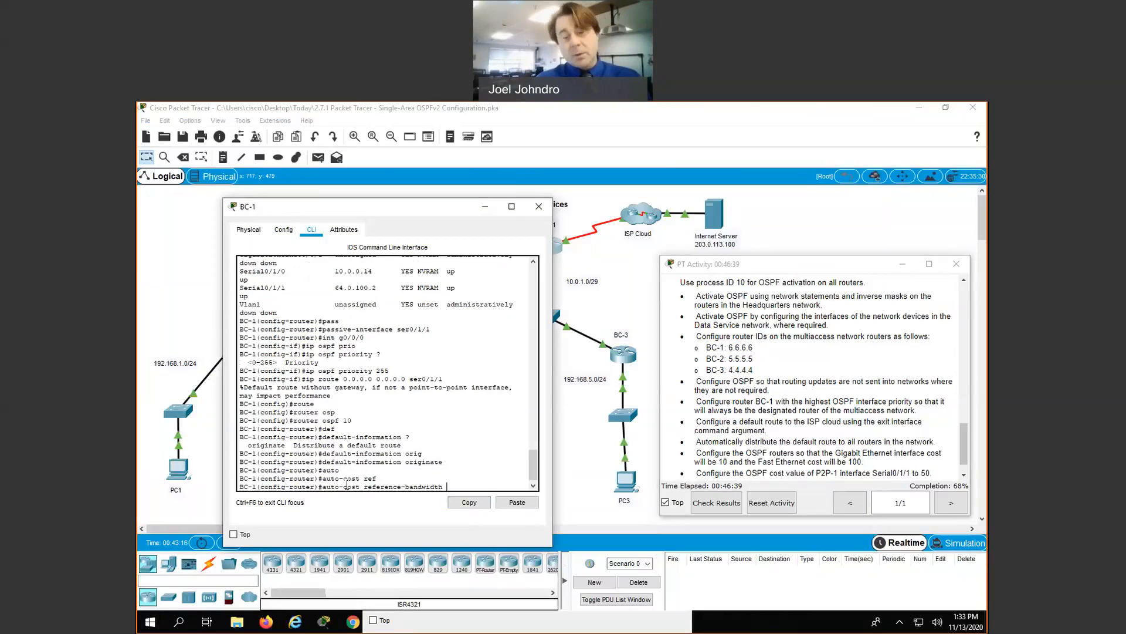
{"action": "type", "text": "10000"}
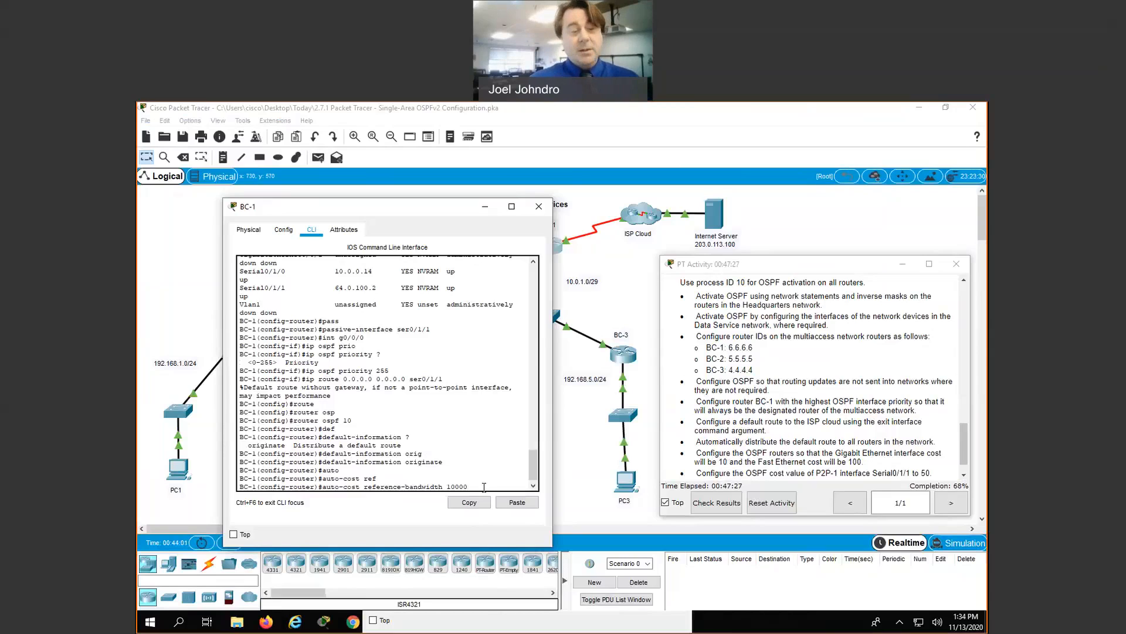
{"action": "key", "text": "BackSpace"}
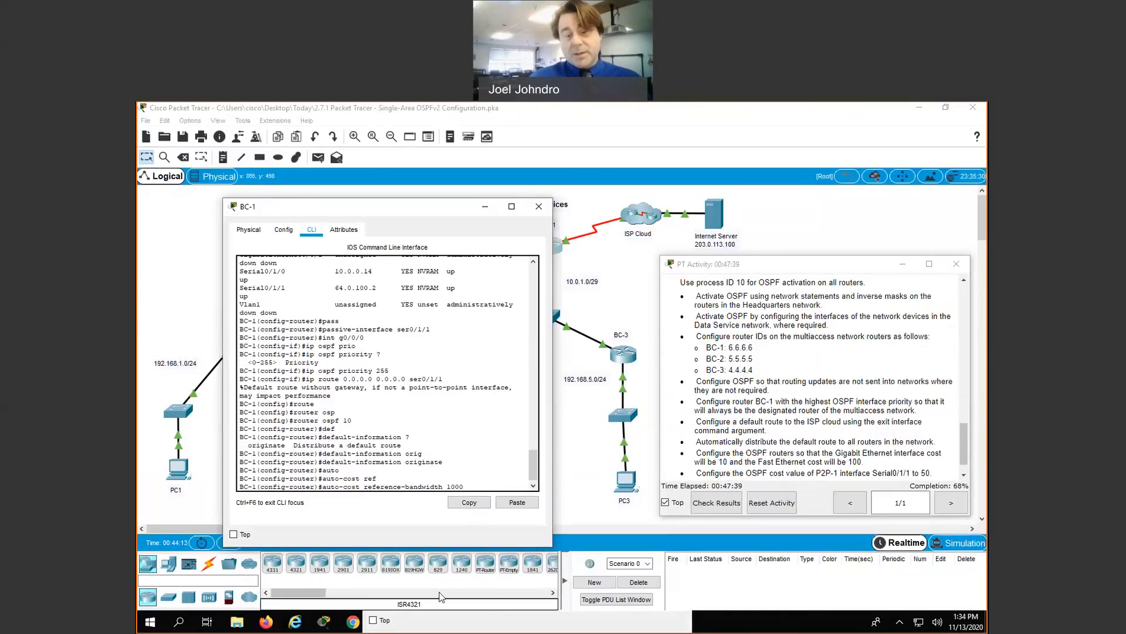
{"action": "key", "text": "Return"}
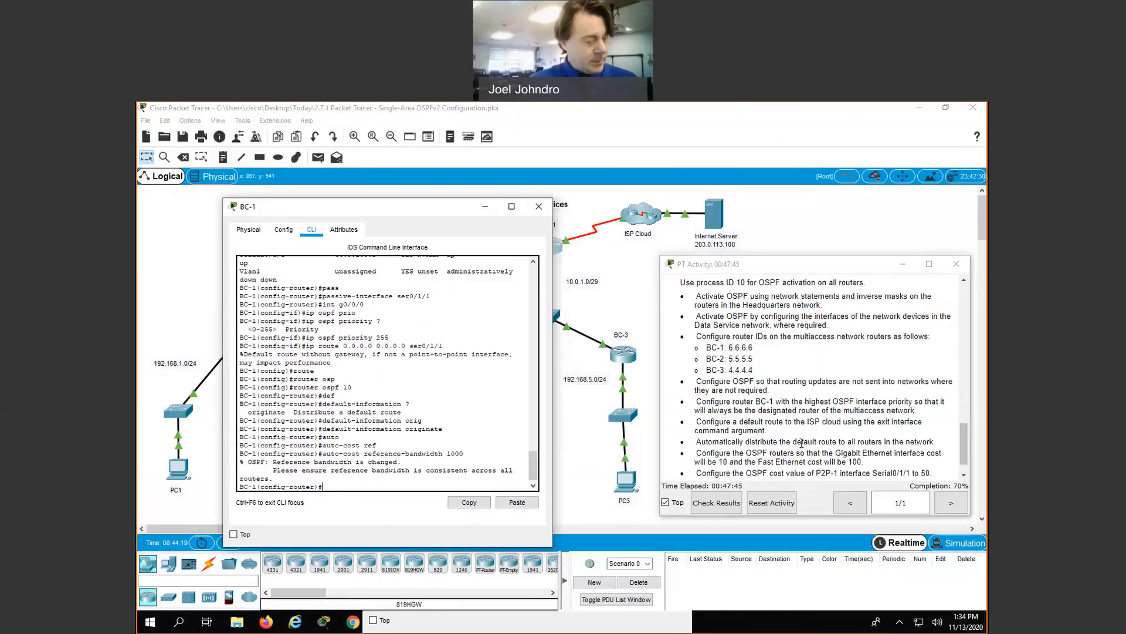
Step: Close BC-1's window, open P2P-1's command line and enter privileged EXEC mode
{"action": "scroll", "coordinate": [817, 468], "scroll_direction": "down", "scroll_amount": 1}
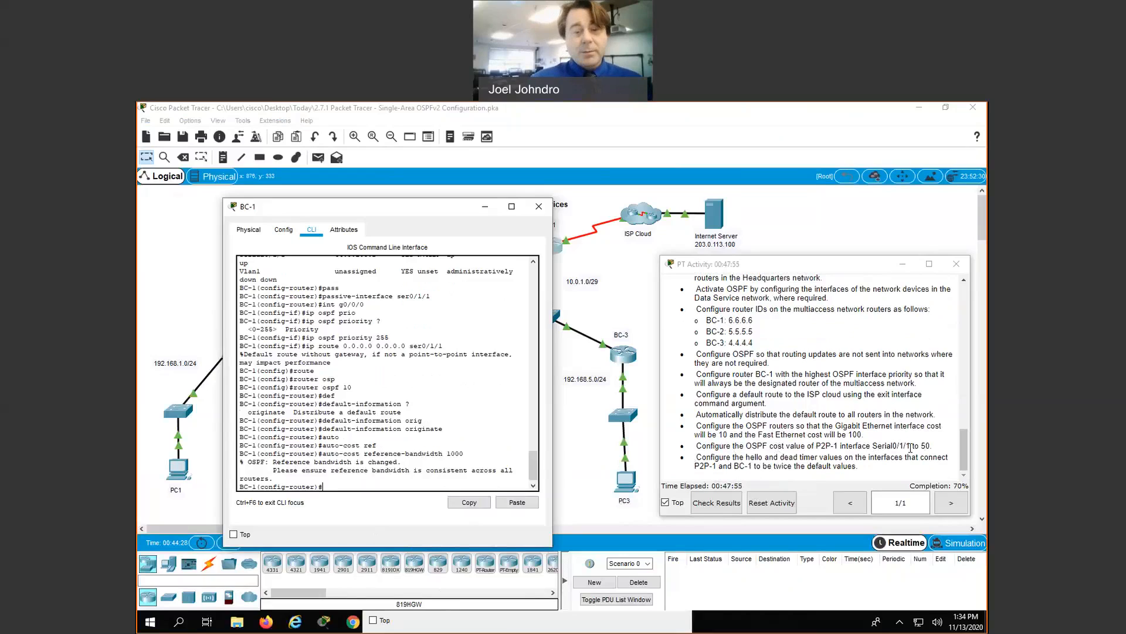
{"action": "left_click", "coordinate": [538, 207]}
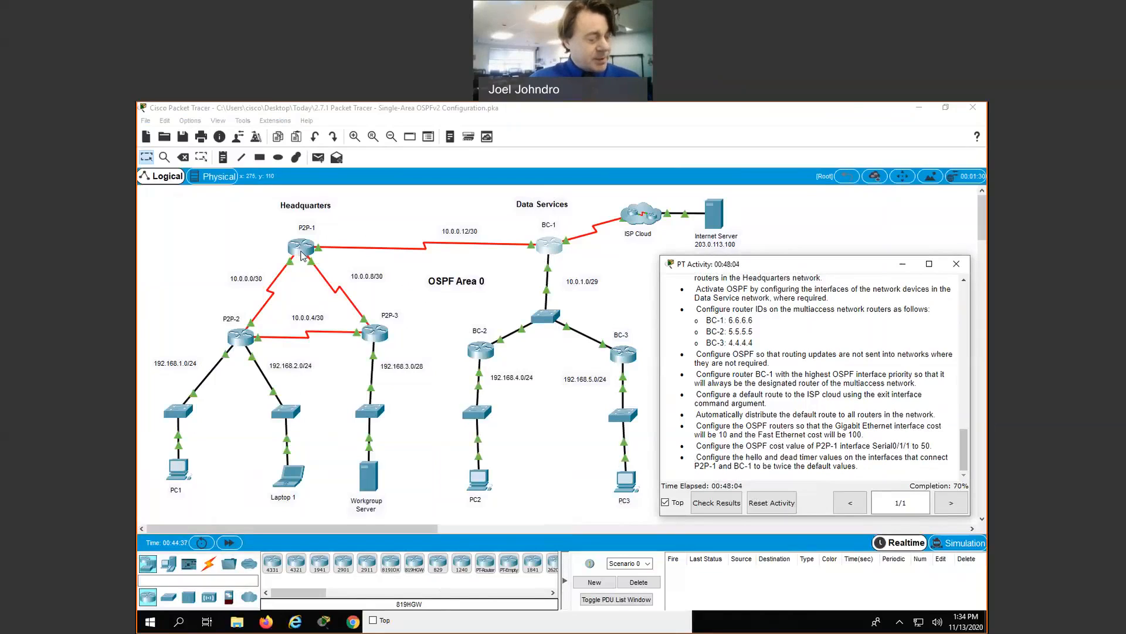
{"action": "left_click", "coordinate": [302, 255]}
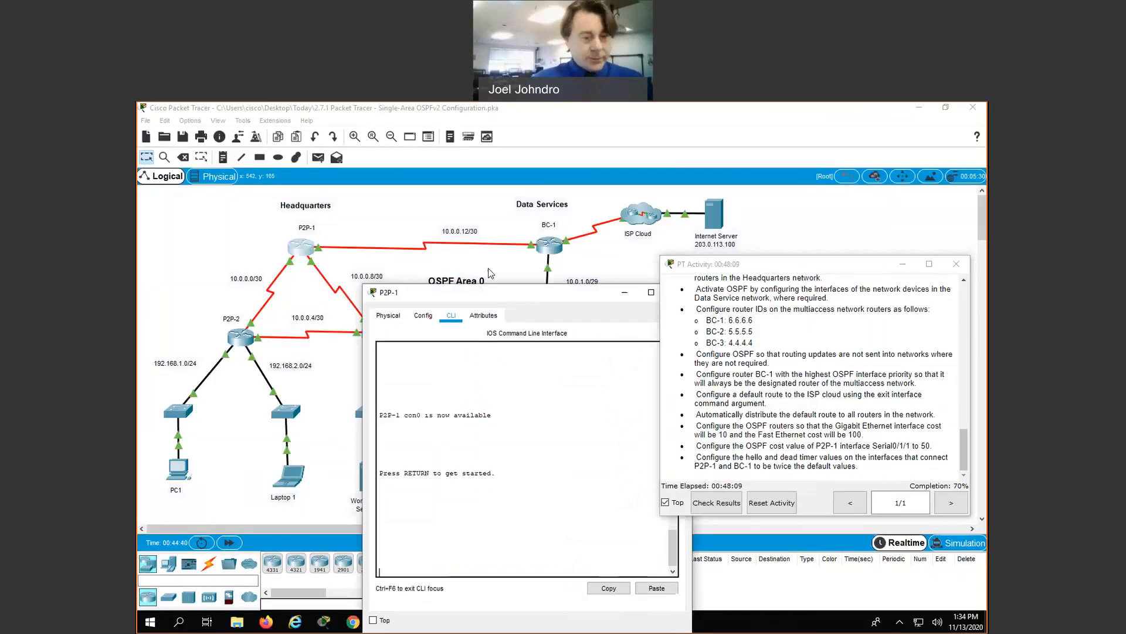
{"action": "left_click_drag", "start_coordinate": [496, 292], "coordinate": [481, 250]}
{"action": "key", "text": "Return"}
{"action": "key", "text": "Return"}
{"action": "type", "text": "e"}
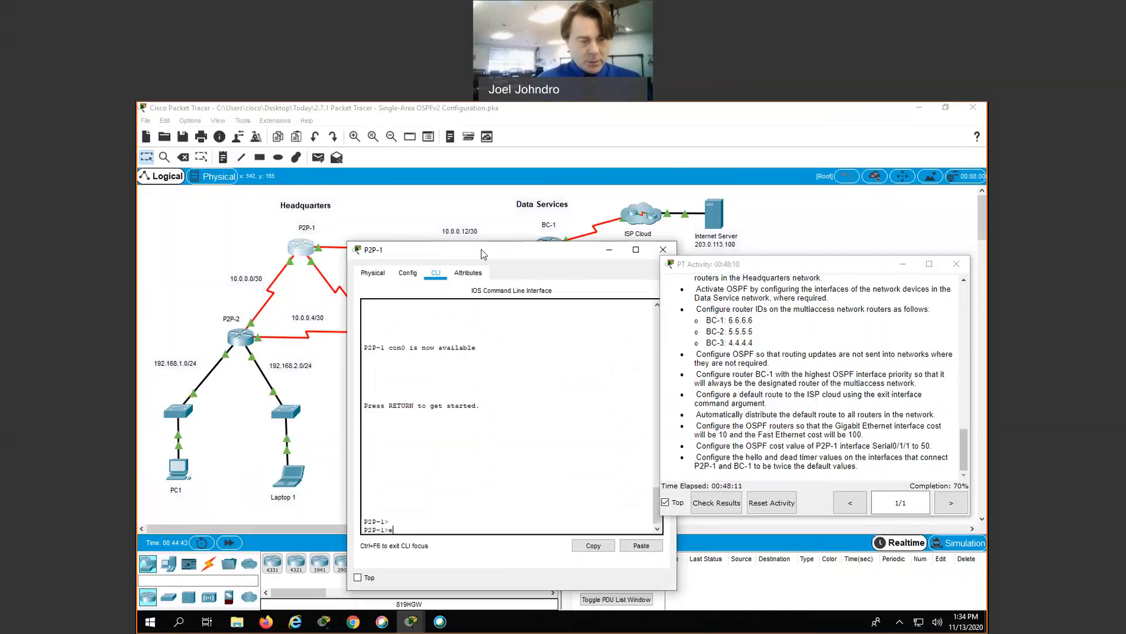
{"action": "type", "text": "n"}
{"action": "key", "text": "Return"}
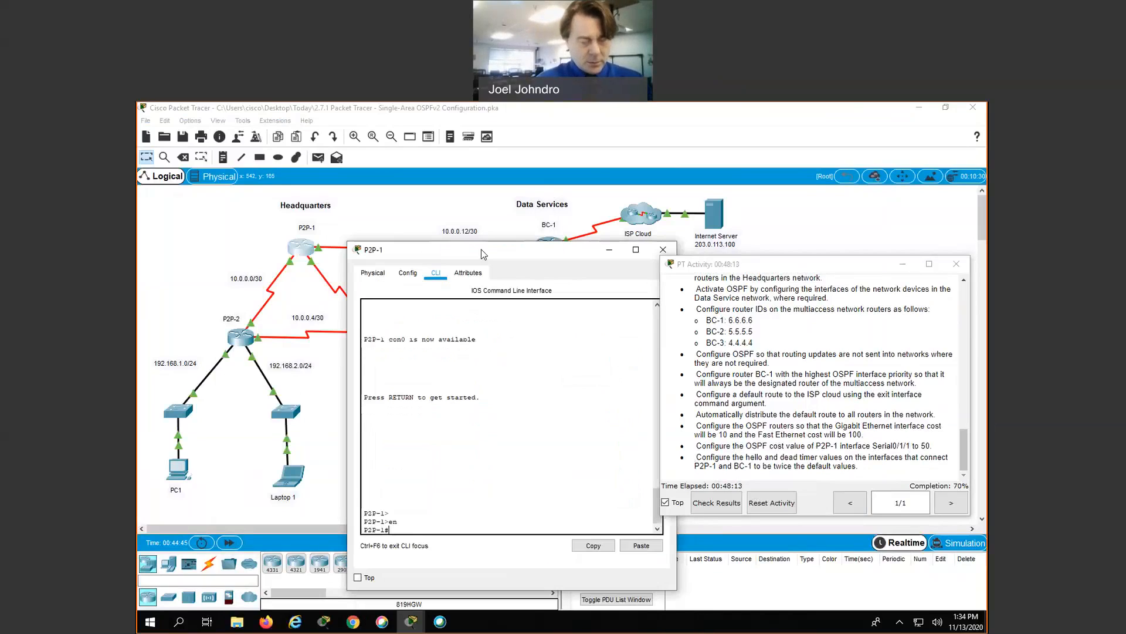
Step: Display P2P-1's brief IP interface summary and reposition its window to compare the interfaces with the topology
{"action": "type", "text": "sh"}
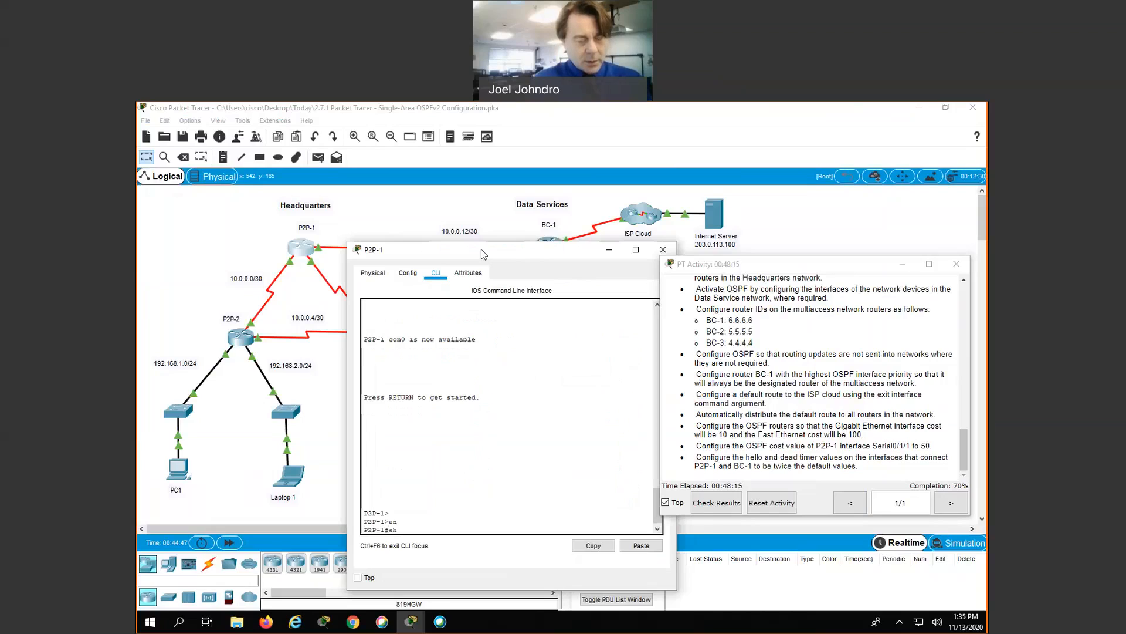
{"action": "type", "text": "o ip int br"}
{"action": "key", "text": "Return"}
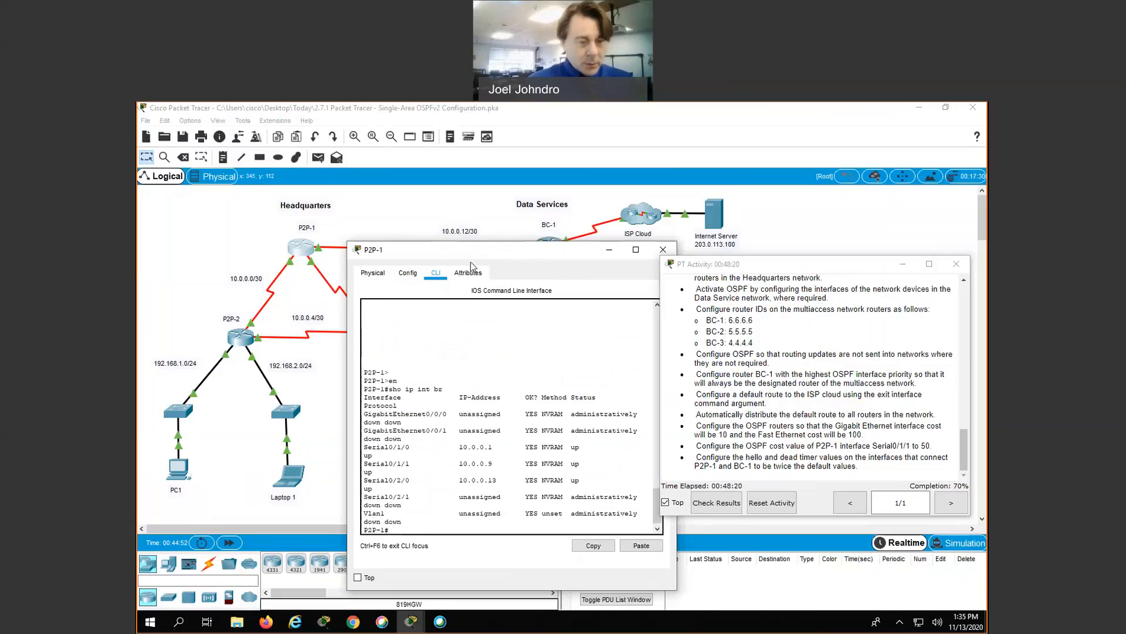
{"action": "left_click_drag", "start_coordinate": [461, 249], "coordinate": [525, 251]}
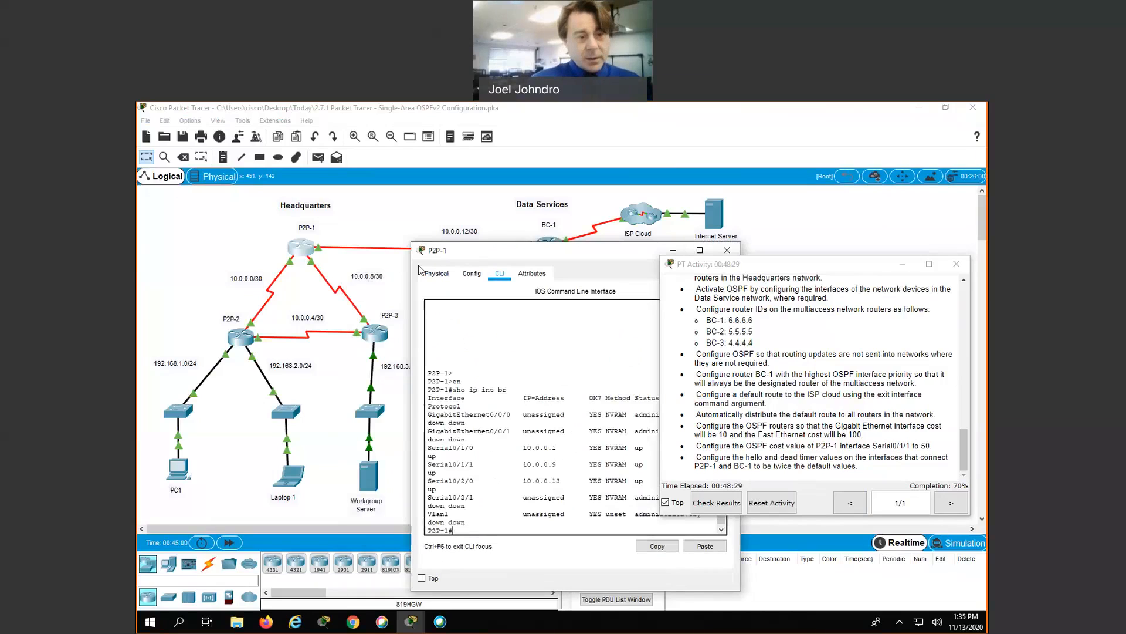
{"action": "left_click_drag", "start_coordinate": [418, 268], "coordinate": [363, 284]}
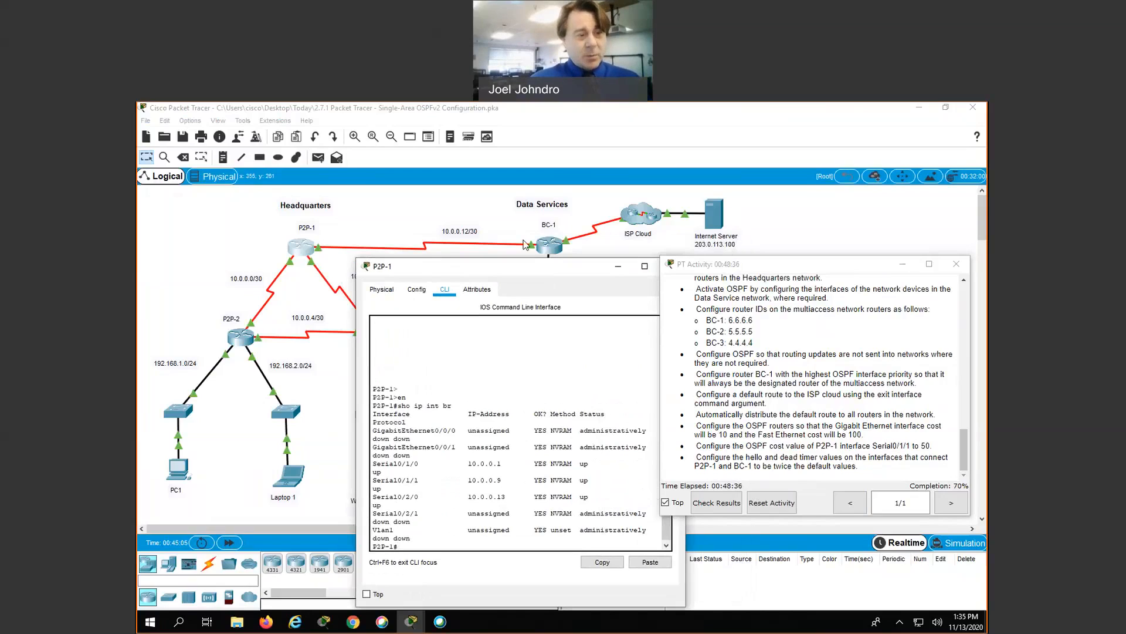
{"action": "left_click_drag", "start_coordinate": [449, 268], "coordinate": [388, 207]}
Step: Enter global configuration mode on P2P-1 and open interface Serial0/1/1 for configuration
{"action": "type", "text": "conf"}
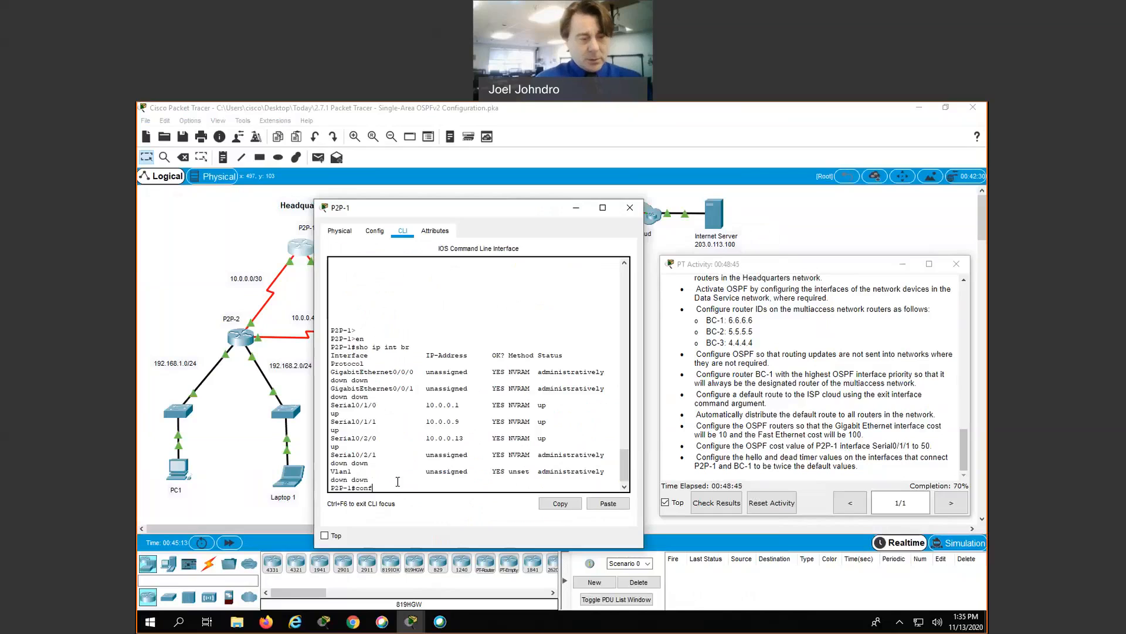
{"action": "type", "text": " t"}
{"action": "key", "text": "Return"}
{"action": "type", "text": "int"}
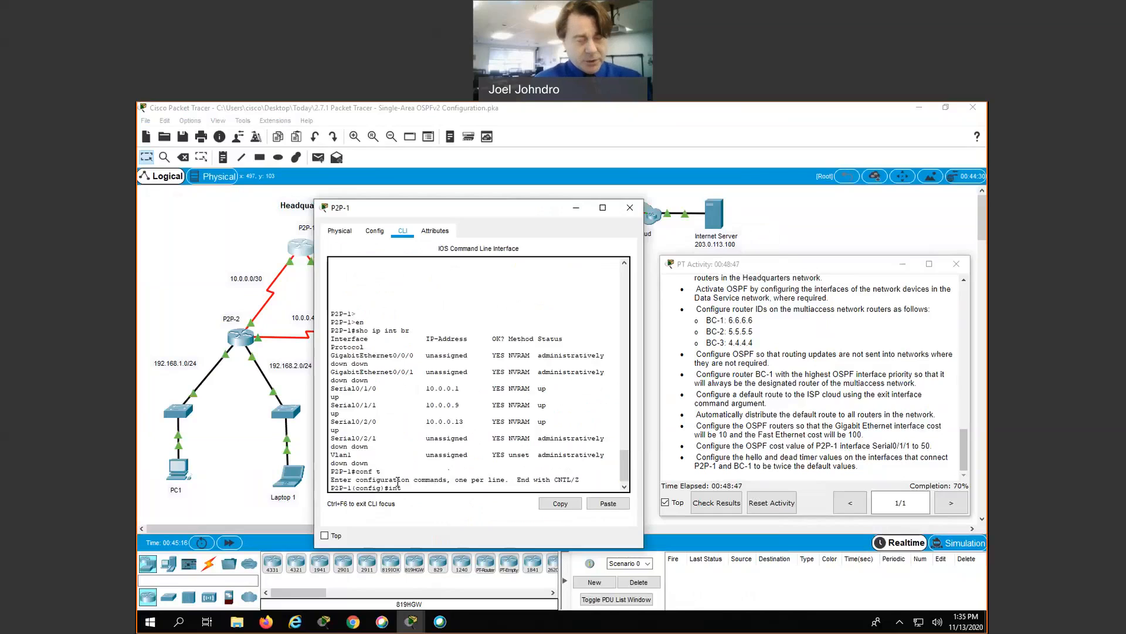
{"action": "type", "text": " ser 0"}
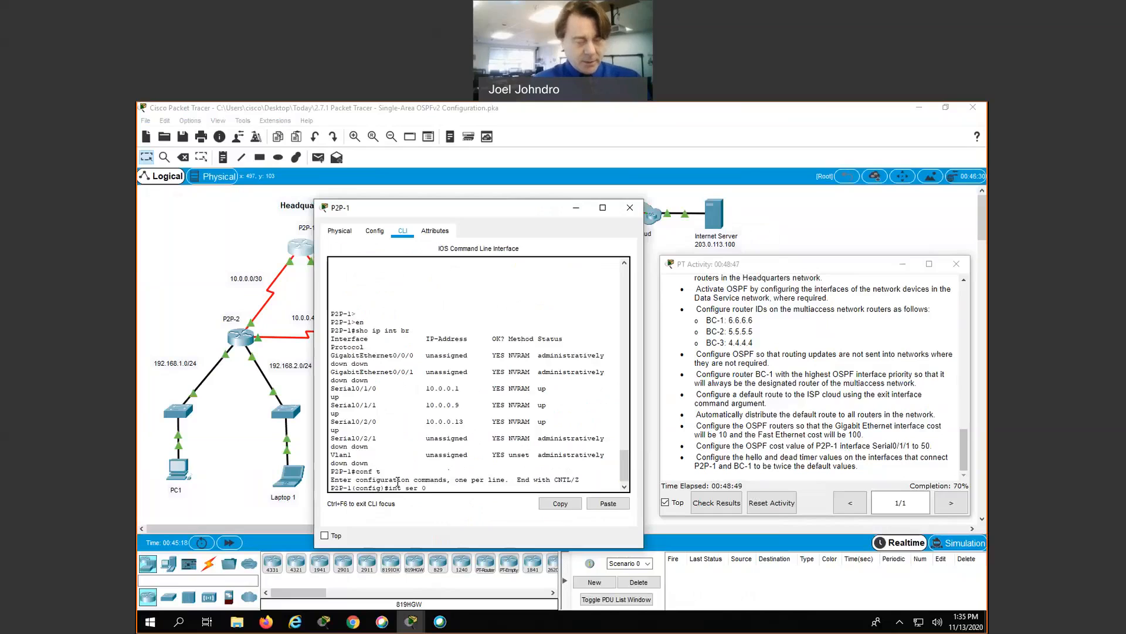
{"action": "type", "text": "/1/1"}
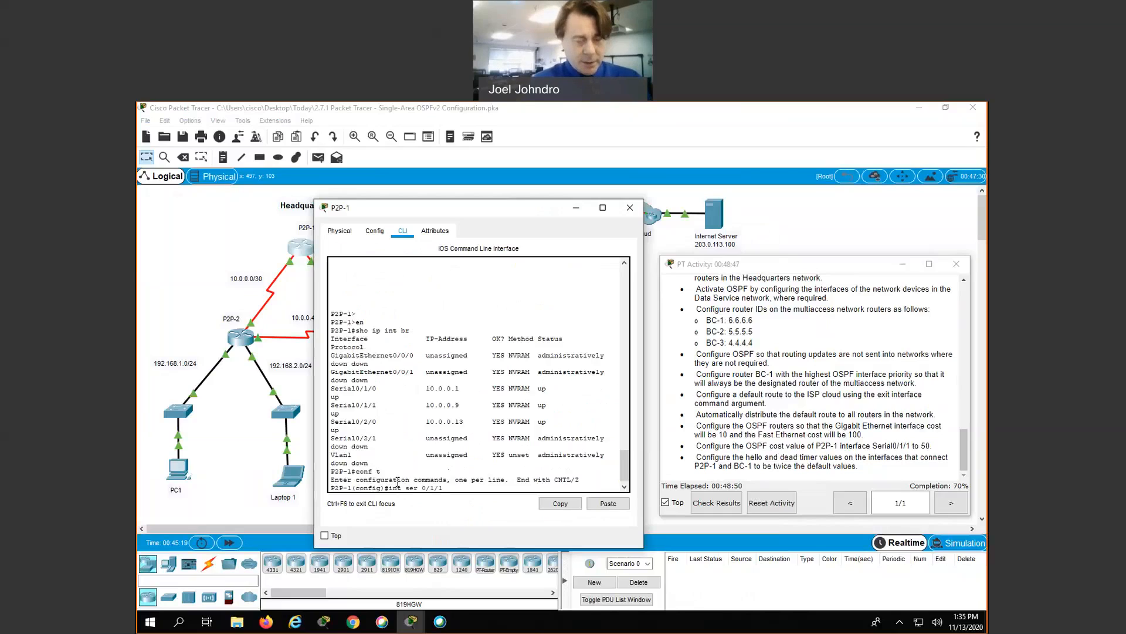
{"action": "key", "text": "Return"}
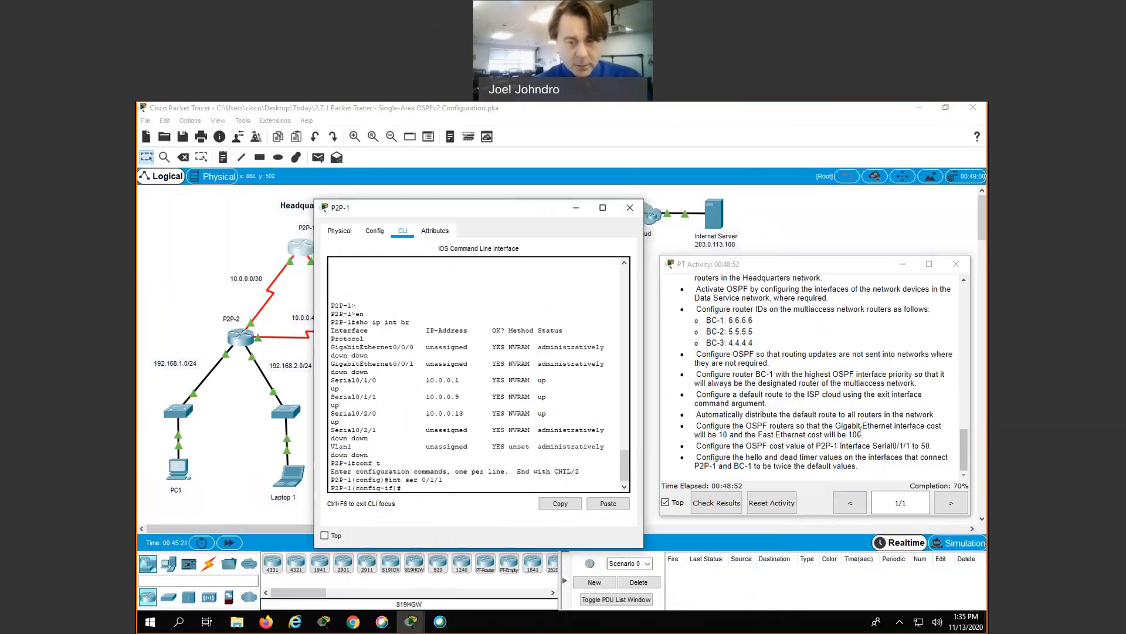
Step: Set the OSPF cost of P2P-1's Serial0/1/1 interface to 50
{"action": "type", "text": "ip"}
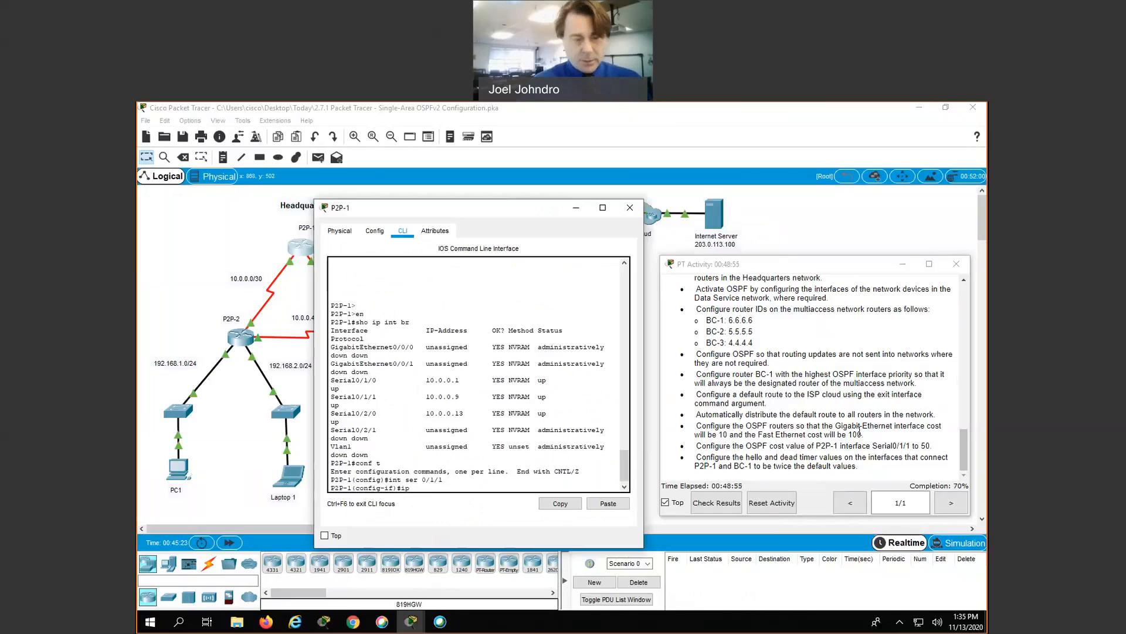
{"action": "type", "text": " ospf "}
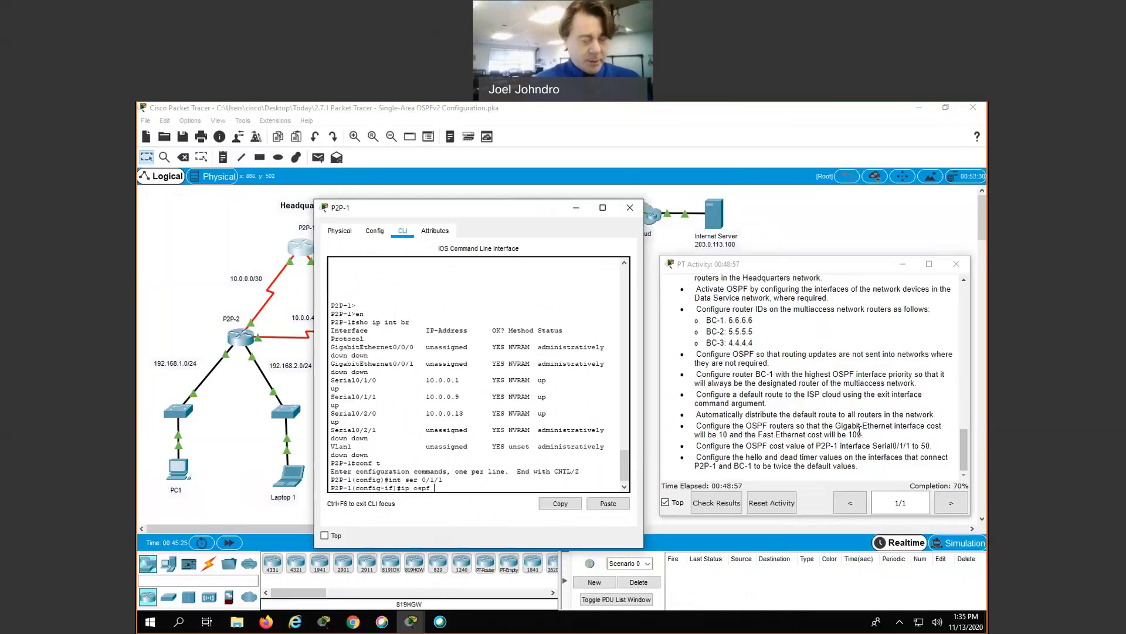
{"action": "type", "text": "co"}
{"action": "key", "text": "Tab"}
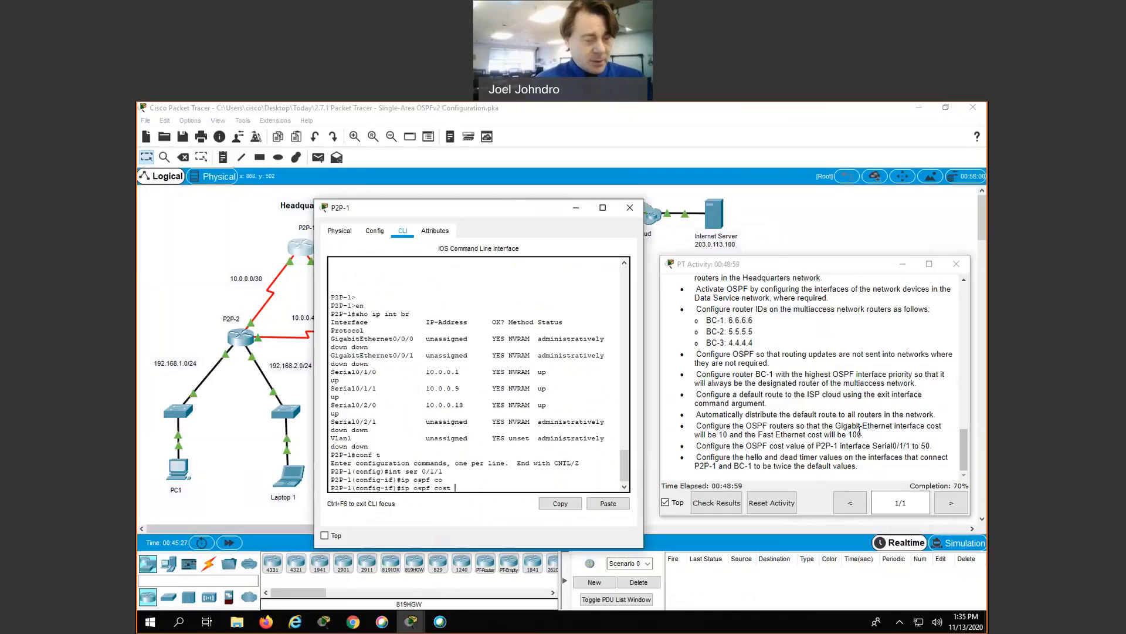
{"action": "type", "text": "50"}
{"action": "key", "text": "Return"}
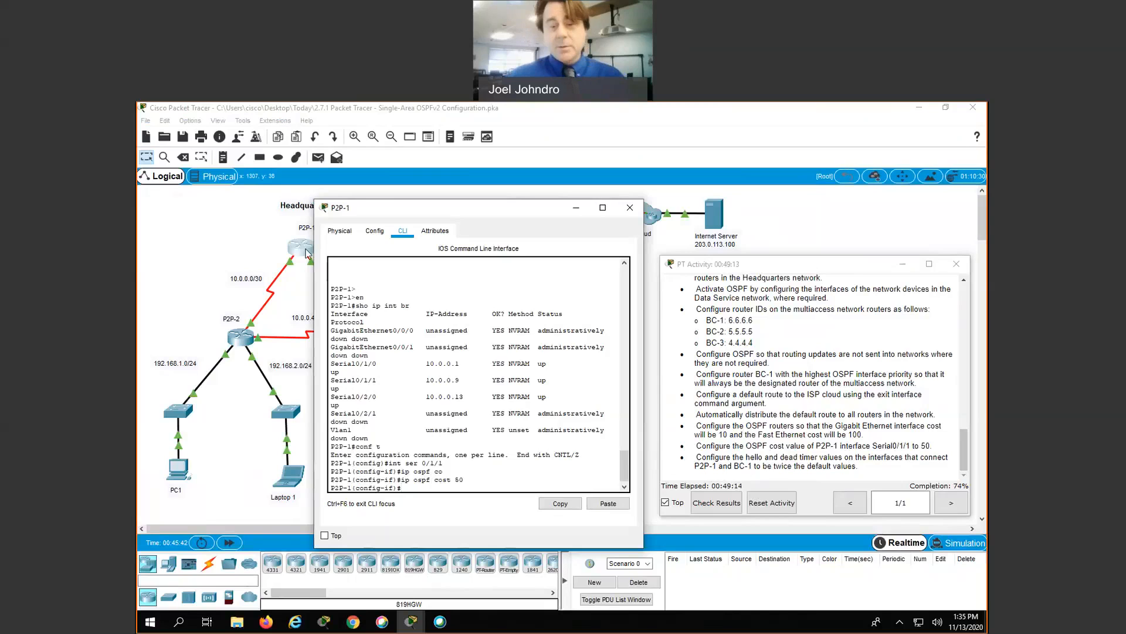
Step: Reposition P2P-1's window to examine the topology links, and switch to configuring interface Serial0/2/0 towards BC-1
{"action": "left_click_drag", "start_coordinate": [382, 208], "coordinate": [367, 289]}
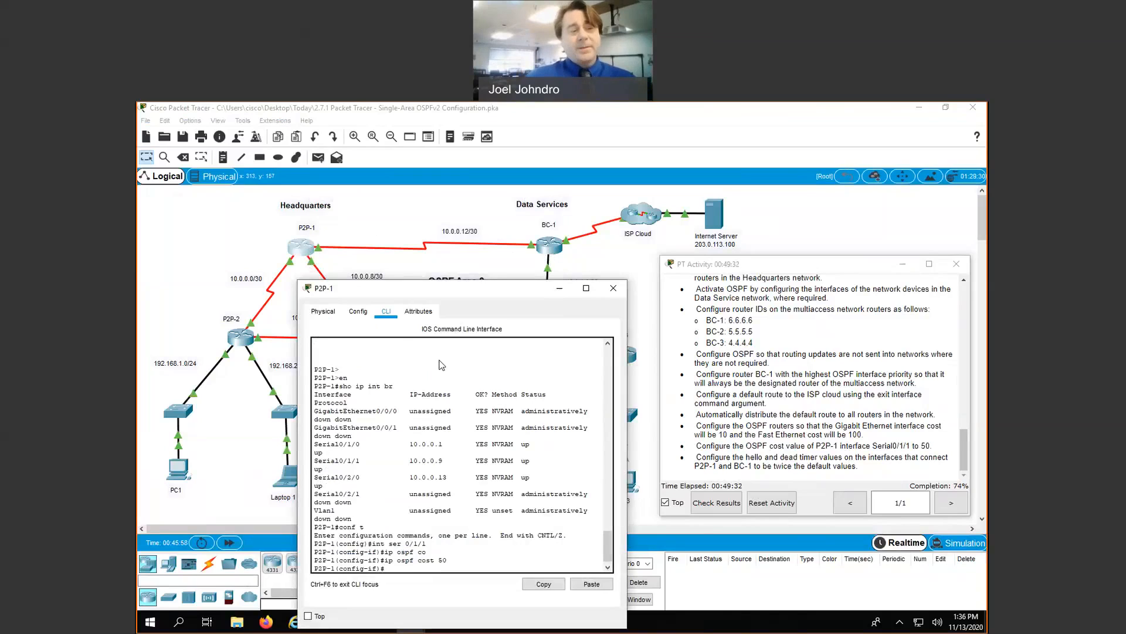
{"action": "left_click_drag", "start_coordinate": [349, 286], "coordinate": [440, 360]}
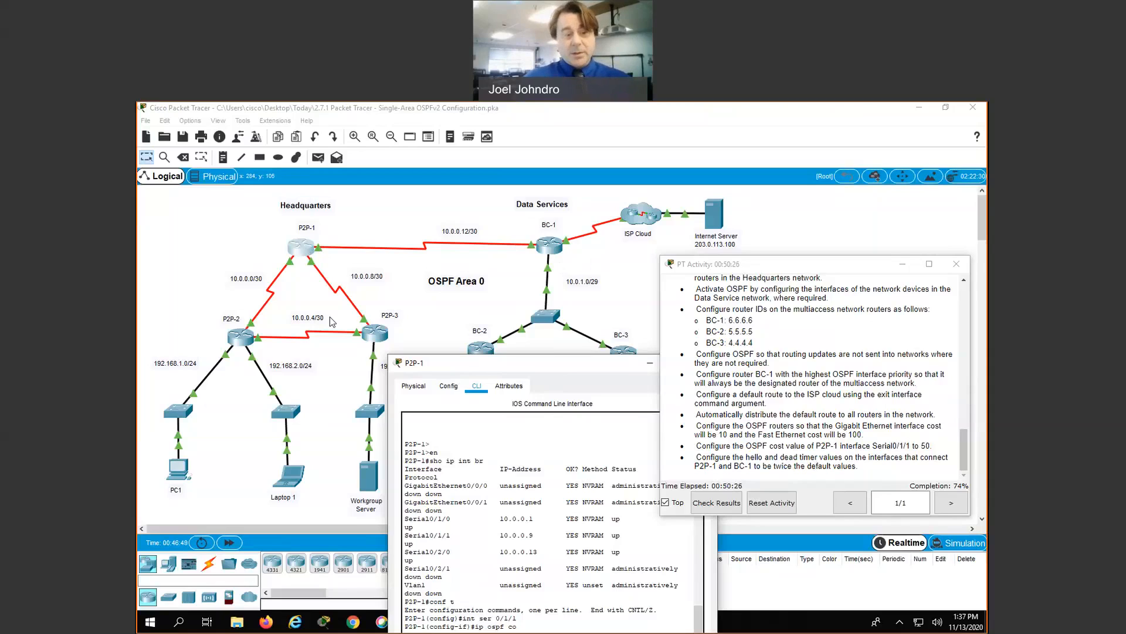
{"action": "left_click_drag", "start_coordinate": [467, 370], "coordinate": [317, 303]}
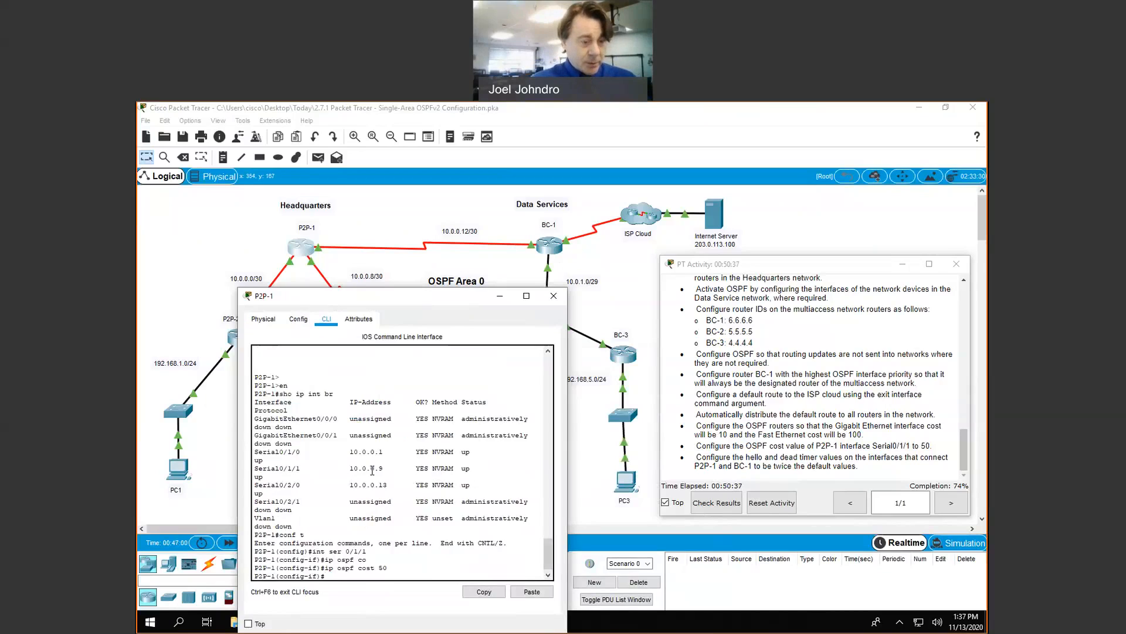
{"action": "type", "text": "int ser 0/2/0"}
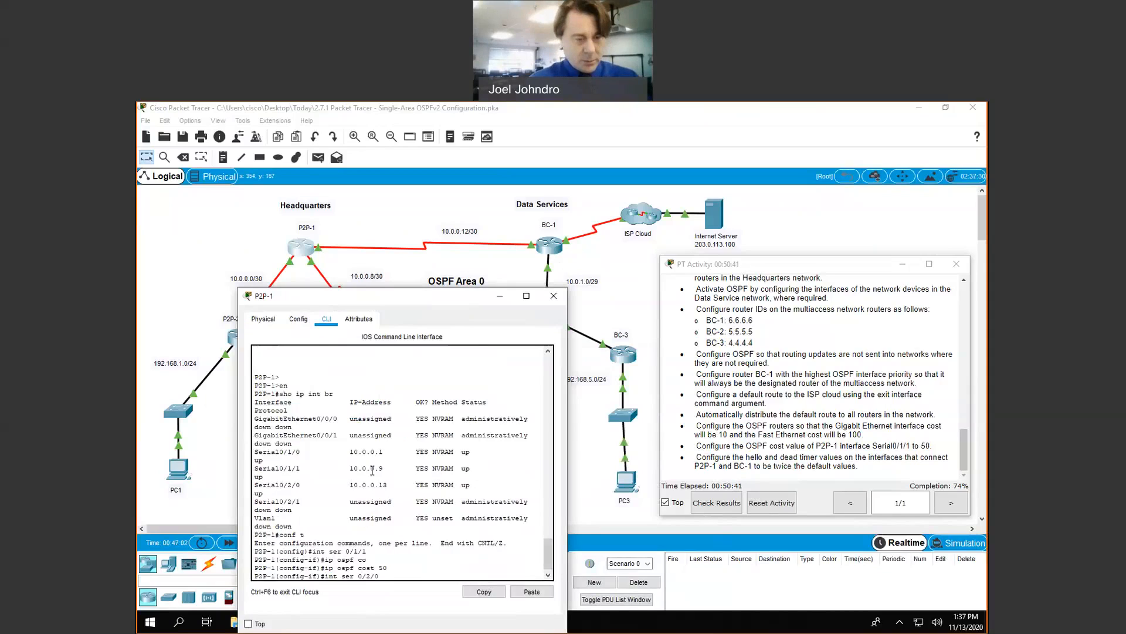
{"action": "key", "text": "Return"}
Step: Set the OSPF hello interval on P2P-1's Serial0/2/0 interface to 20 seconds
{"action": "type", "text": "ip ospf "}
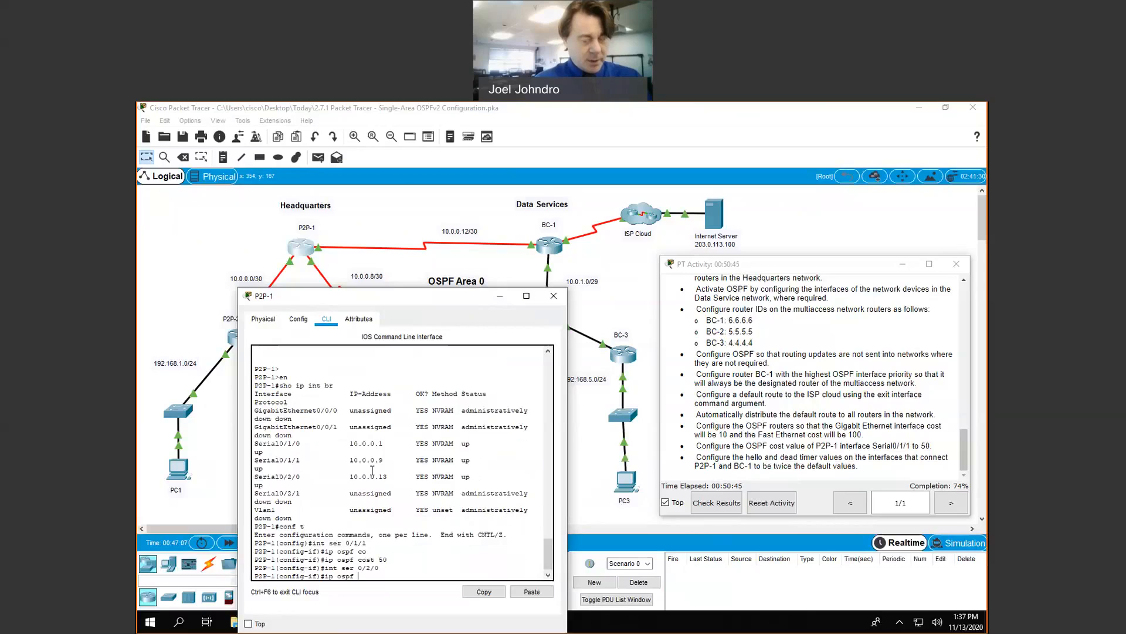
{"action": "type", "text": "hel"}
{"action": "key", "text": "Tab"}
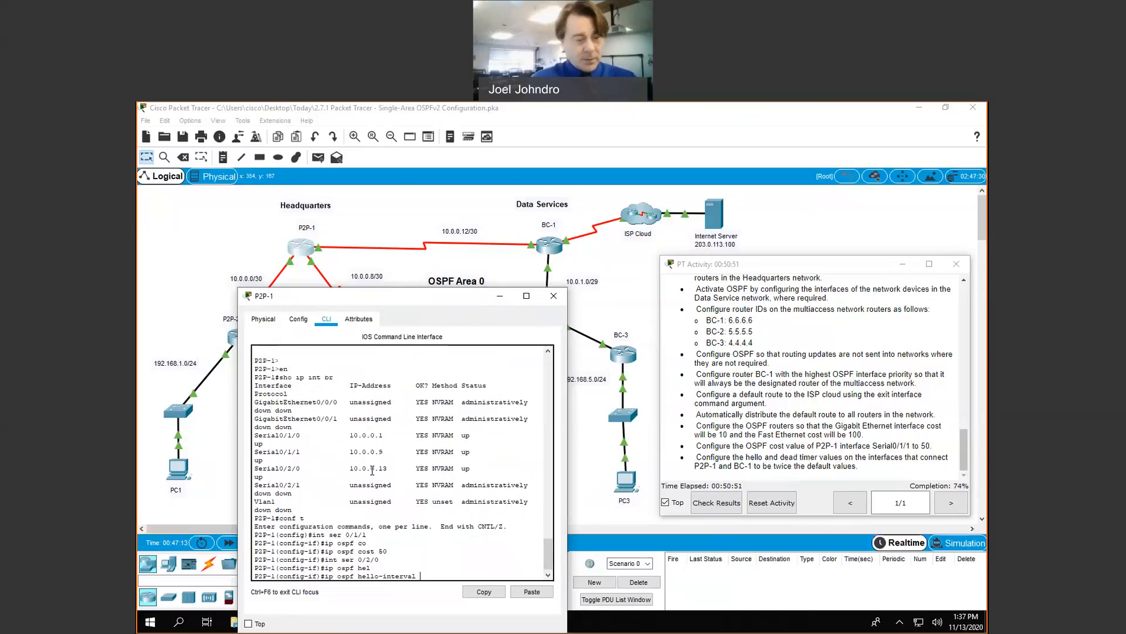
{"action": "type", "text": "10"}
{"action": "key", "text": "BackSpace"}
{"action": "key", "text": "BackSpace"}
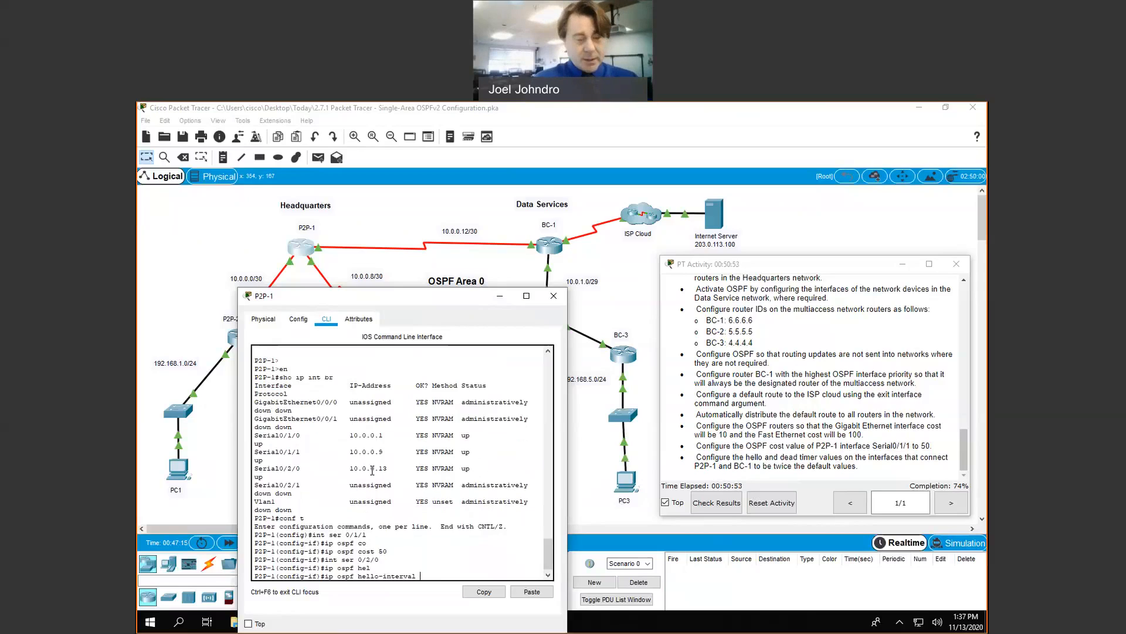
{"action": "type", "text": "20"}
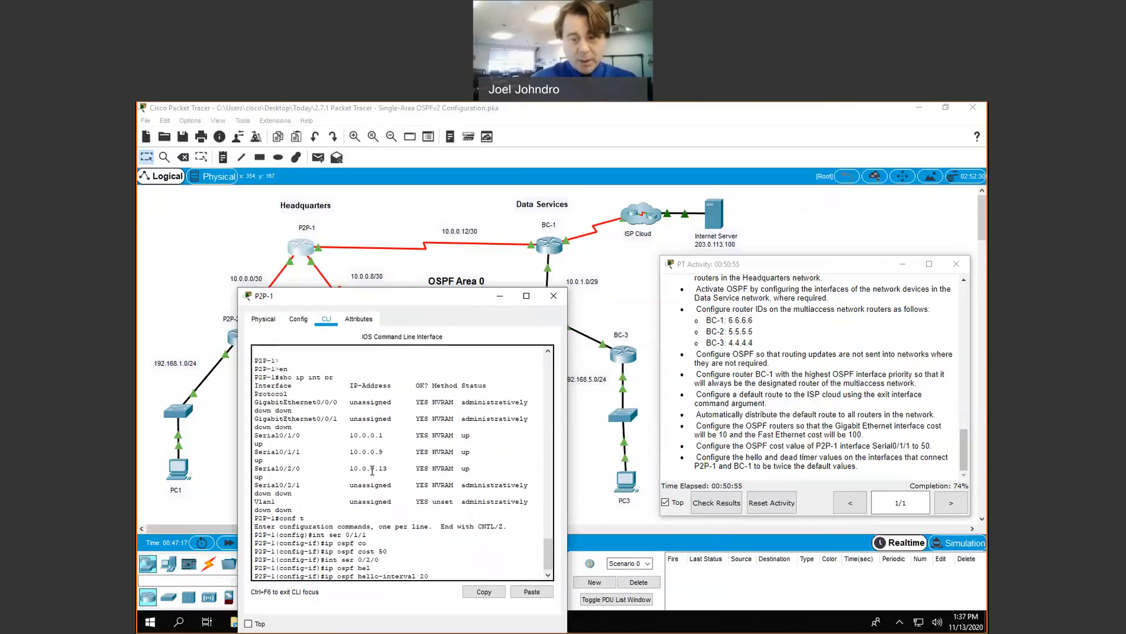
{"action": "key", "text": "Return"}
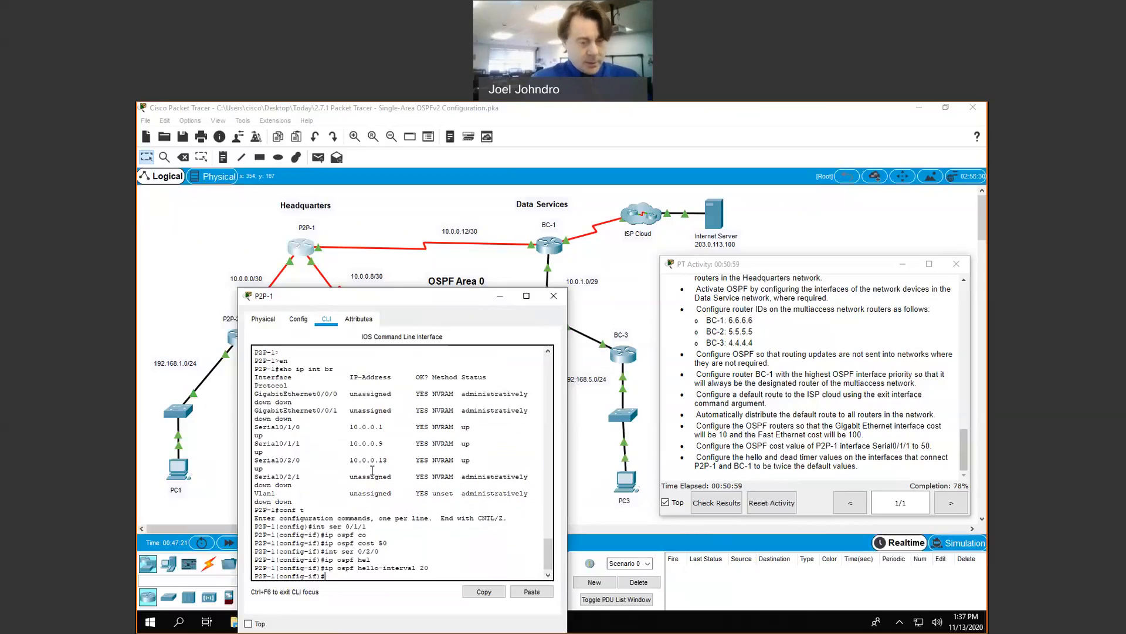
Step: Set the OSPF dead interval on P2P-1's Serial0/2/0 interface to 80 seconds, consulting the command's help for its allowed range
{"action": "type", "text": "ip ospf "}
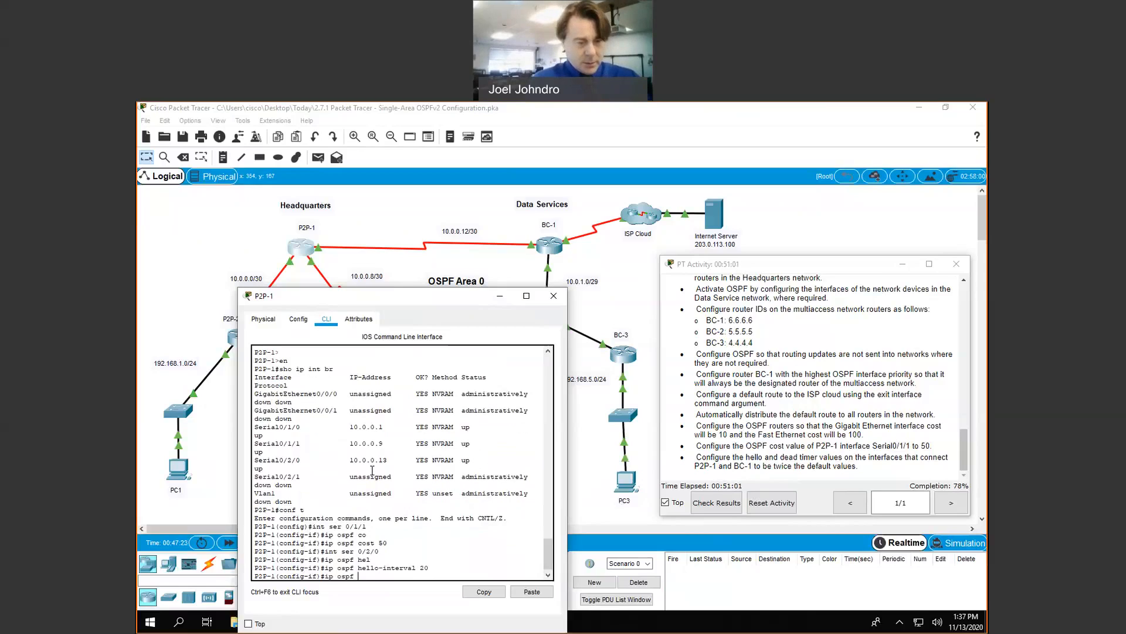
{"action": "type", "text": "dea"}
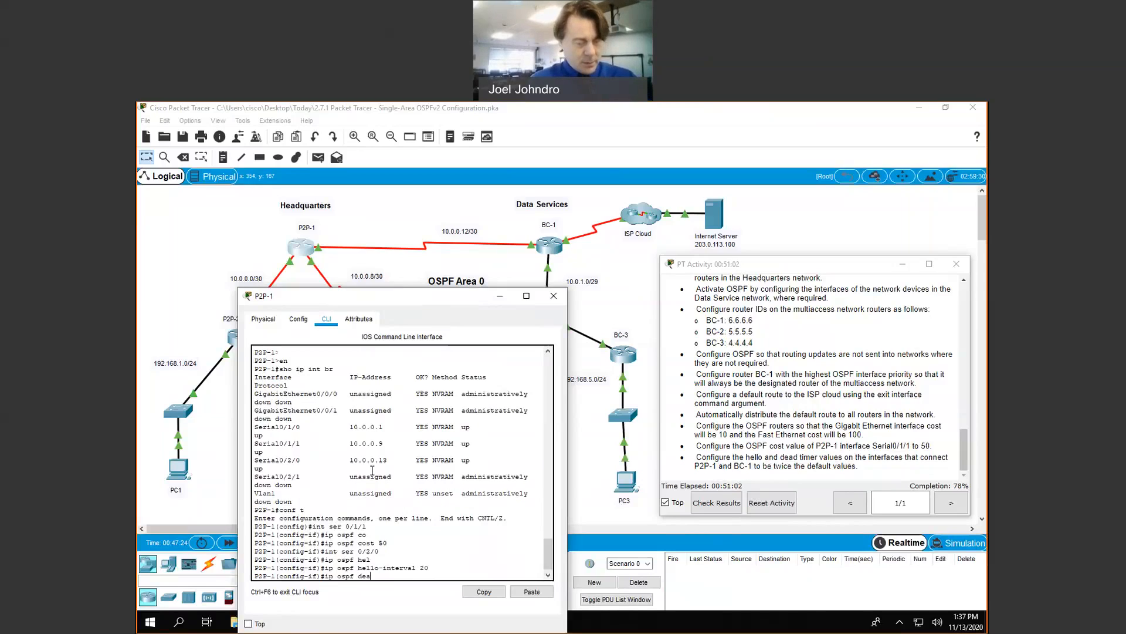
{"action": "key", "text": "Tab"}
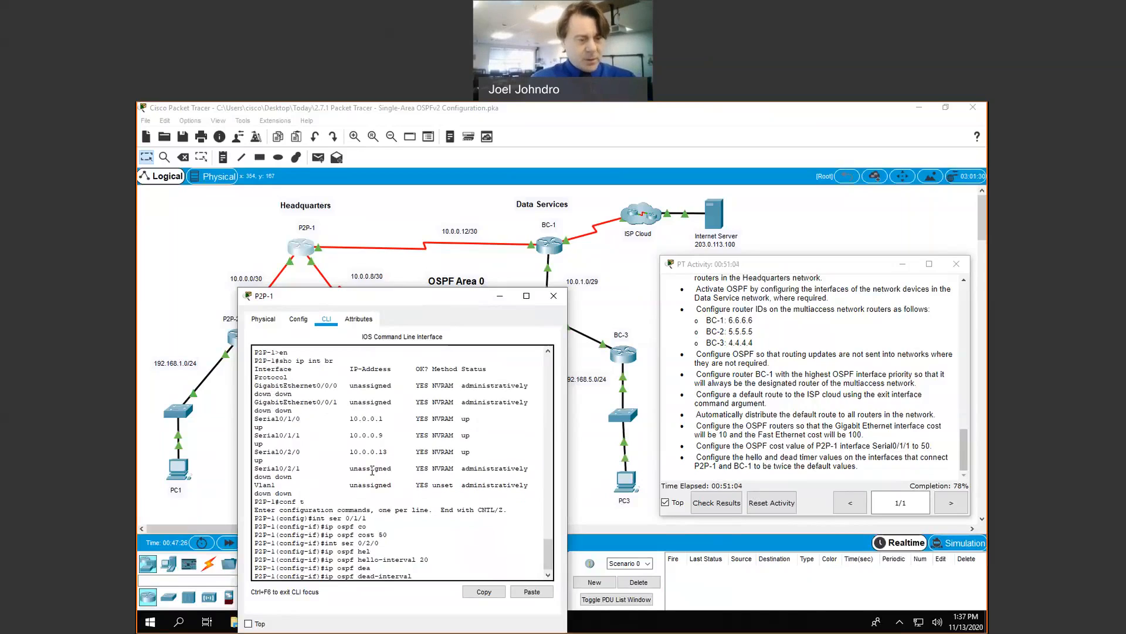
{"action": "type", "text": "?"}
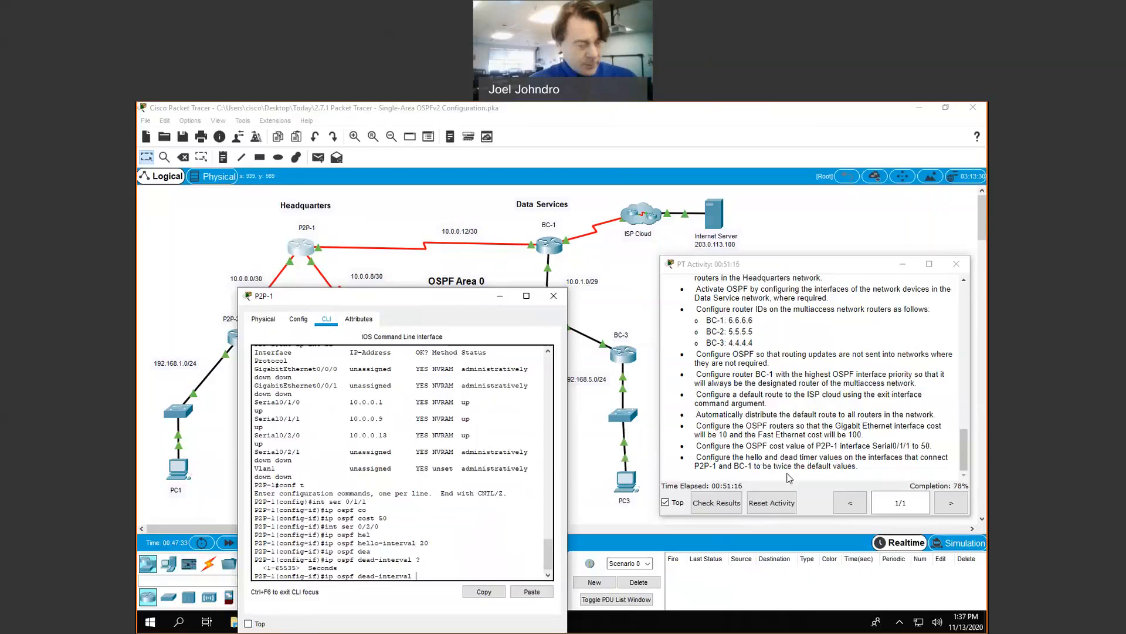
{"action": "type", "text": "80"}
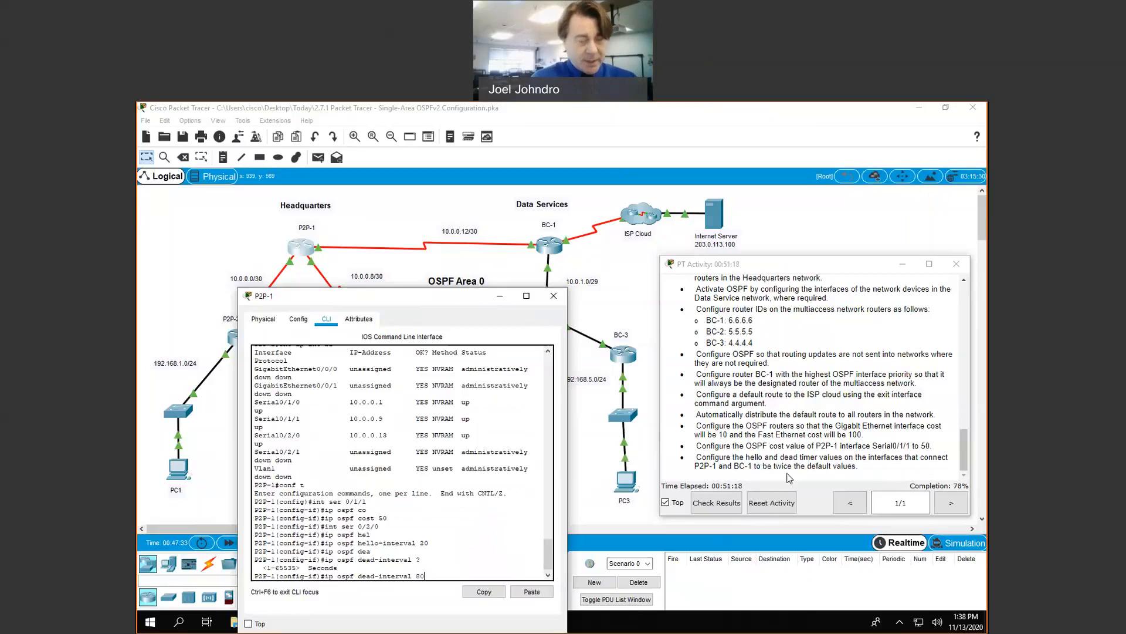
{"action": "key", "text": "Return"}
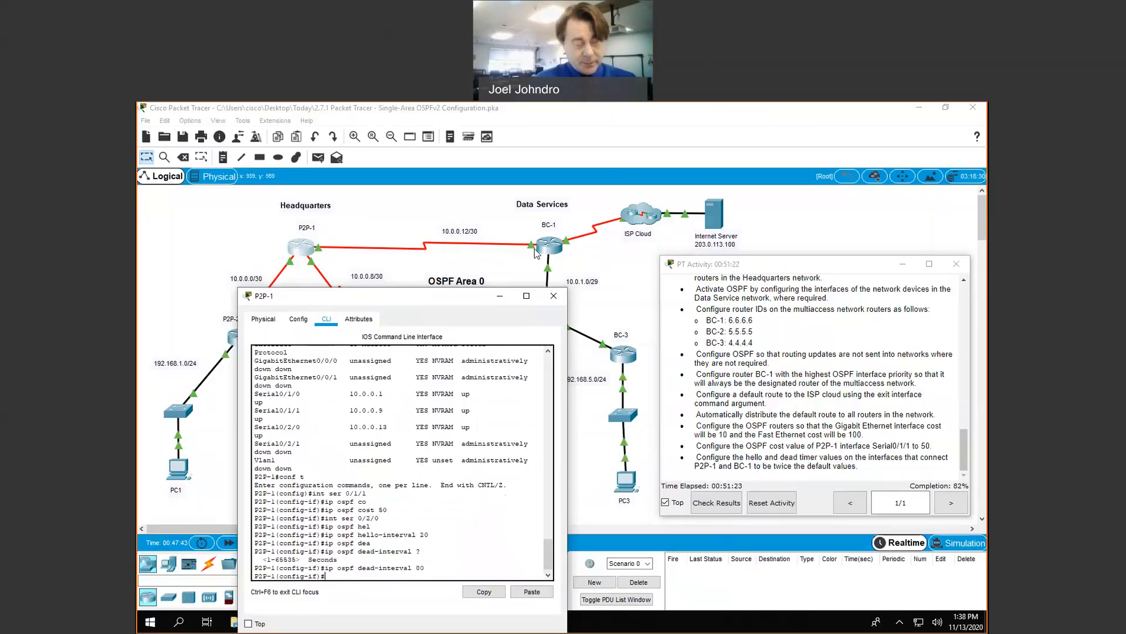
Step: Close P2P-1's window, open BC-1's command line and enter configuration of interface Serial0/1/0 towards P2P-1
{"action": "left_click", "coordinate": [553, 295]}
{"action": "left_click", "coordinate": [550, 245]}
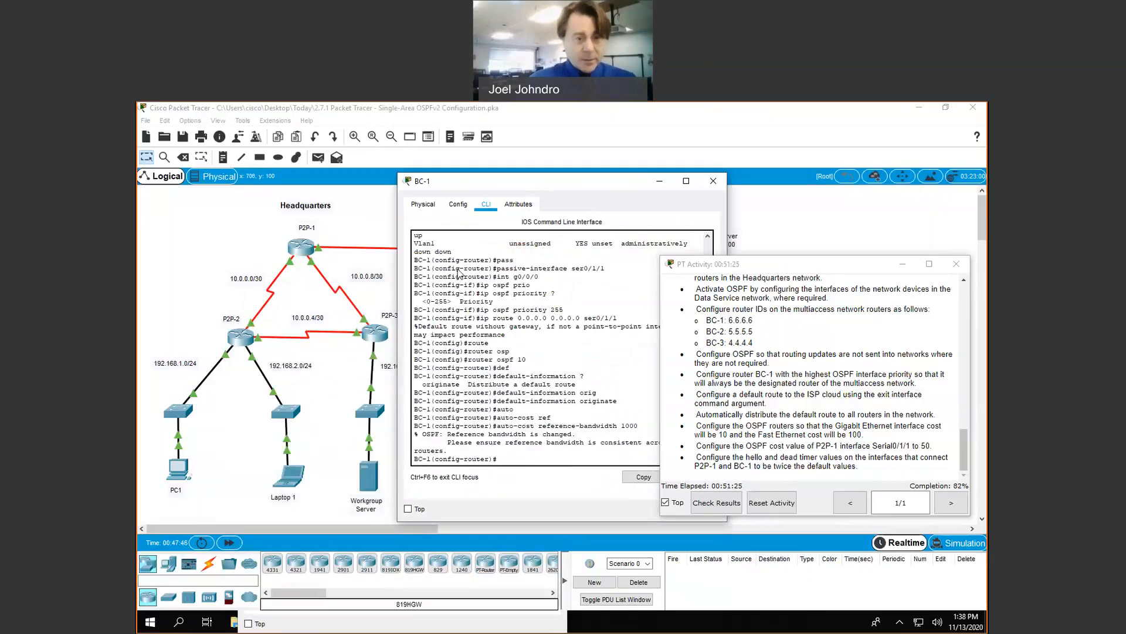
{"action": "left_click_drag", "start_coordinate": [470, 181], "coordinate": [392, 267]}
{"action": "type", "text": "int ser0/1/0"}
{"action": "key", "text": "Return"}
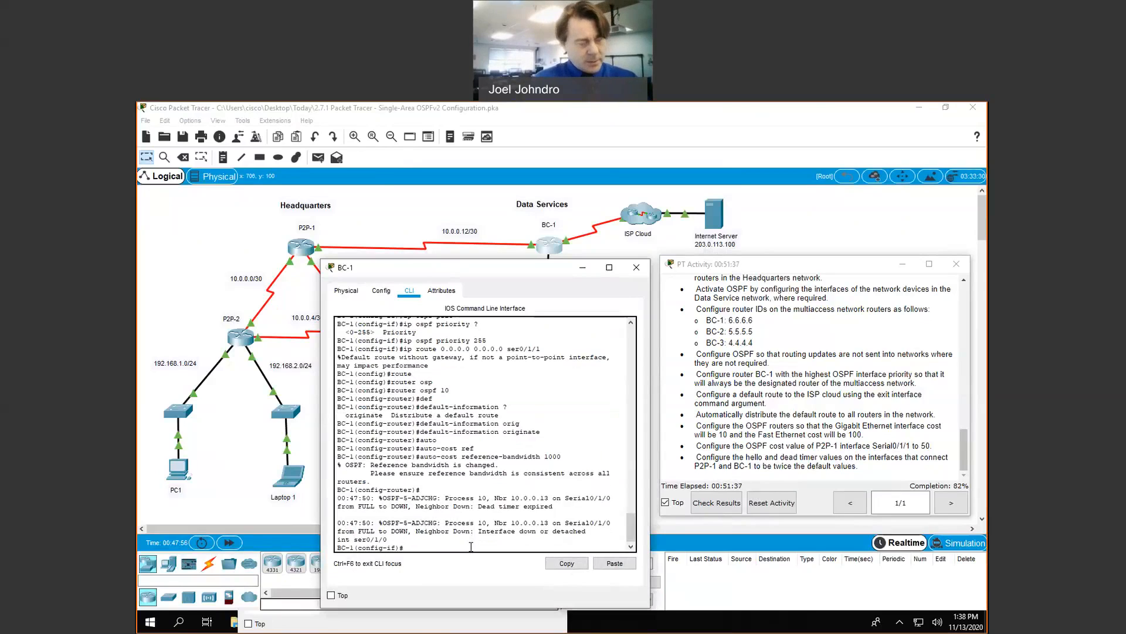
Step: Set the OSPF hello interval on BC-1's Serial0/1/0 interface to 20 seconds
{"action": "type", "text": "ip osp"}
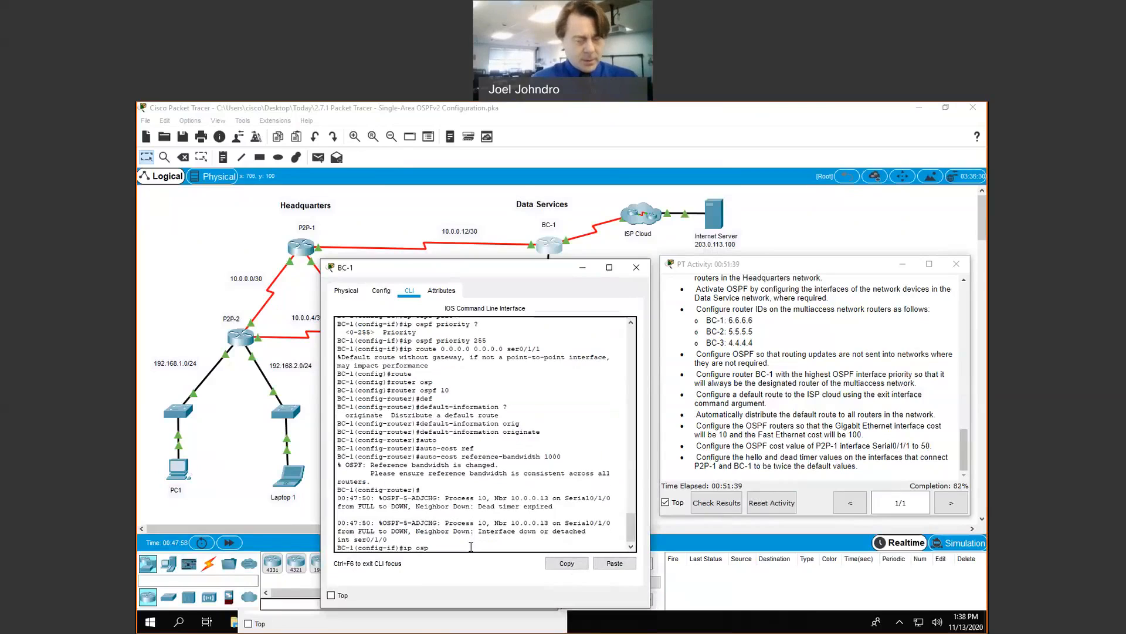
{"action": "type", "text": "f hell"}
{"action": "key", "text": "Tab"}
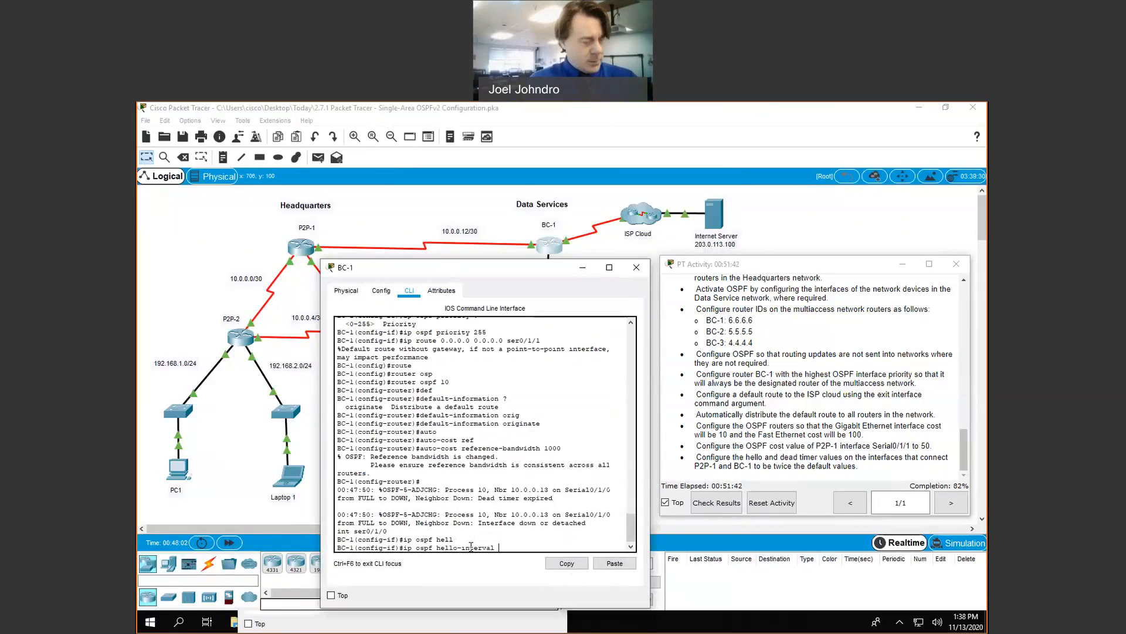
{"action": "type", "text": "20"}
{"action": "key", "text": "Return"}
Step: Set the OSPF dead interval on BC-1's Serial0/1/0 interface to 80 seconds
{"action": "type", "text": "ip ospf dead"}
{"action": "key", "text": "Tab"}
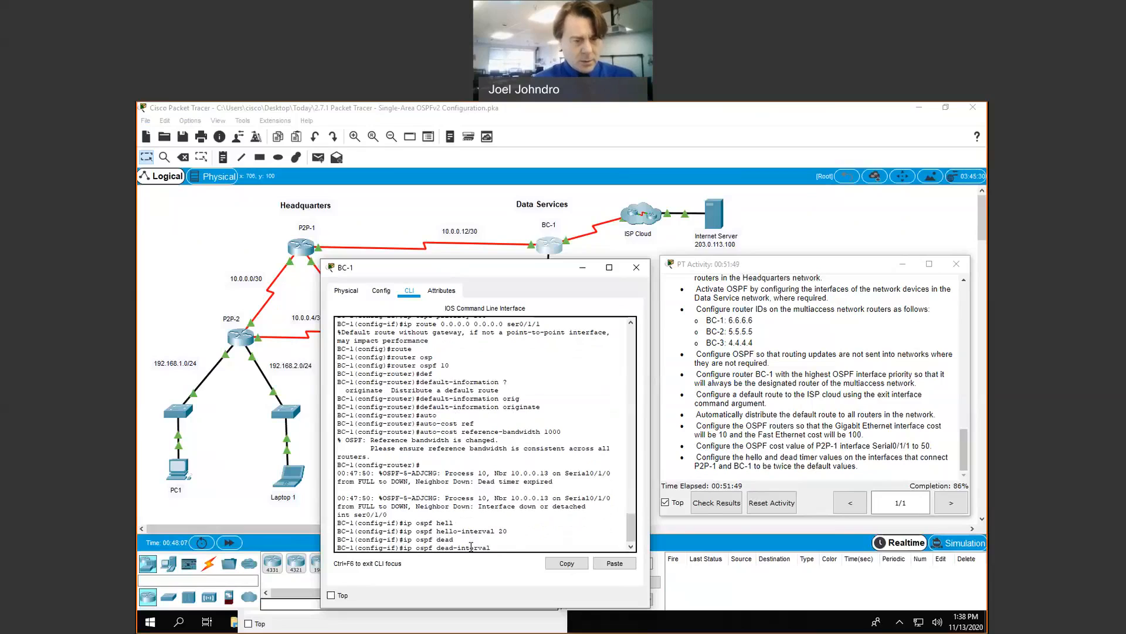
{"action": "type", "text": "80"}
{"action": "key", "text": "Return"}
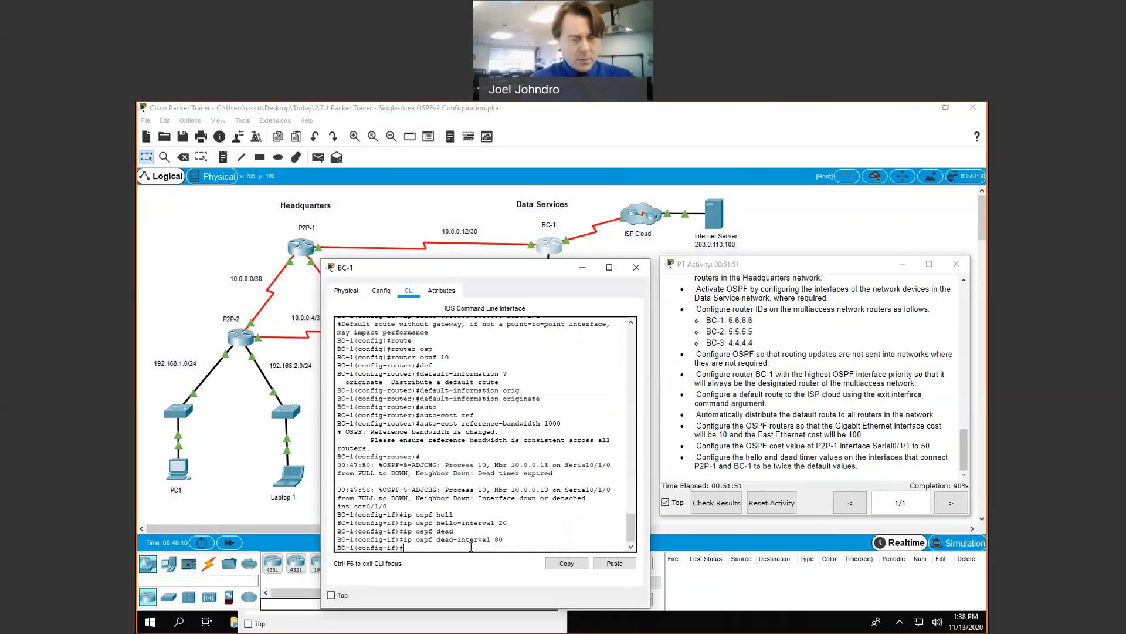
Step: Move BC-1's window aside to examine the network topology alongside the activity's final requirements
{"action": "left_click", "coordinate": [963, 449]}
{"action": "left_click", "coordinate": [481, 317]}
{"action": "left_click_drag", "start_coordinate": [477, 268], "coordinate": [752, 194]}
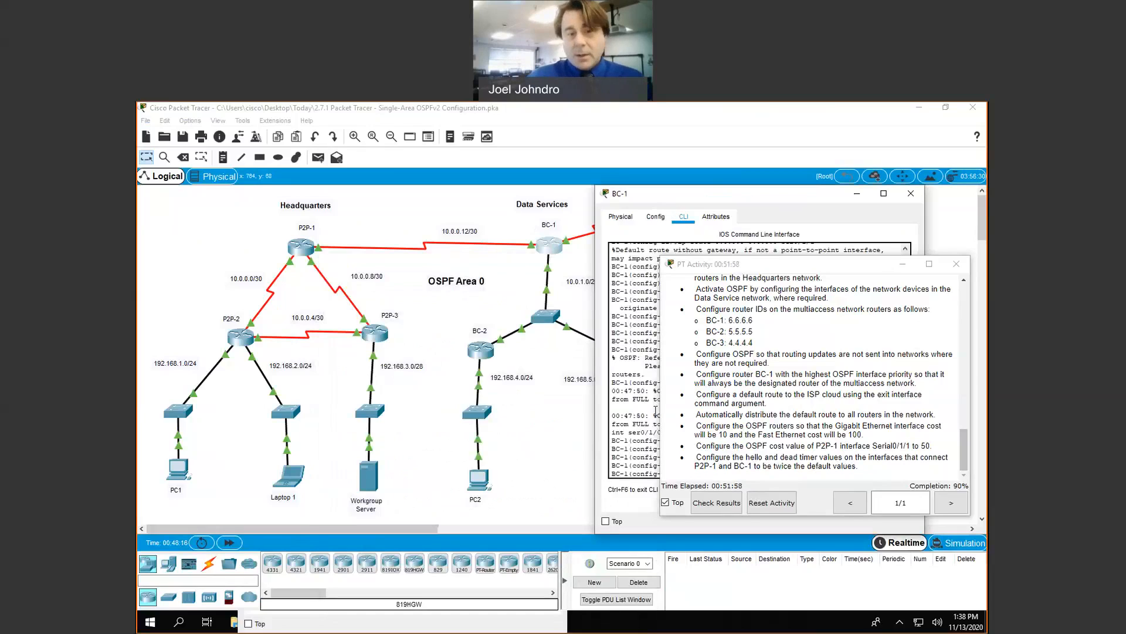
{"action": "left_click_drag", "start_coordinate": [704, 194], "coordinate": [651, 193]}
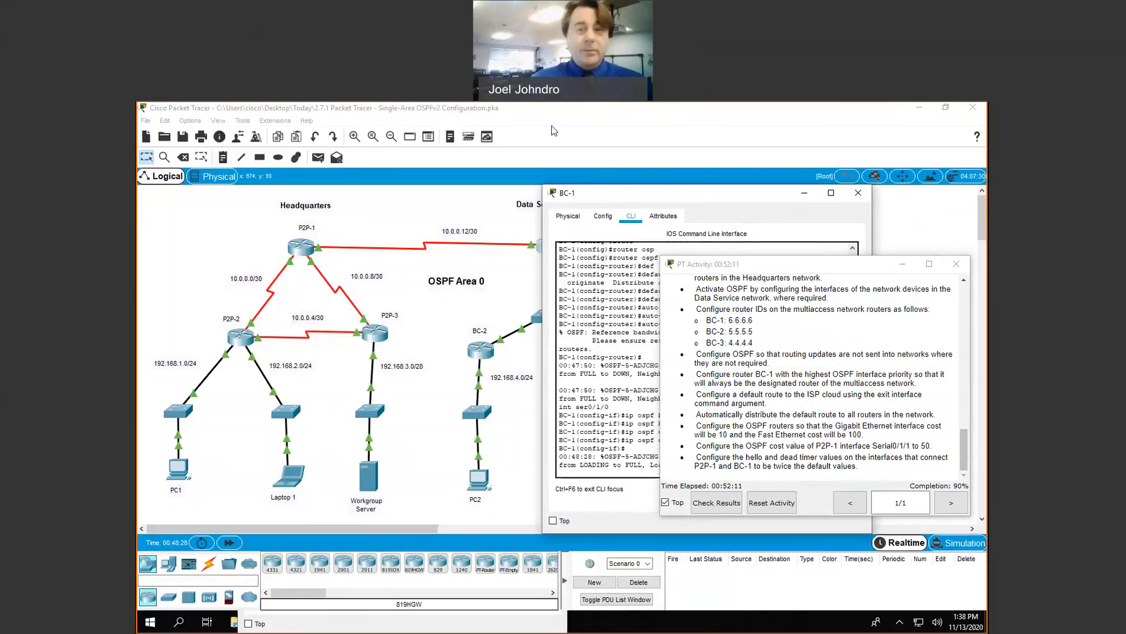
{"action": "left_click", "coordinate": [624, 114]}
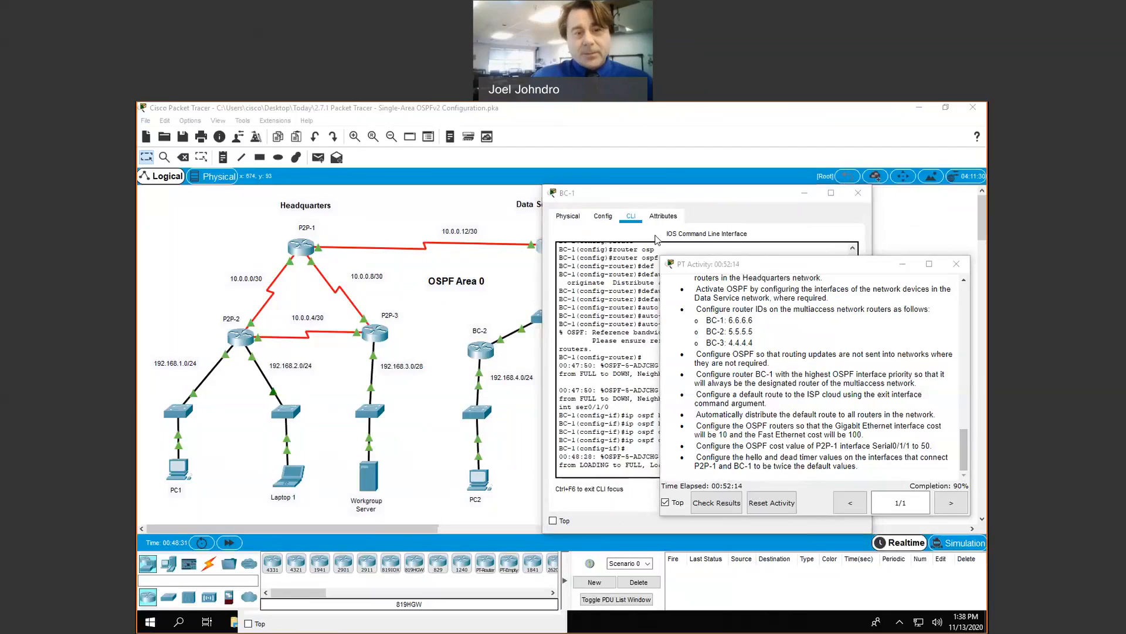